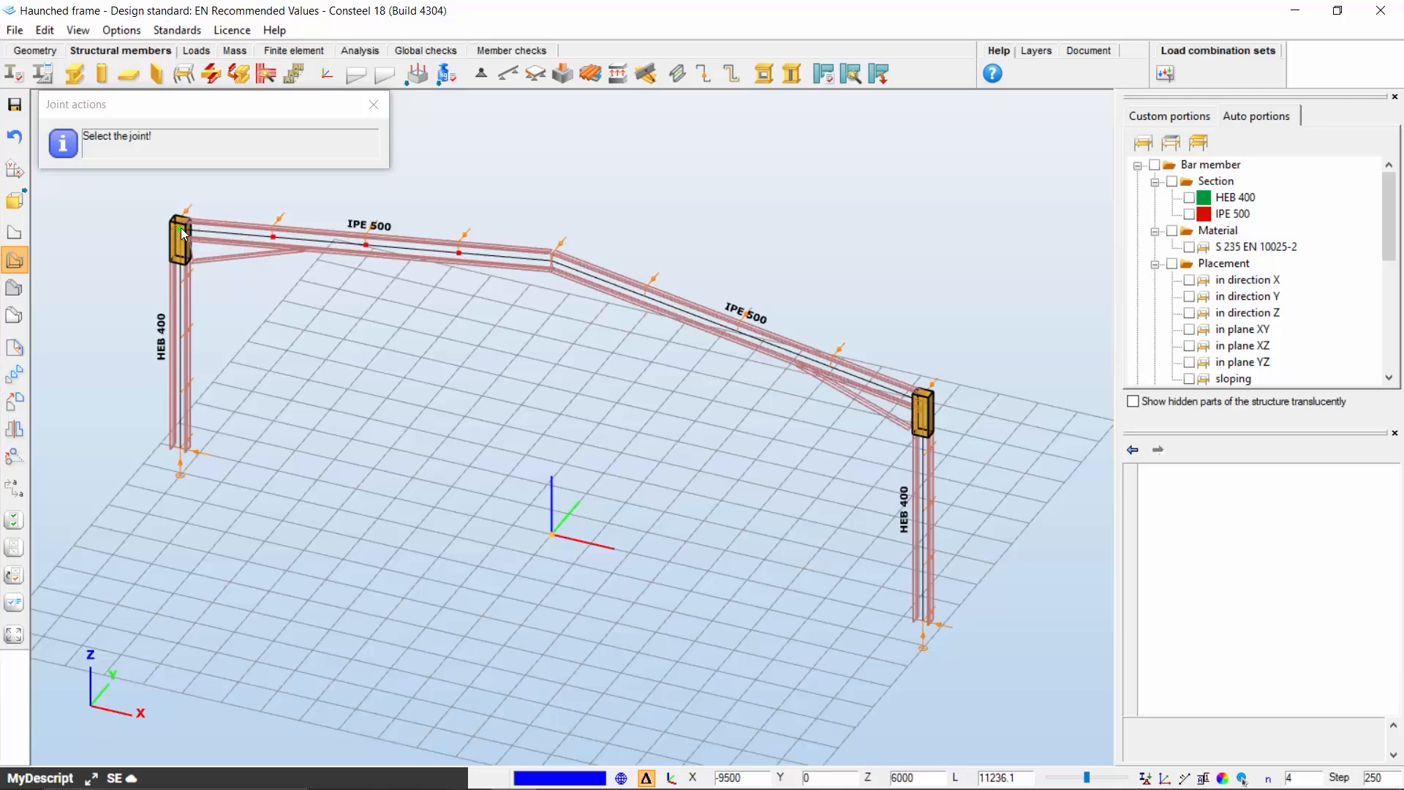
Step: Start a new beam-to-column joint at the frame's HEB 400 column corner near the Z-axis side, including both Beam1 and Column1
{"action": "left_click", "coordinate": [183, 232]}
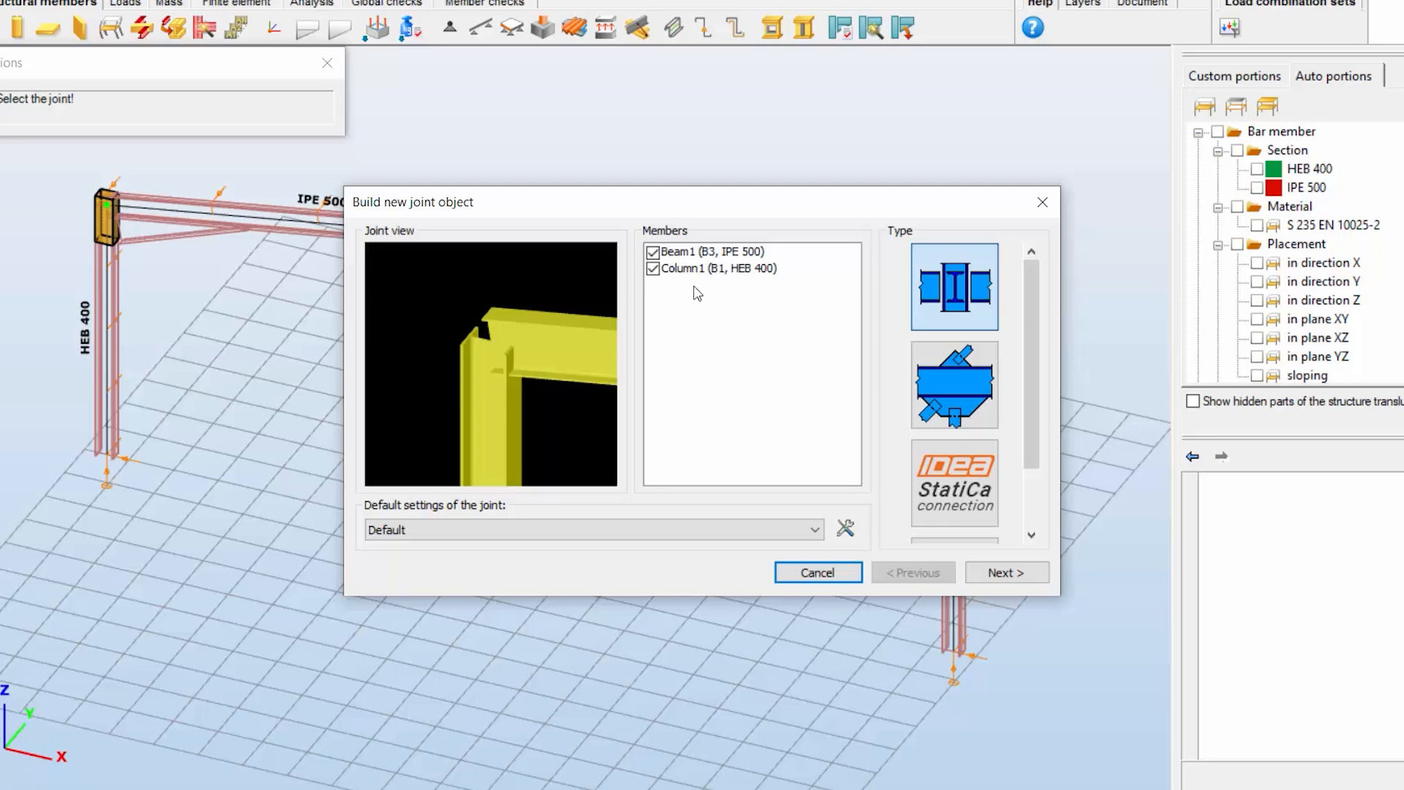
{"action": "left_click", "coordinate": [658, 267]}
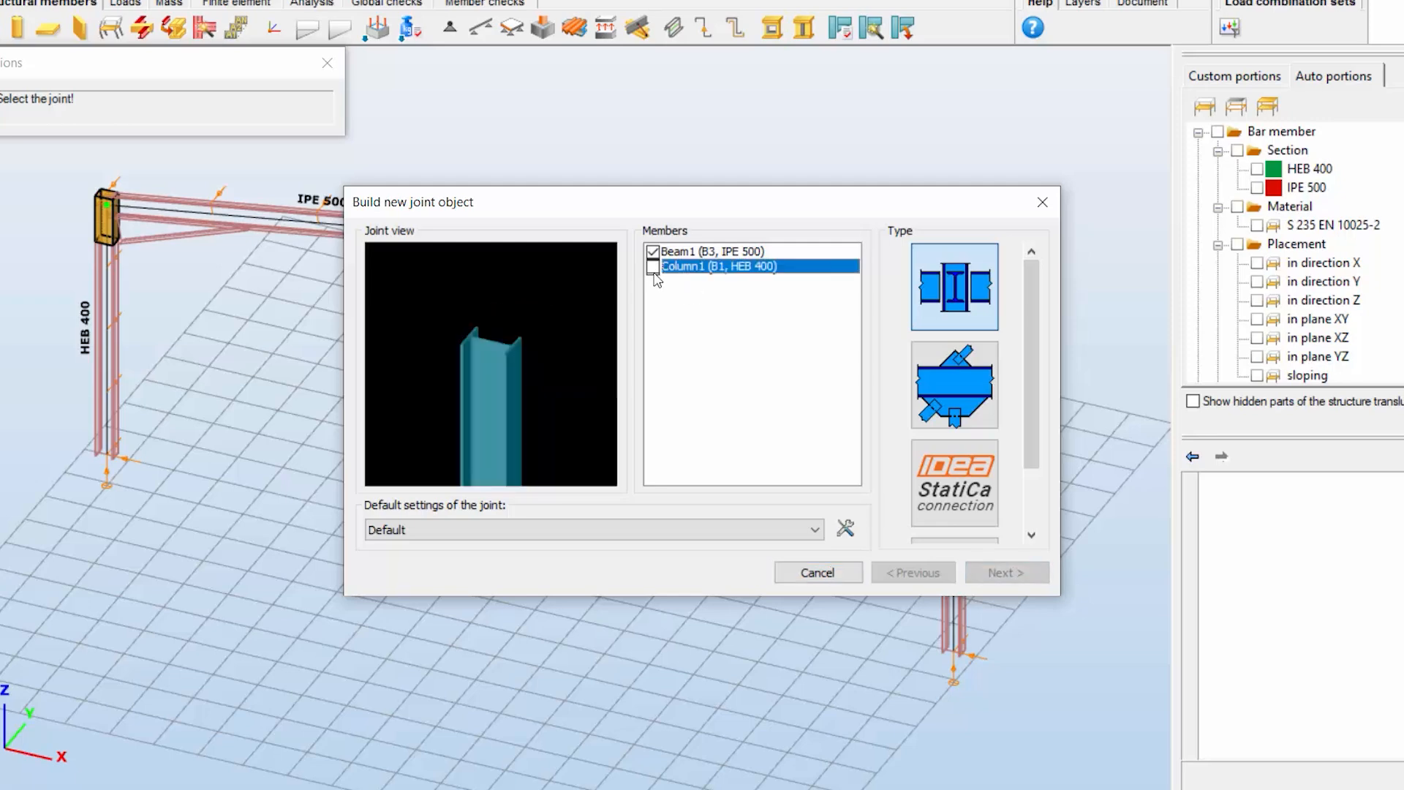
{"action": "left_click", "coordinate": [656, 256]}
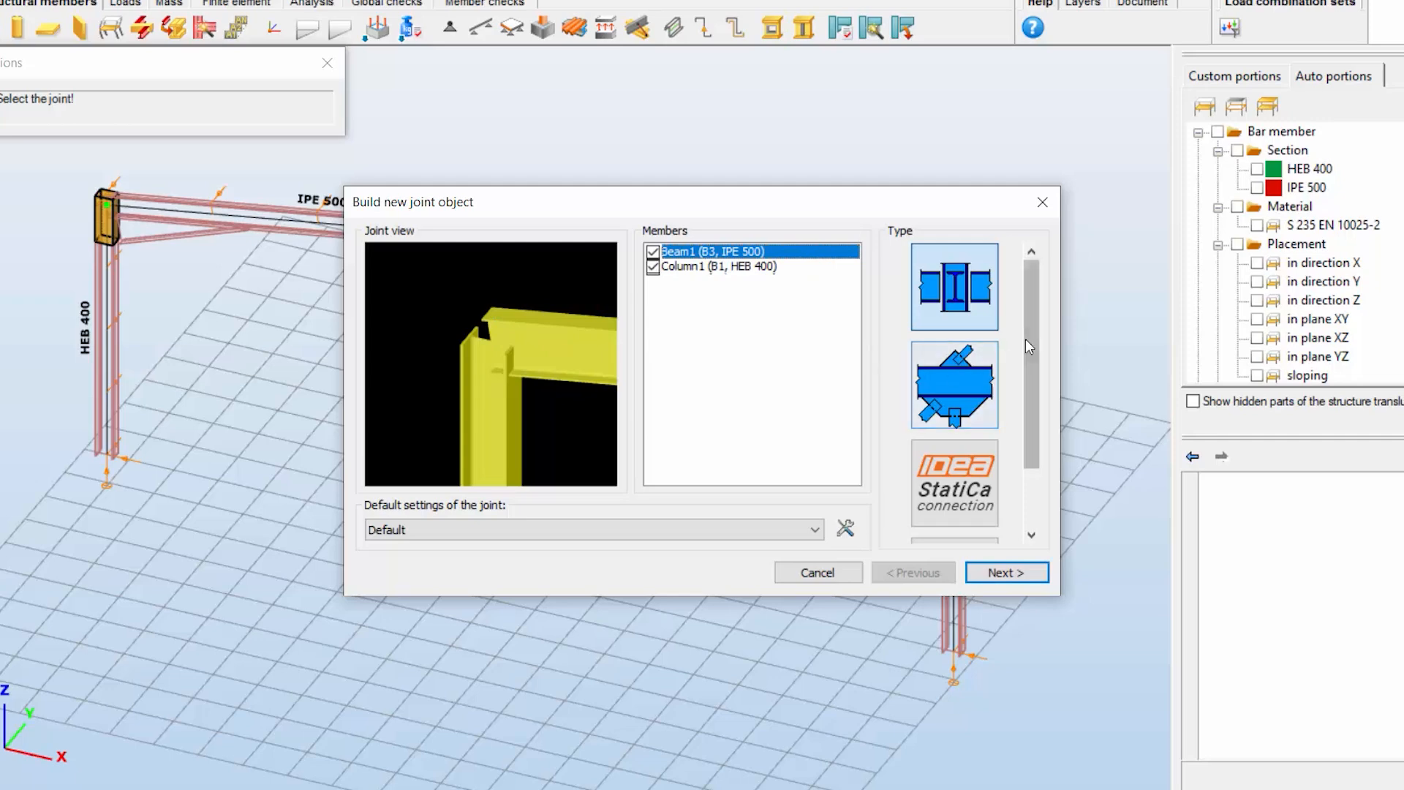
{"action": "mouse_move", "coordinate": [1028, 330]}
{"action": "left_mouse_down"}
{"action": "mouse_move", "coordinate": [1019, 393]}
{"action": "mouse_move", "coordinate": [1023, 341]}
{"action": "left_mouse_up"}
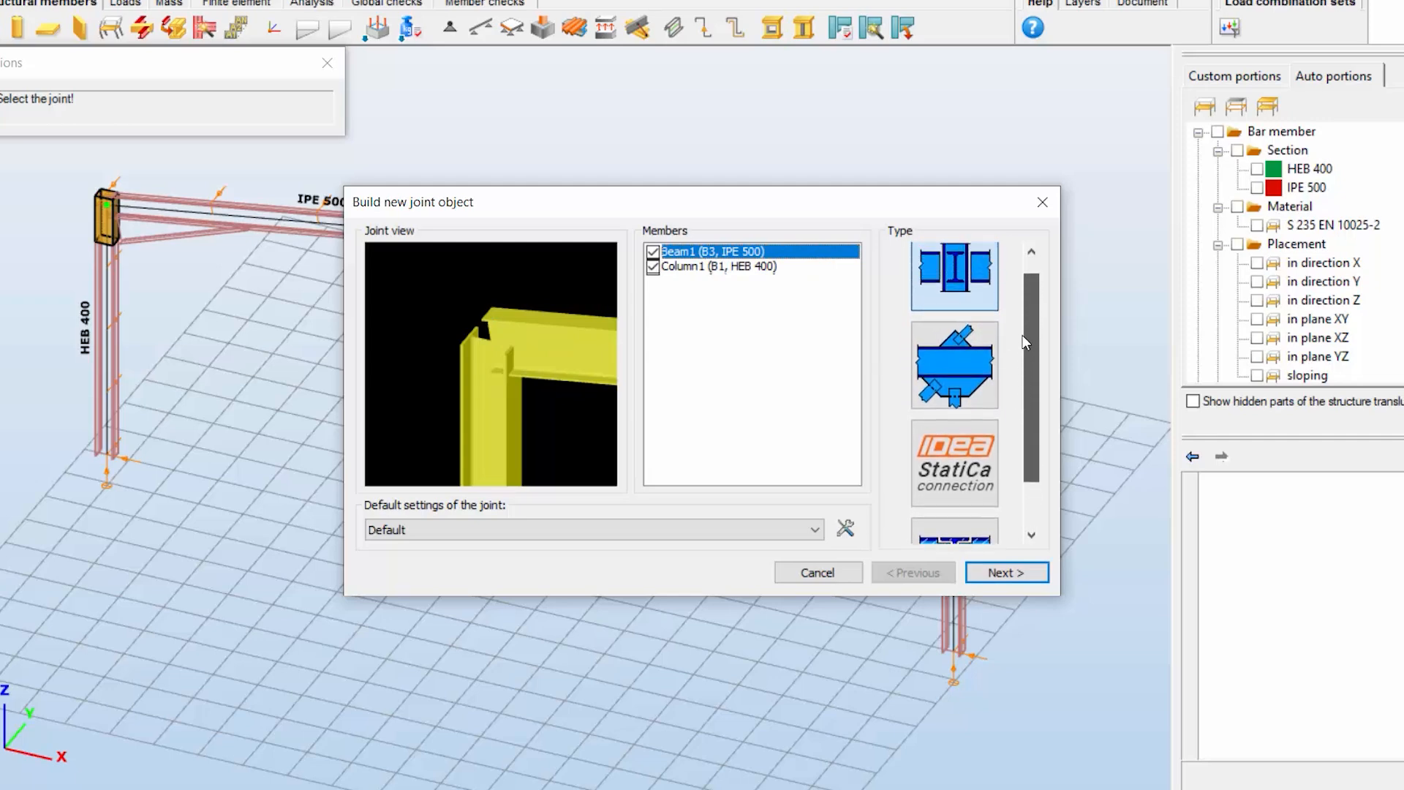
{"action": "left_click", "coordinate": [952, 302]}
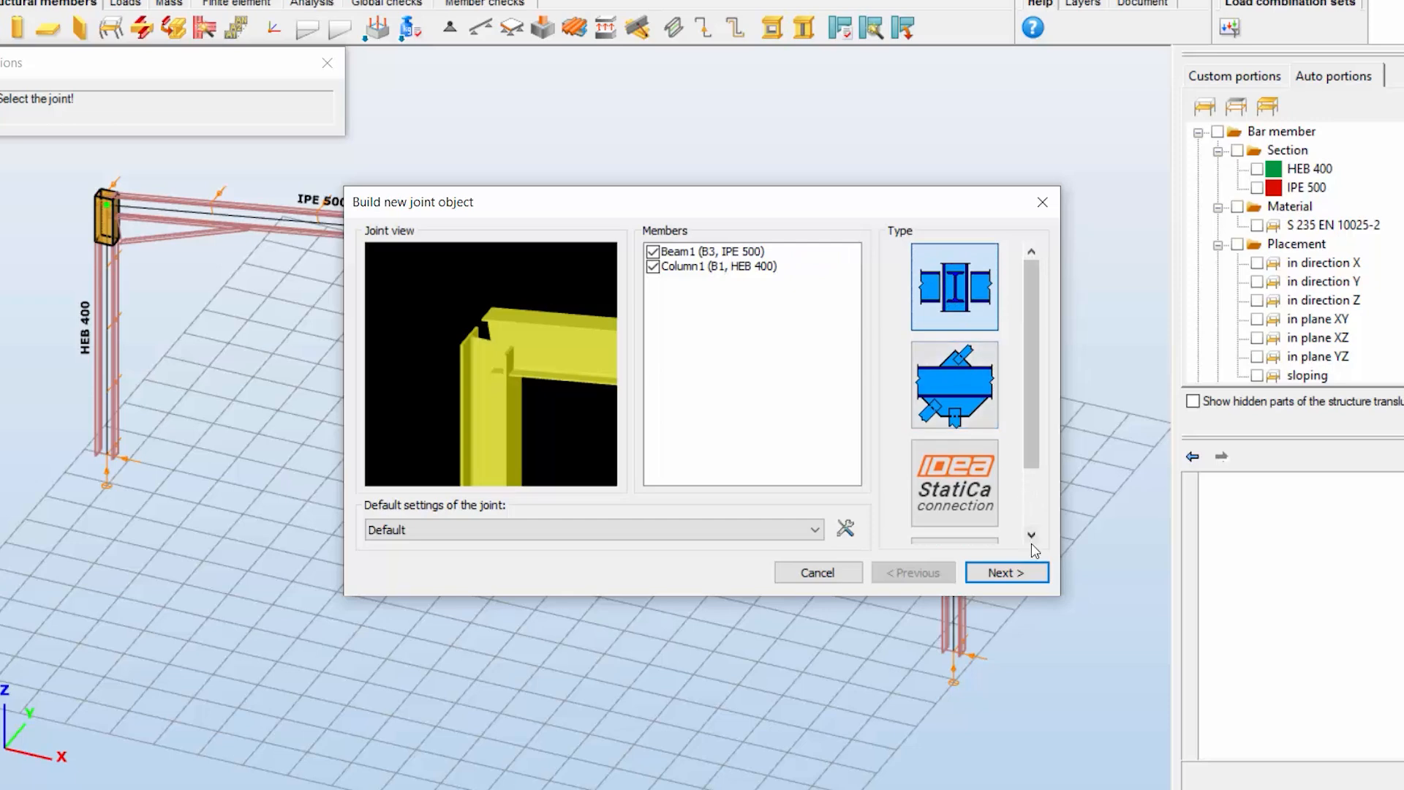
{"action": "left_click", "coordinate": [1007, 573]}
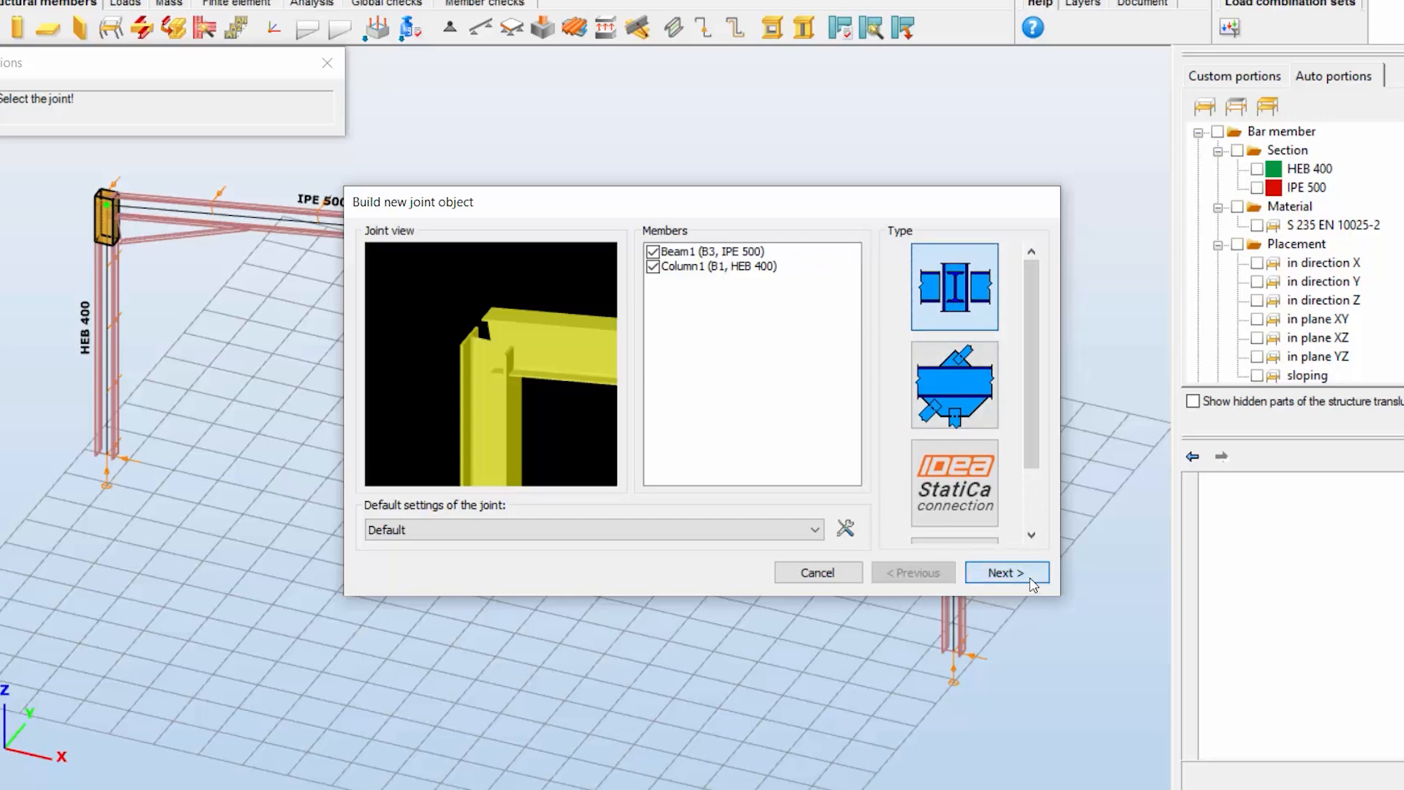
Step: Assign a moment end-plate connection to the column's right flange and create the joint
{"action": "double_click", "coordinate": [841, 313]}
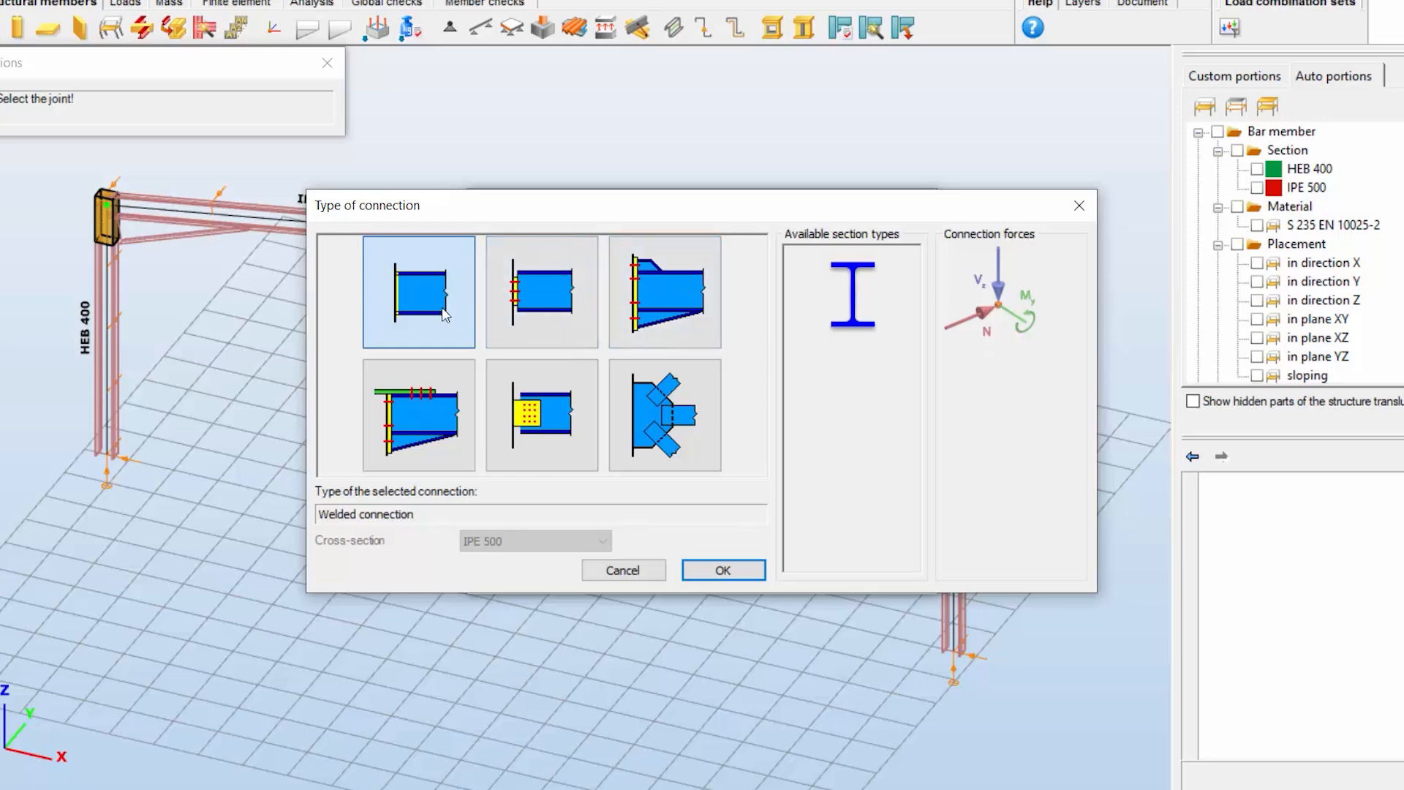
{"action": "left_click", "coordinate": [539, 316]}
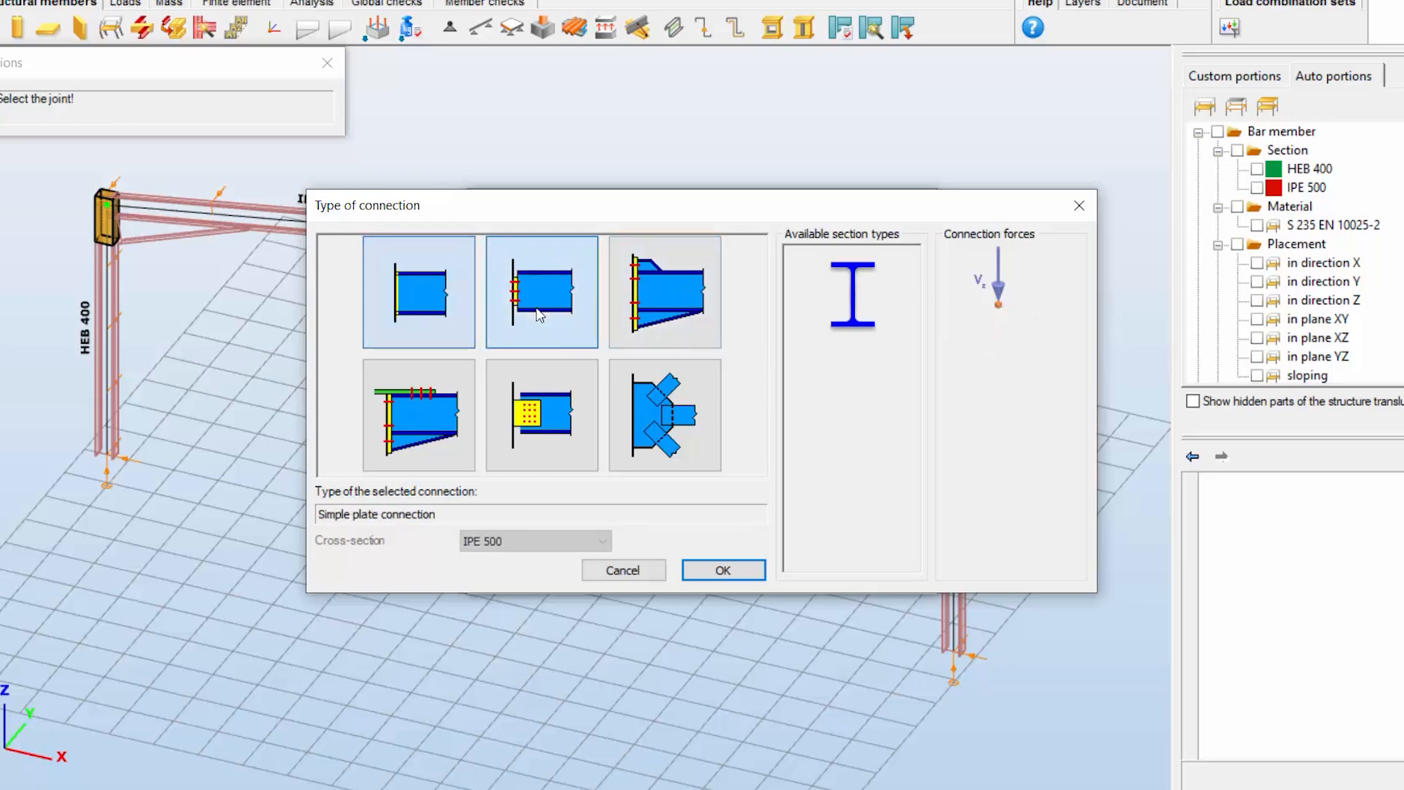
{"action": "left_click", "coordinate": [657, 299]}
{"action": "left_click", "coordinate": [442, 405]}
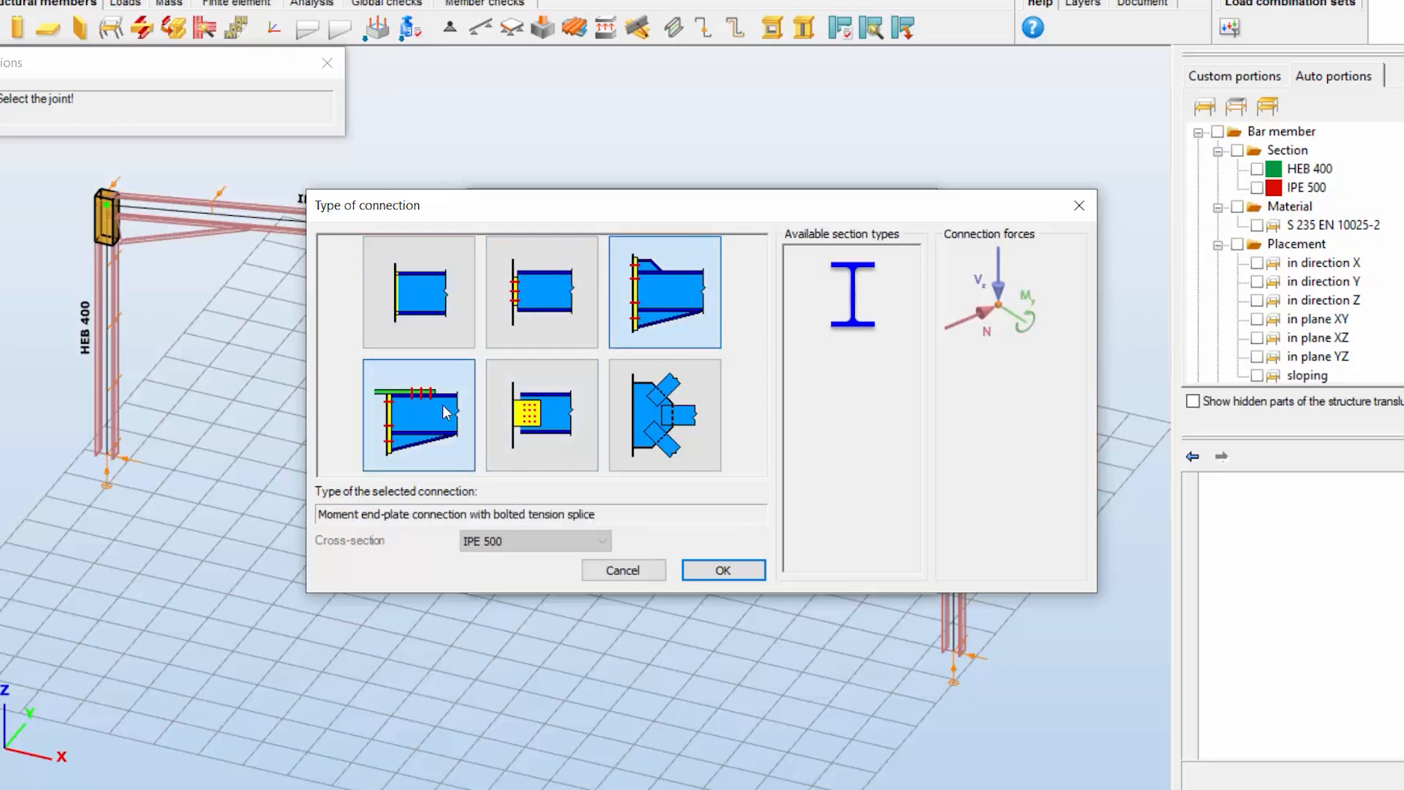
{"action": "left_click", "coordinate": [545, 413]}
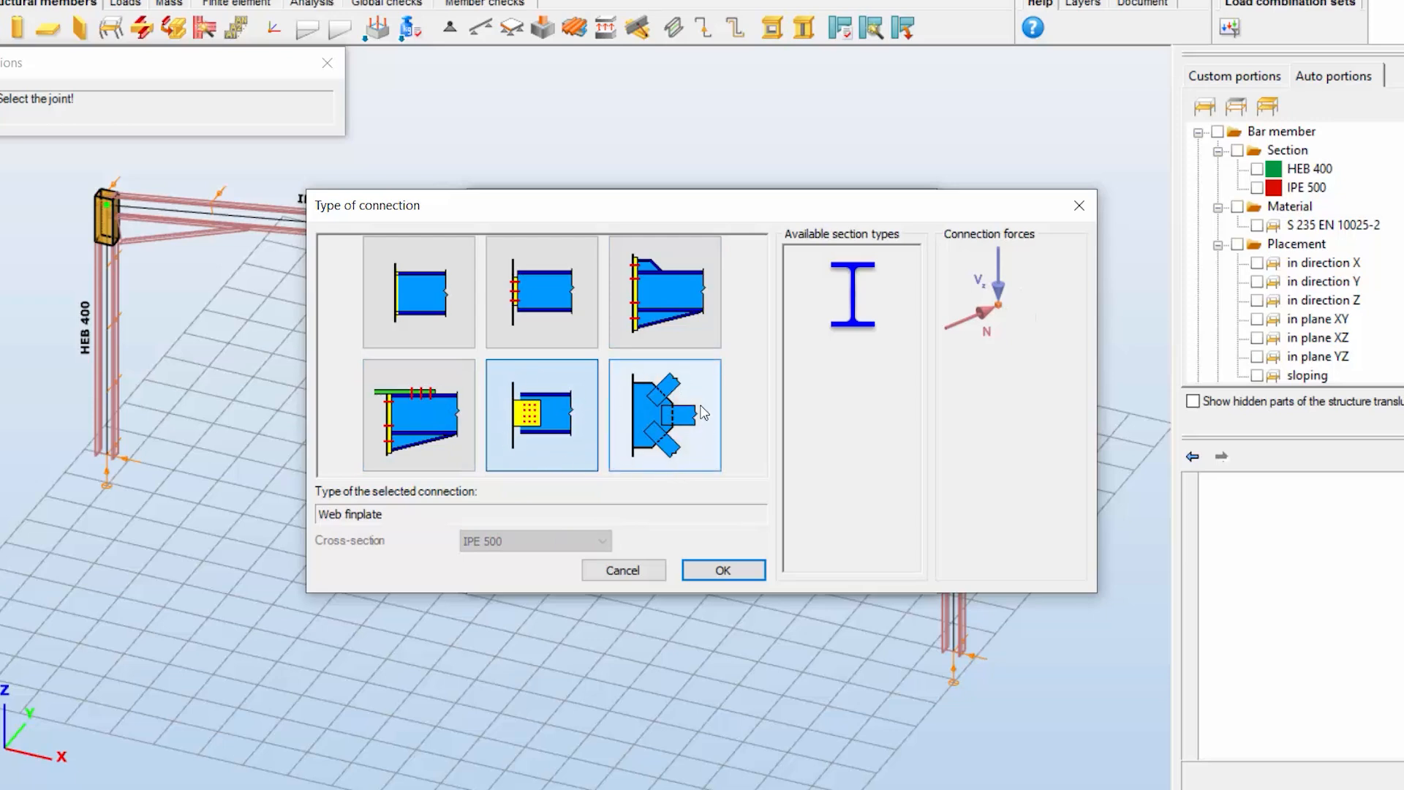
{"action": "left_click", "coordinate": [671, 331]}
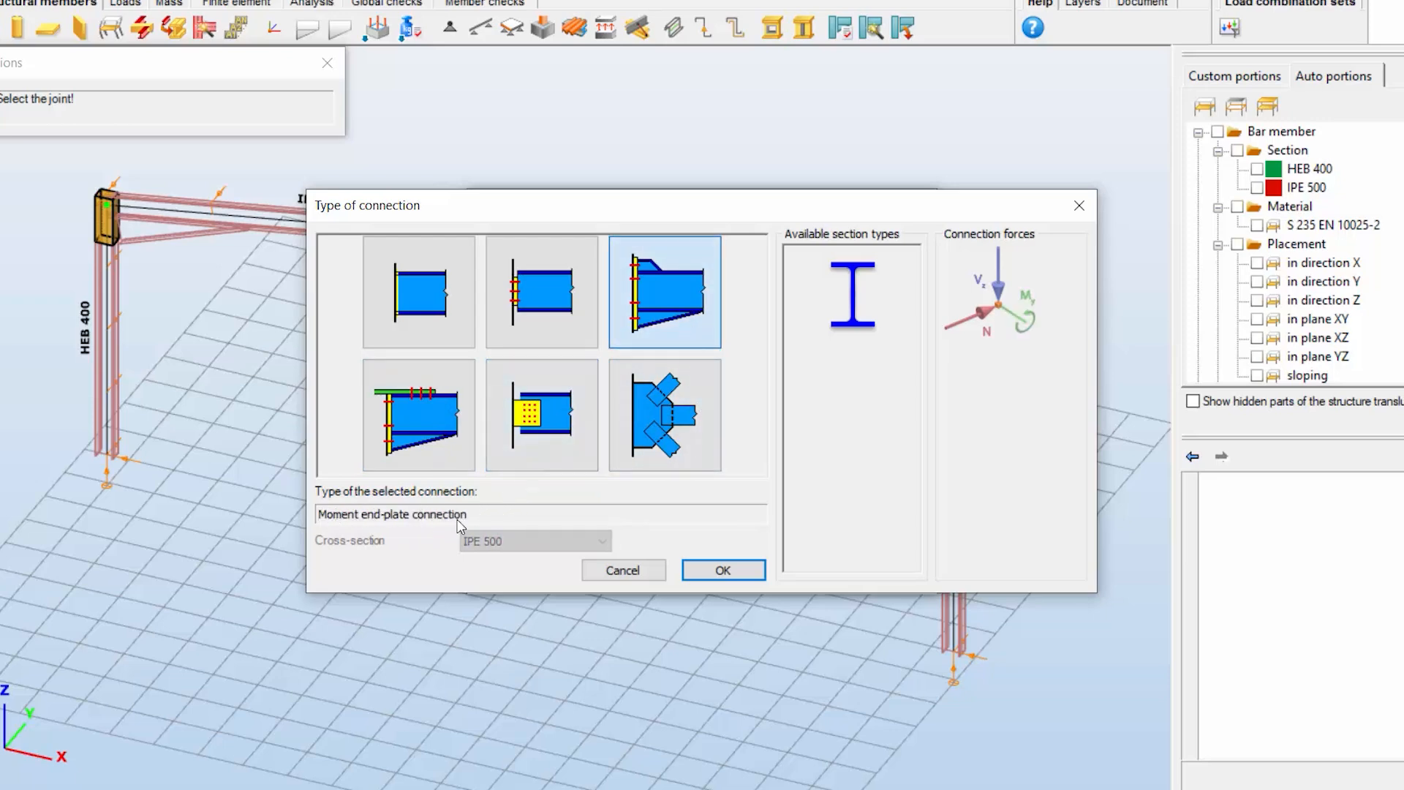
{"action": "left_click", "coordinate": [722, 570]}
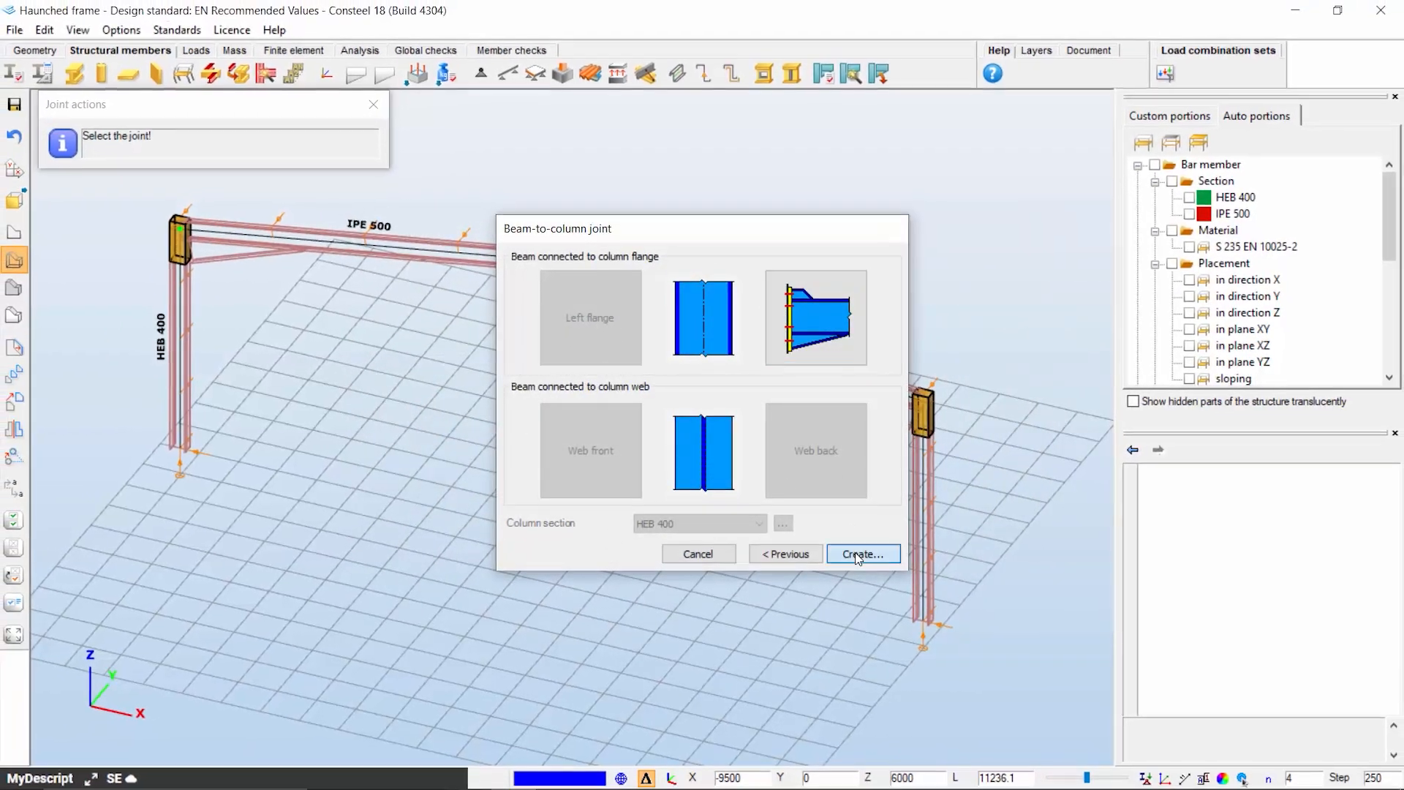
{"action": "left_click", "coordinate": [857, 556]}
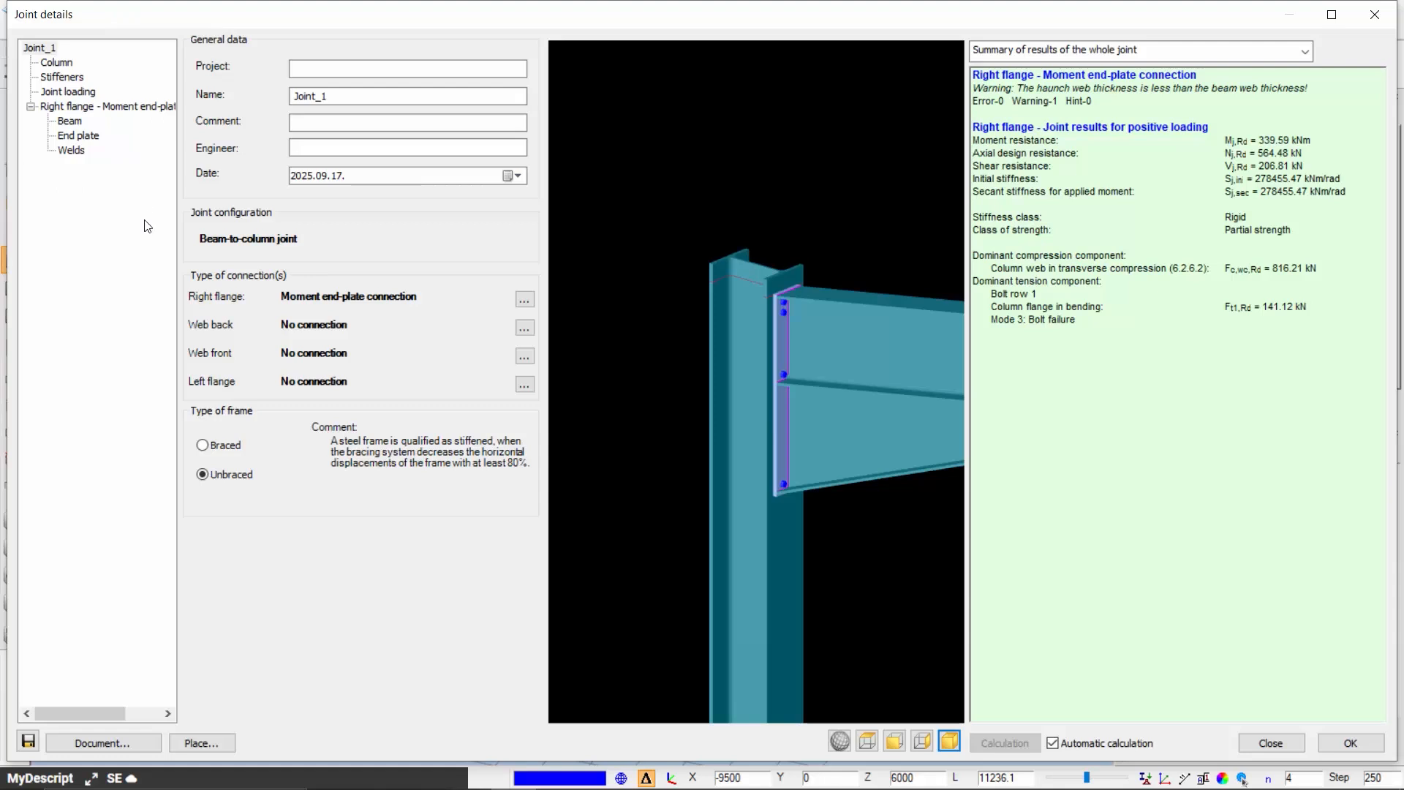
Step: Examine the joint's end plate and stiffener settings and look at the 3D joint from several directions
{"action": "left_click", "coordinate": [78, 137]}
{"action": "left_click", "coordinate": [64, 77]}
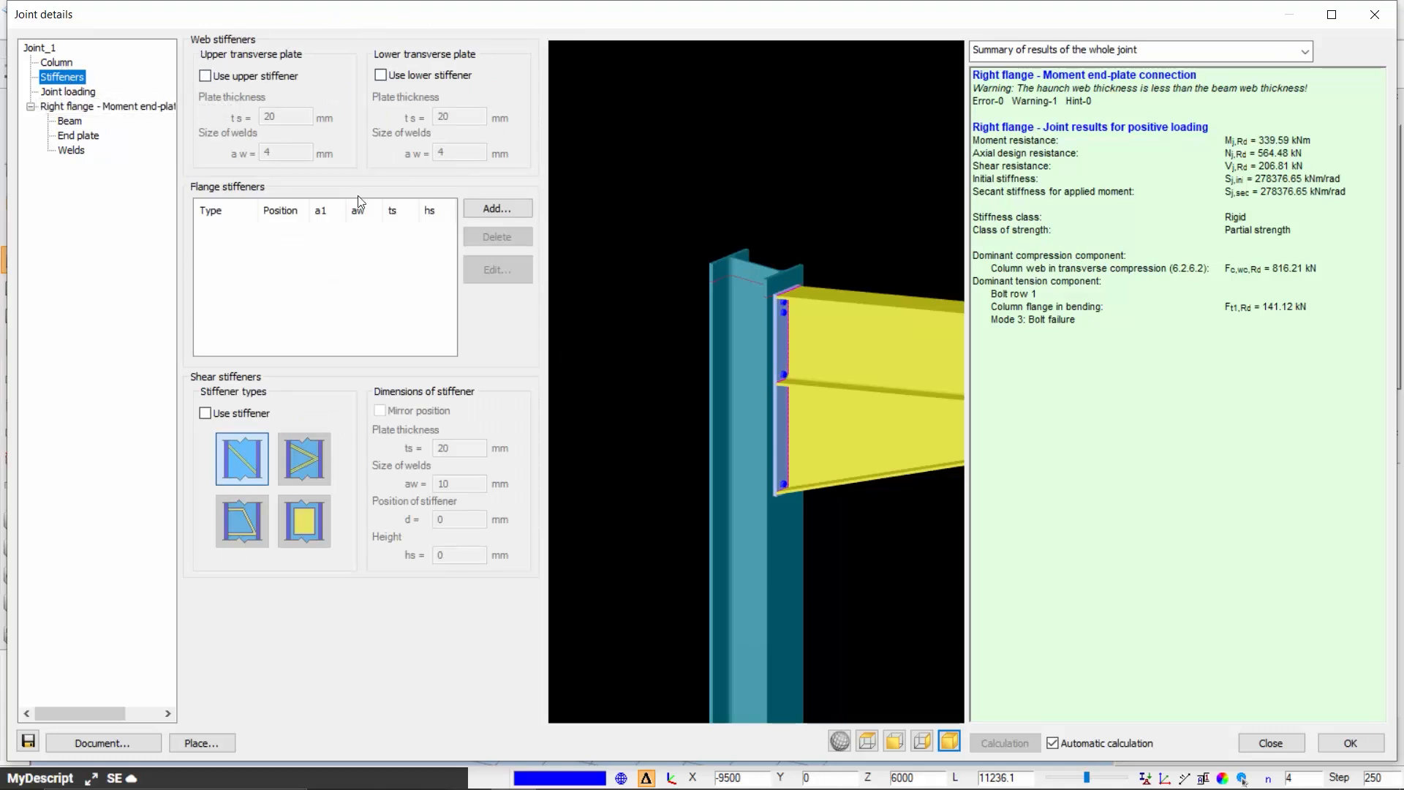
{"action": "middle_click_drag", "start_coordinate": [884, 383], "coordinate": [781, 288]}
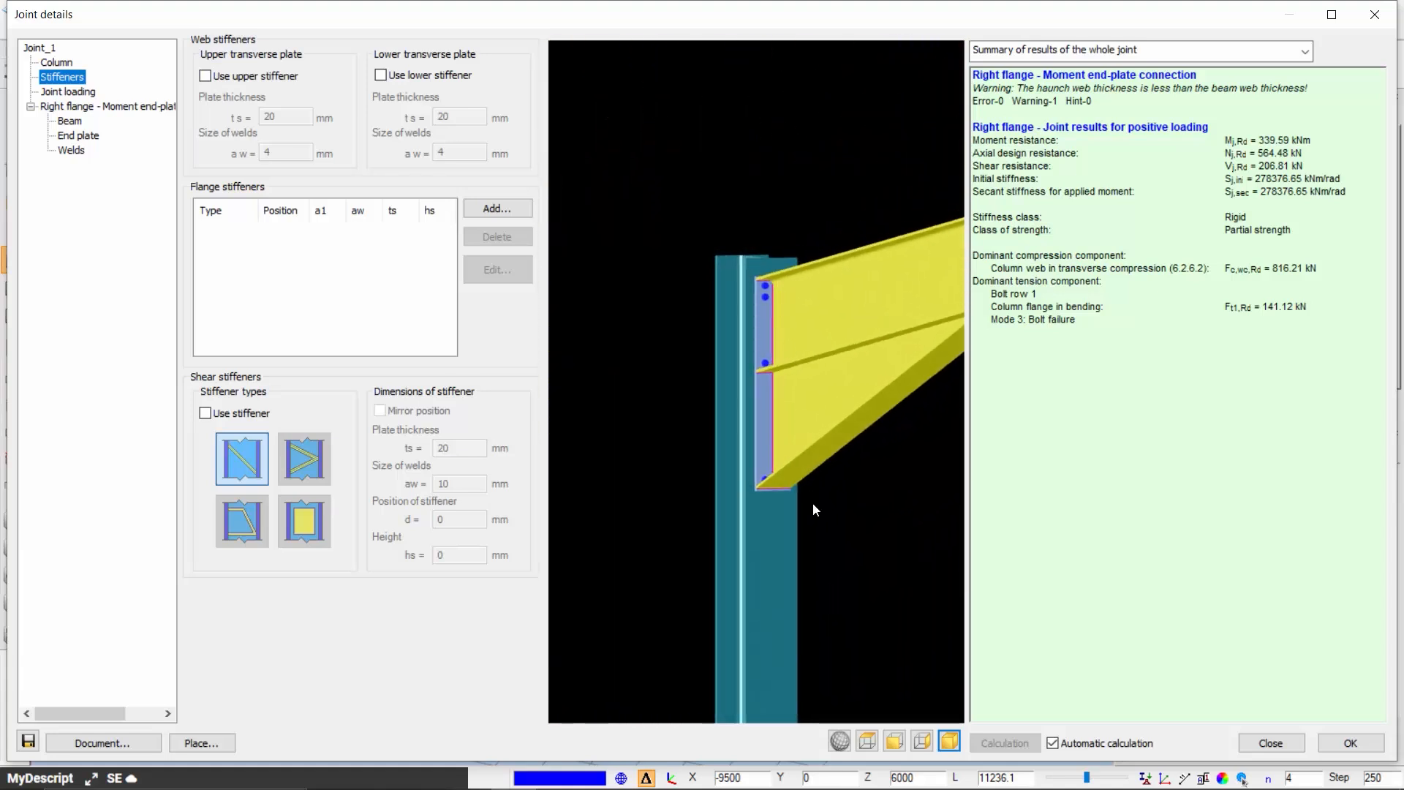
{"action": "left_click", "coordinate": [869, 742]}
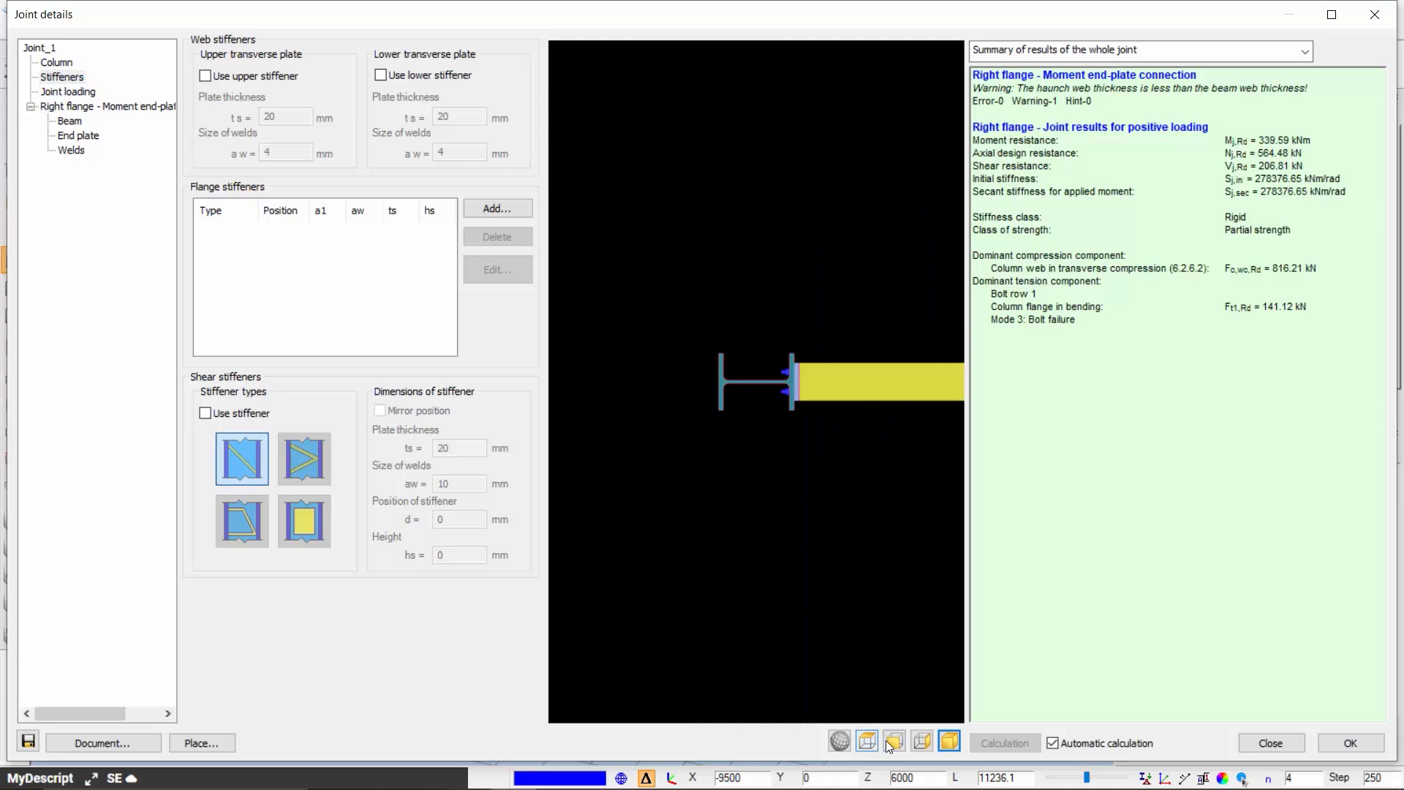
{"action": "left_click", "coordinate": [894, 742]}
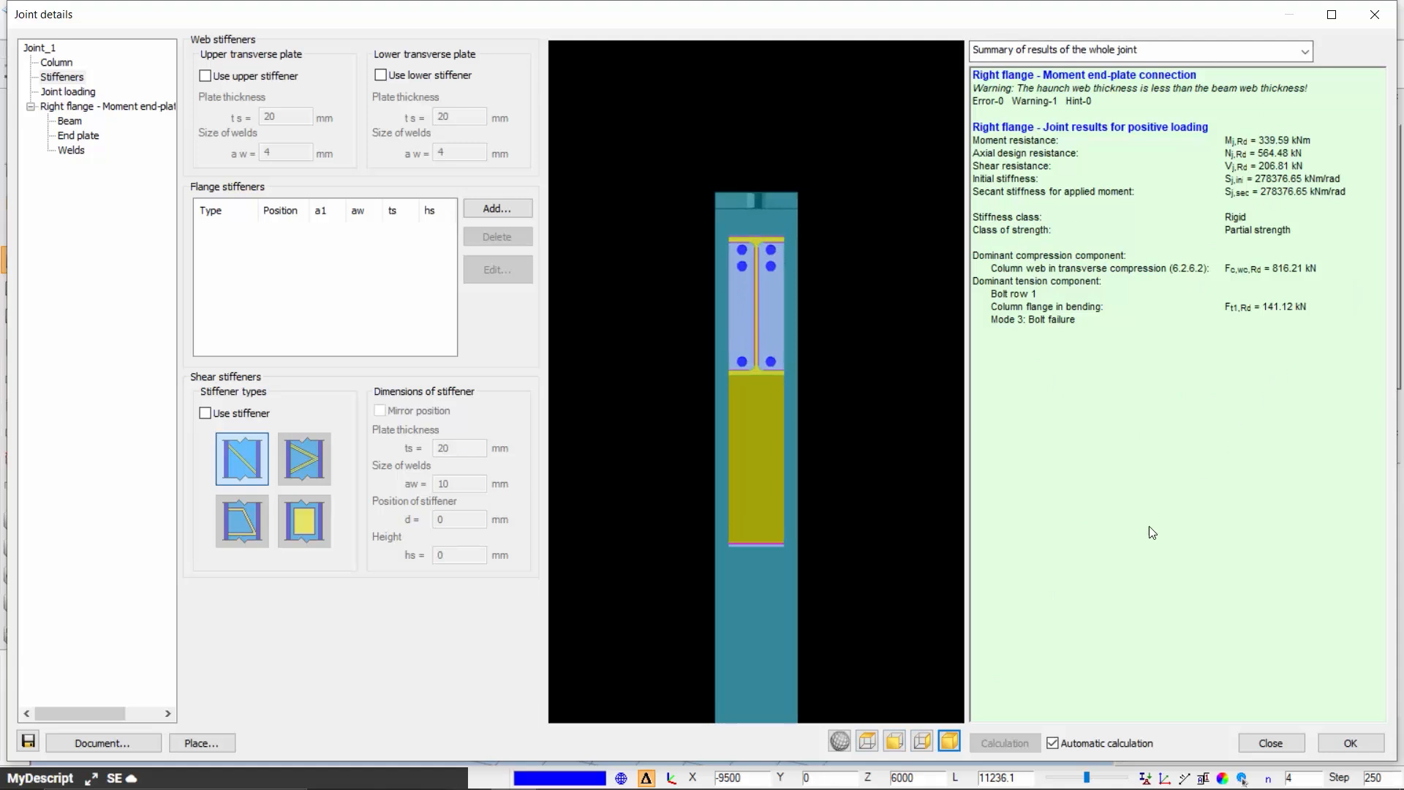
{"action": "left_click", "coordinate": [1052, 746]}
{"action": "left_click", "coordinate": [1053, 743]}
Step: Switch the joint's design loads to model based loading and place the joint at both beam-to-column corners of the frame
{"action": "left_click", "coordinate": [88, 93]}
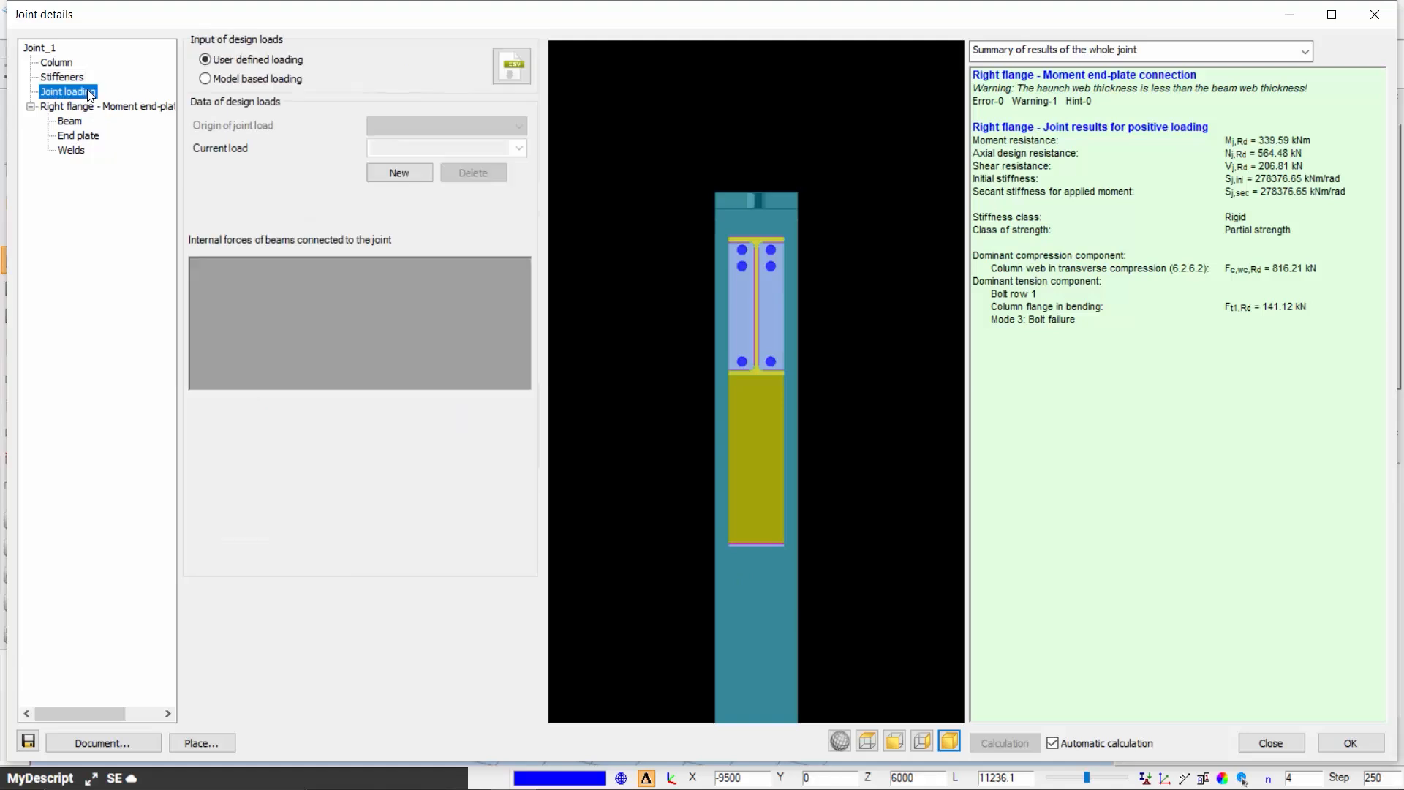
{"action": "left_click", "coordinate": [206, 79]}
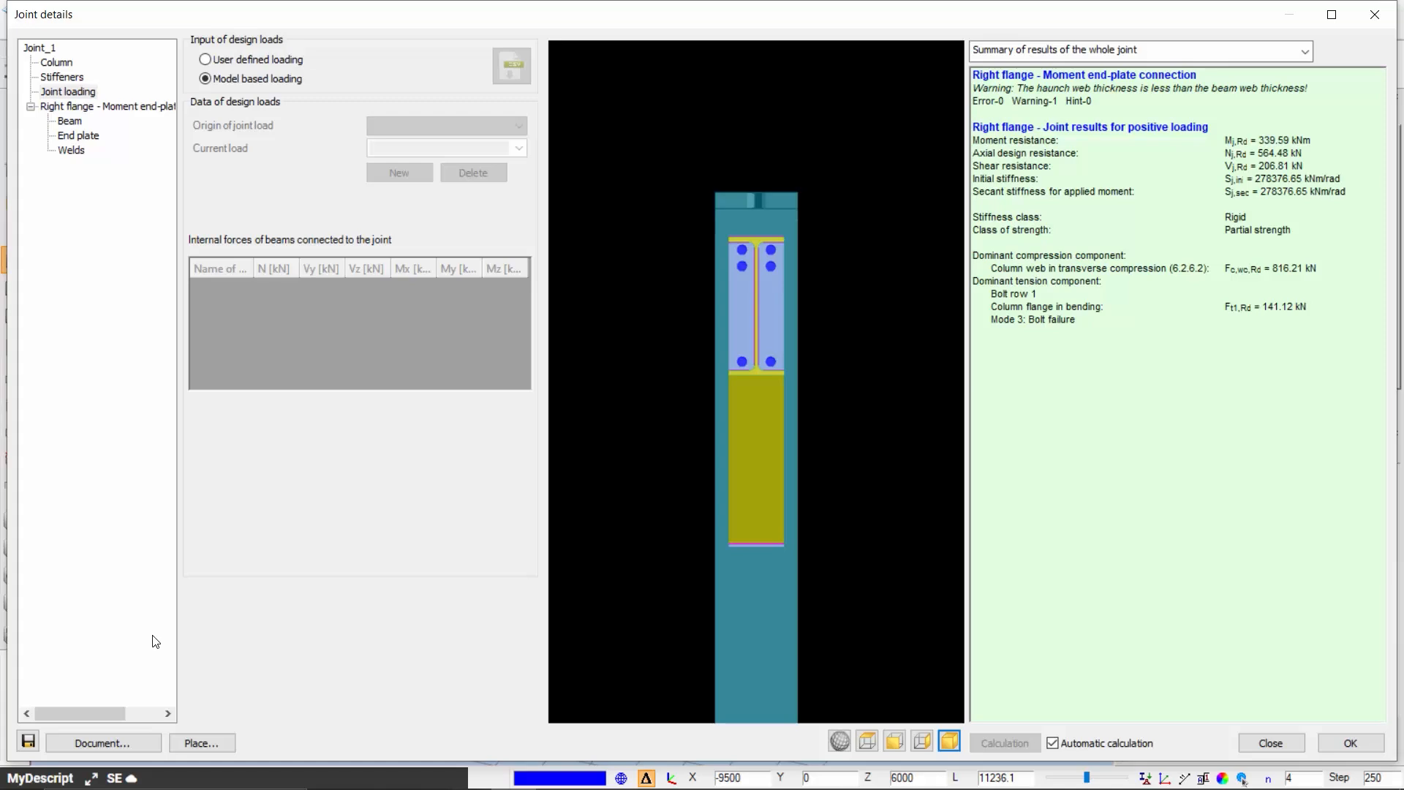
{"action": "left_click", "coordinate": [202, 743]}
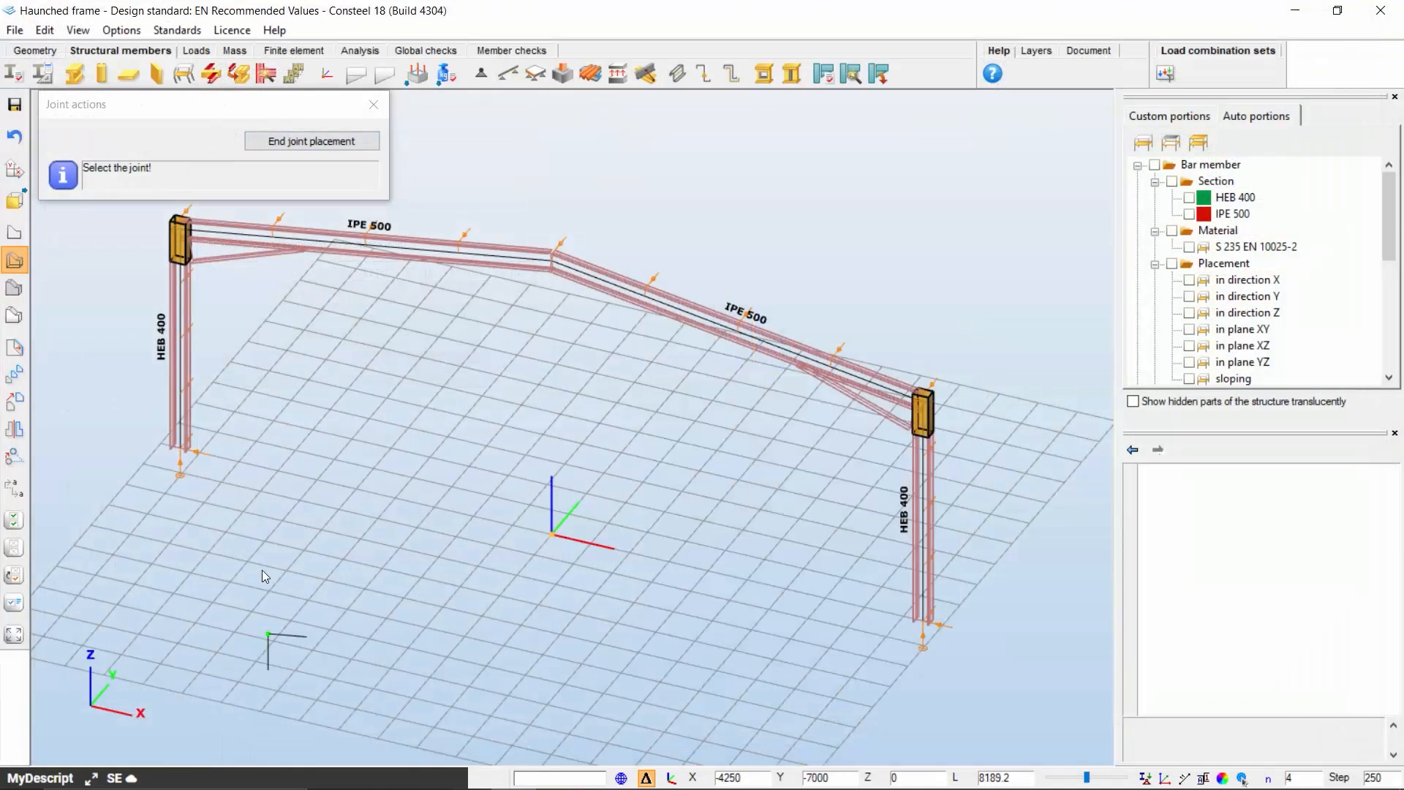
{"action": "left_click", "coordinate": [181, 230]}
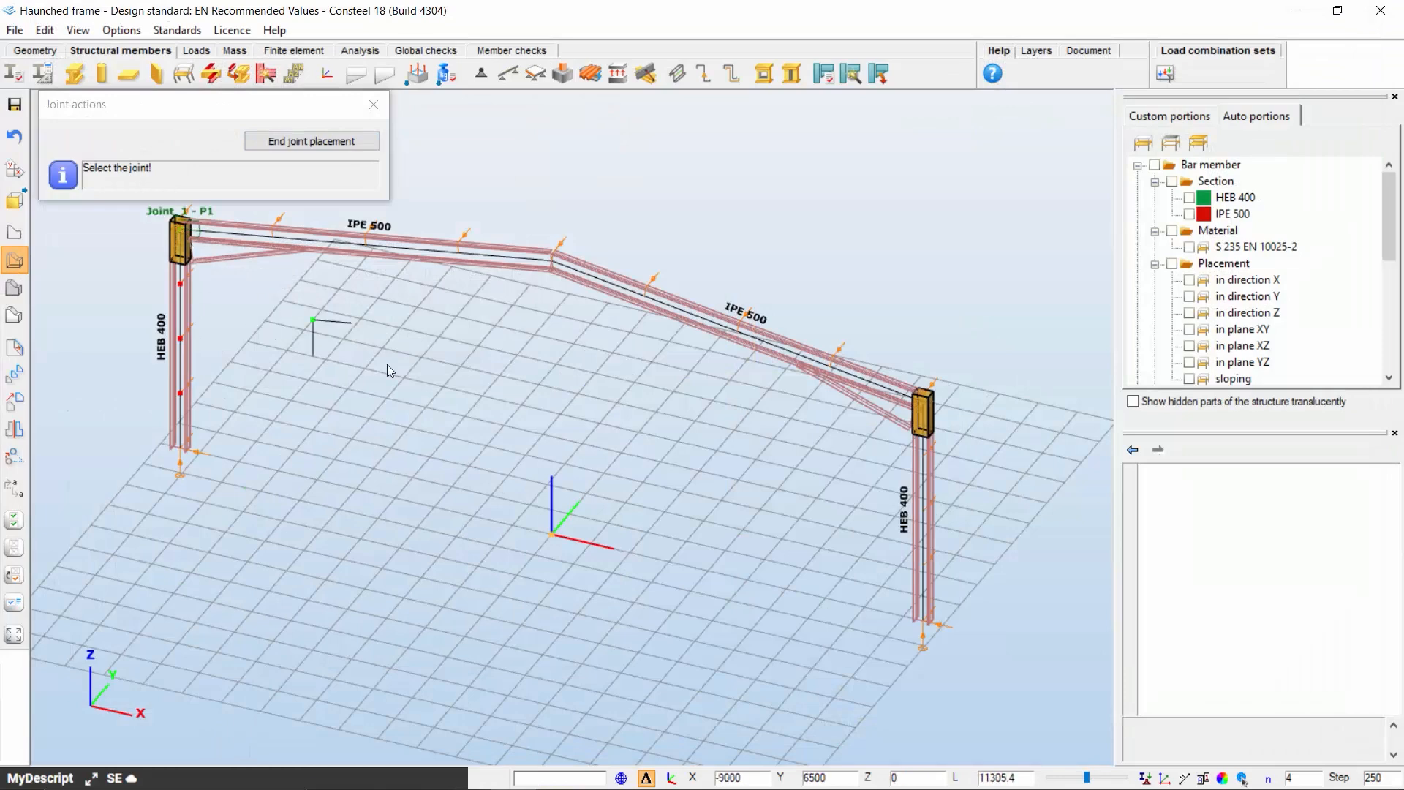
{"action": "left_click", "coordinate": [929, 403]}
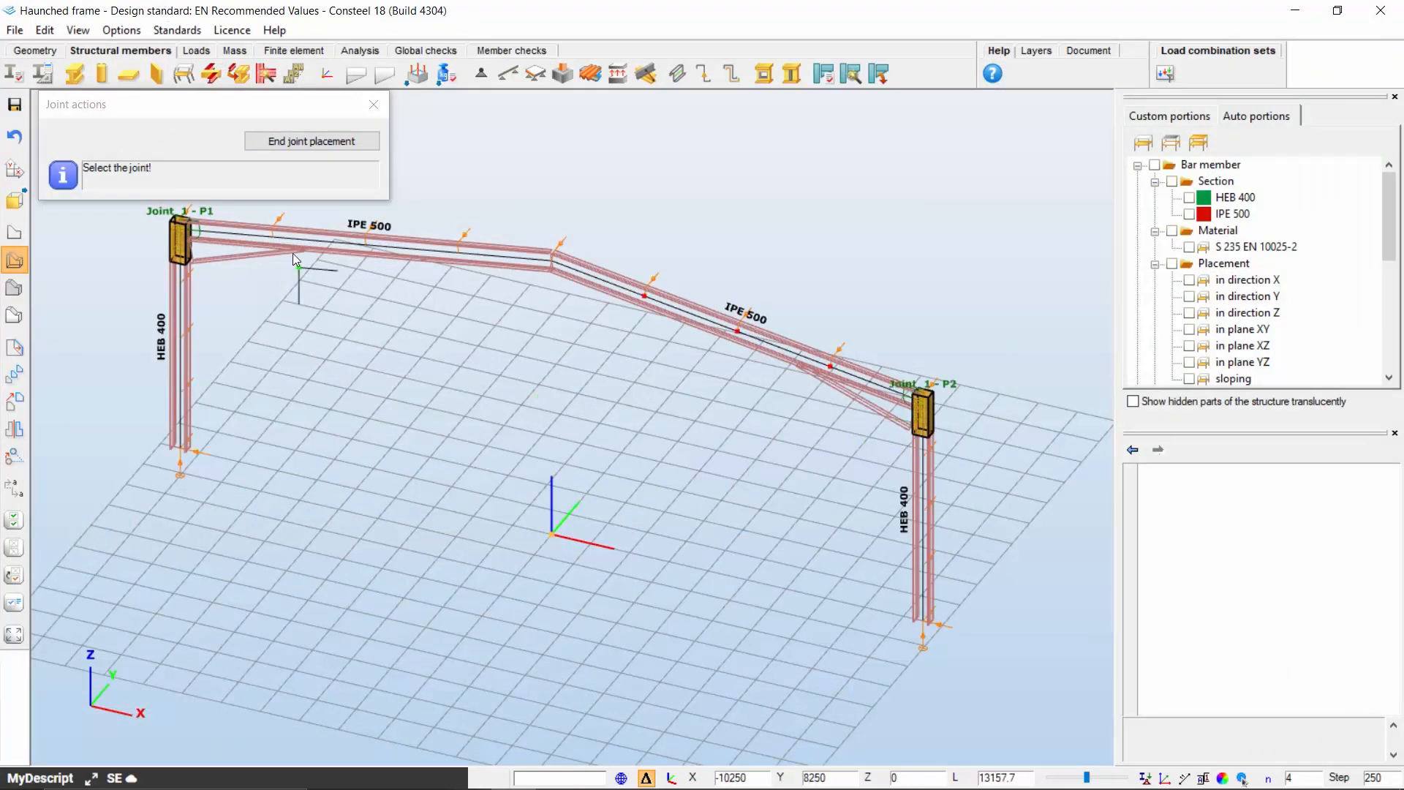
{"action": "left_click", "coordinate": [313, 141]}
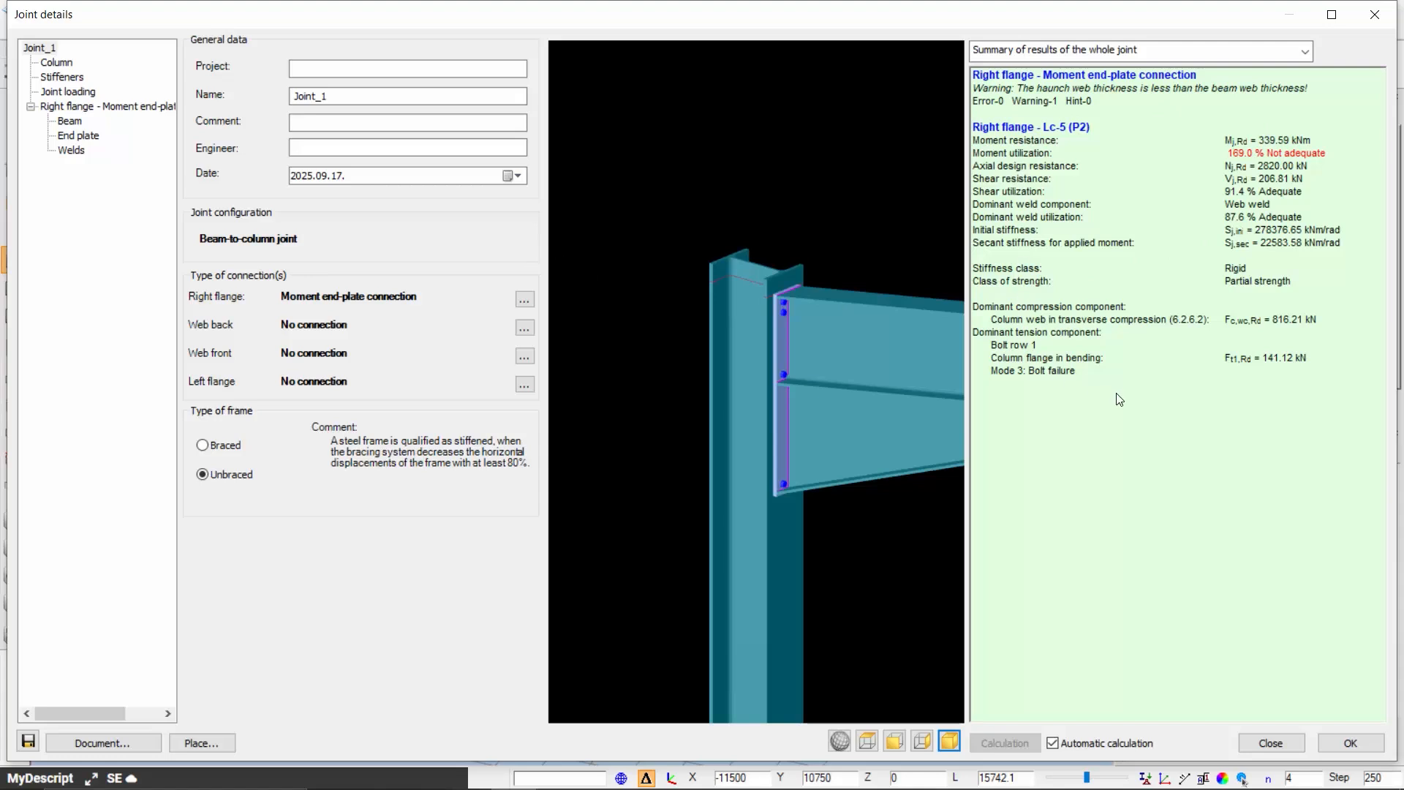
Step: Enable the upper and lower transverse web stiffeners on the column, with 20 mm plates and 4 mm welds
{"action": "left_click", "coordinate": [66, 92]}
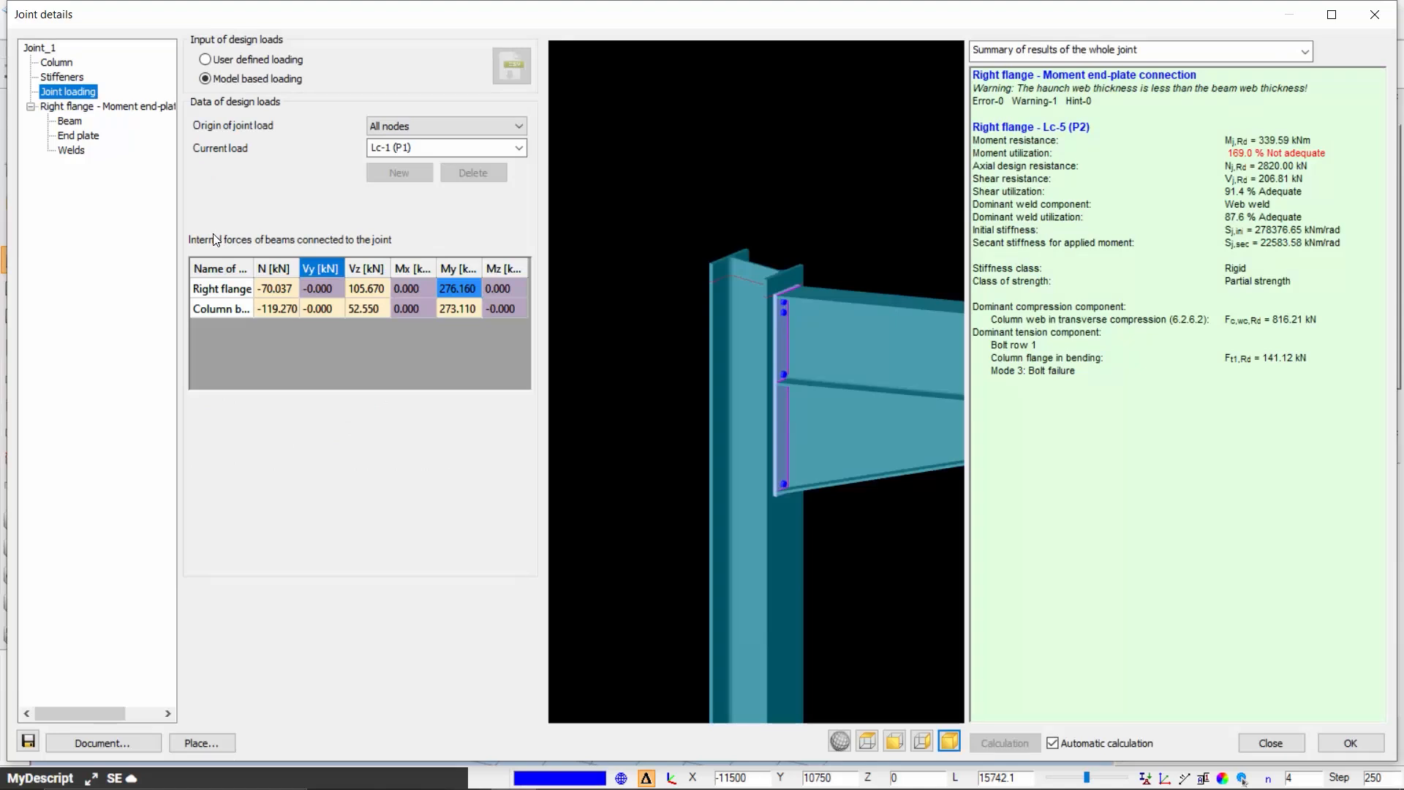
{"action": "left_click", "coordinate": [70, 66]}
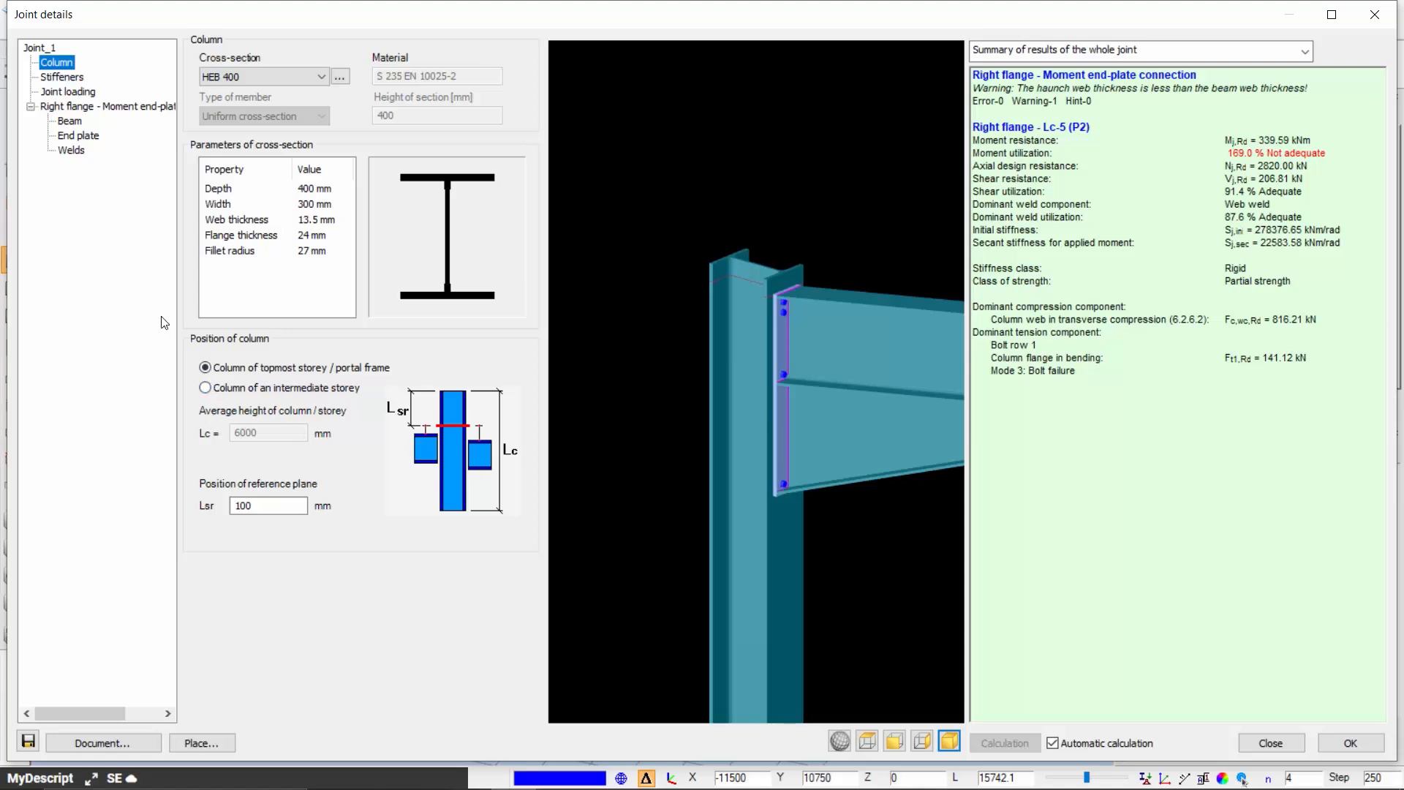
{"action": "left_click", "coordinate": [73, 81]}
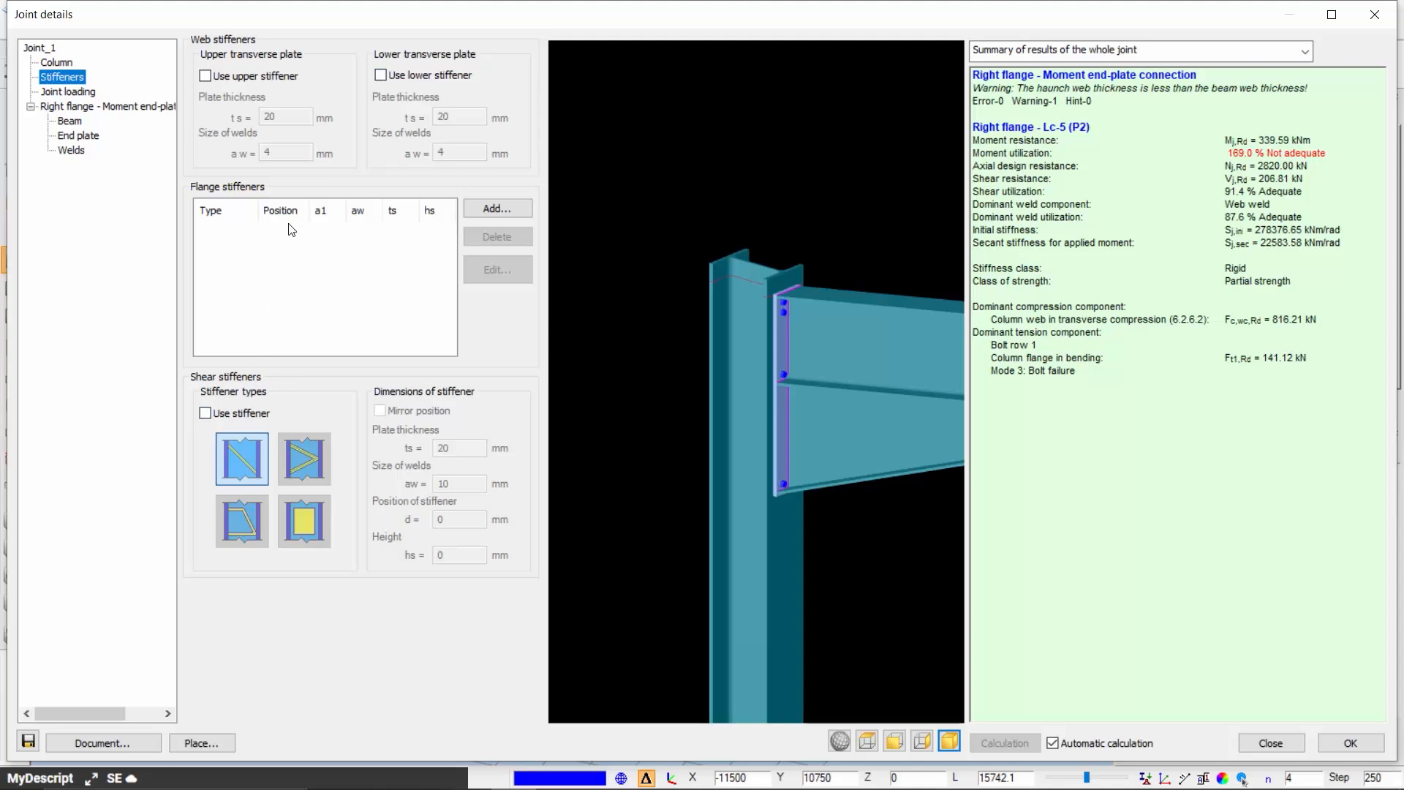
{"action": "left_click", "coordinate": [206, 76]}
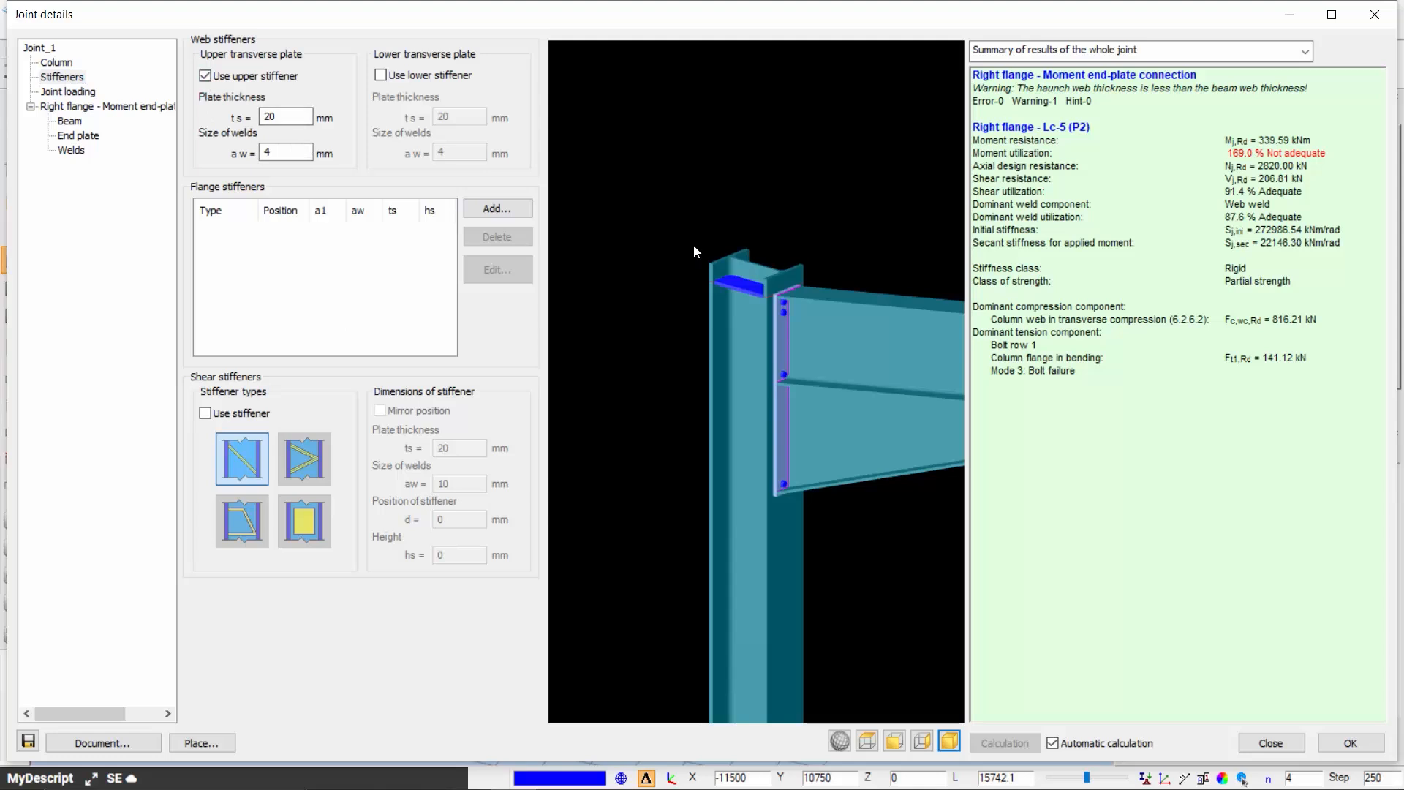
{"action": "left_click", "coordinate": [379, 76]}
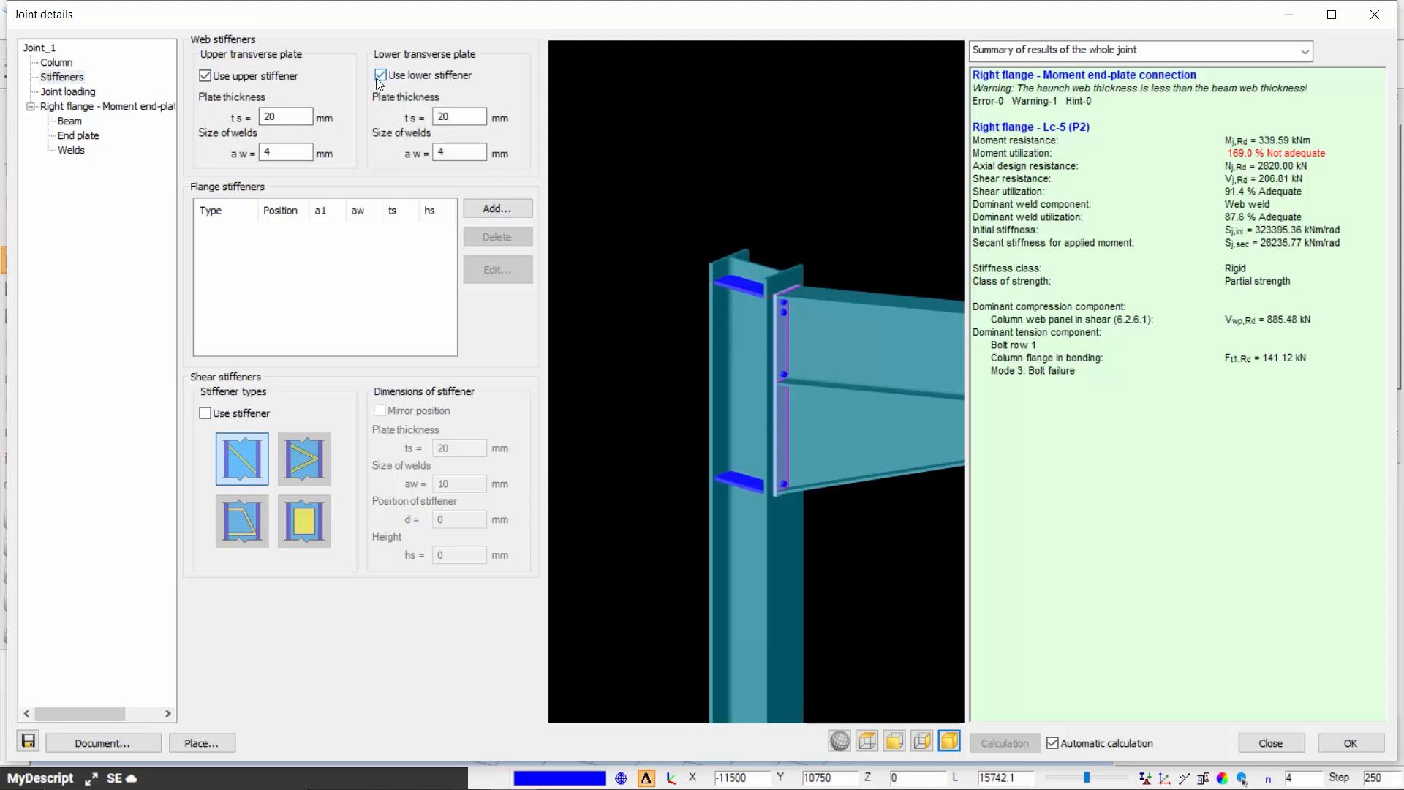
Step: Add a rib plate stiffener on the column's right flange, 350 mm long and 500 mm from the reference plane
{"action": "left_click", "coordinate": [503, 208]}
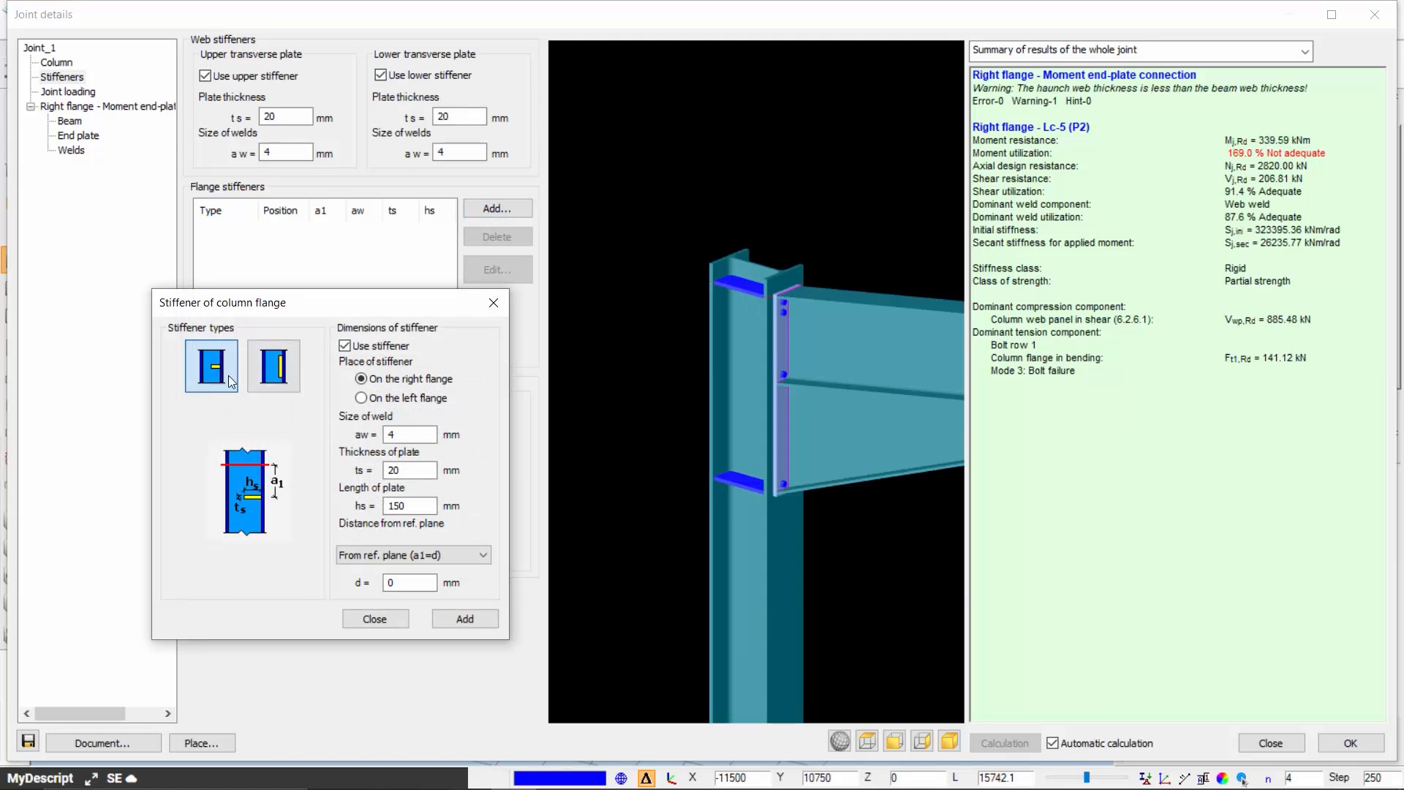
{"action": "double_click", "coordinate": [395, 506]}
{"action": "type", "text": "350"}
{"action": "double_click", "coordinate": [399, 582]}
{"action": "type", "text": "500"}
{"action": "left_click", "coordinate": [463, 621]}
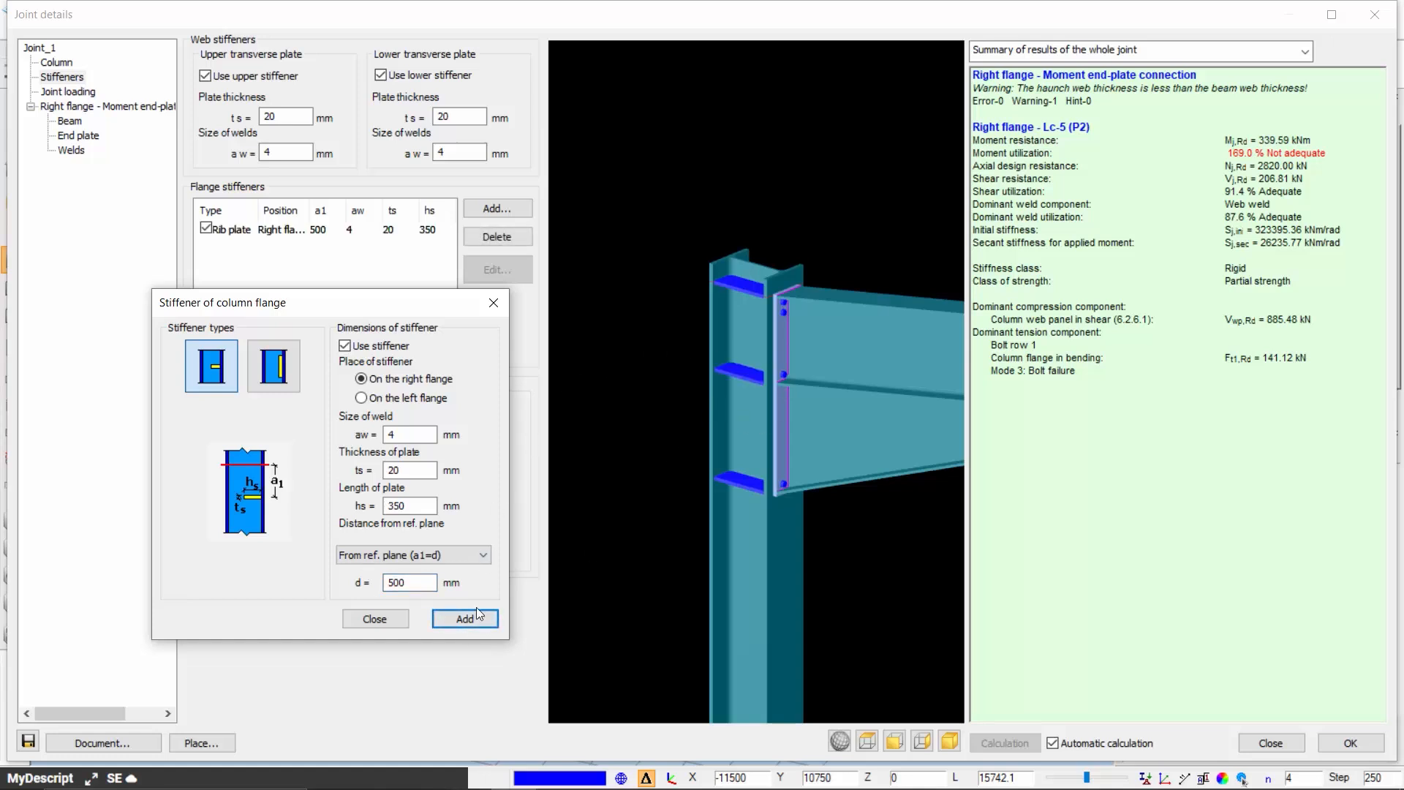
{"action": "left_click", "coordinate": [494, 302]}
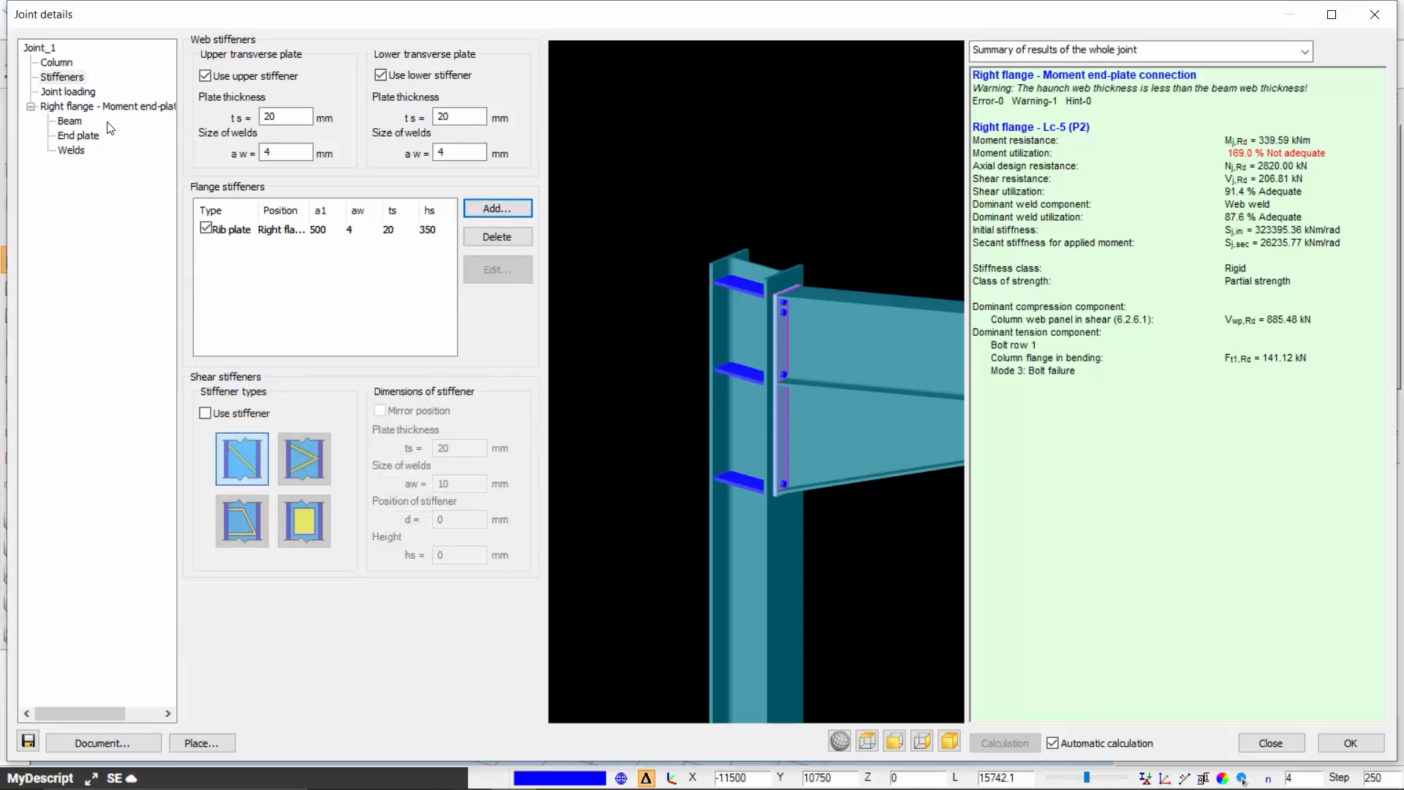
Step: Review the joint's model based loading for all nodes and look through the available load combinations
{"action": "left_click", "coordinate": [68, 92]}
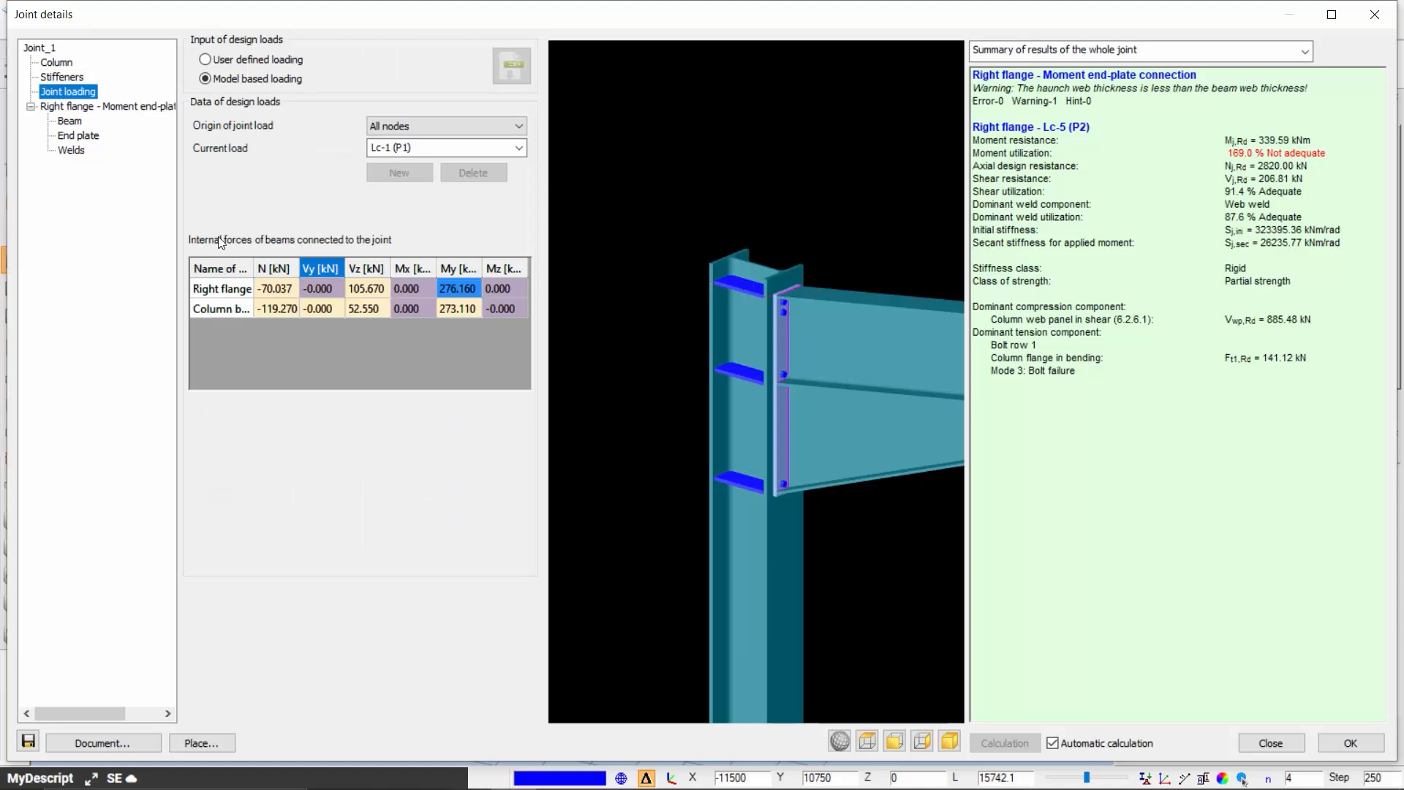
{"action": "left_click", "coordinate": [445, 126]}
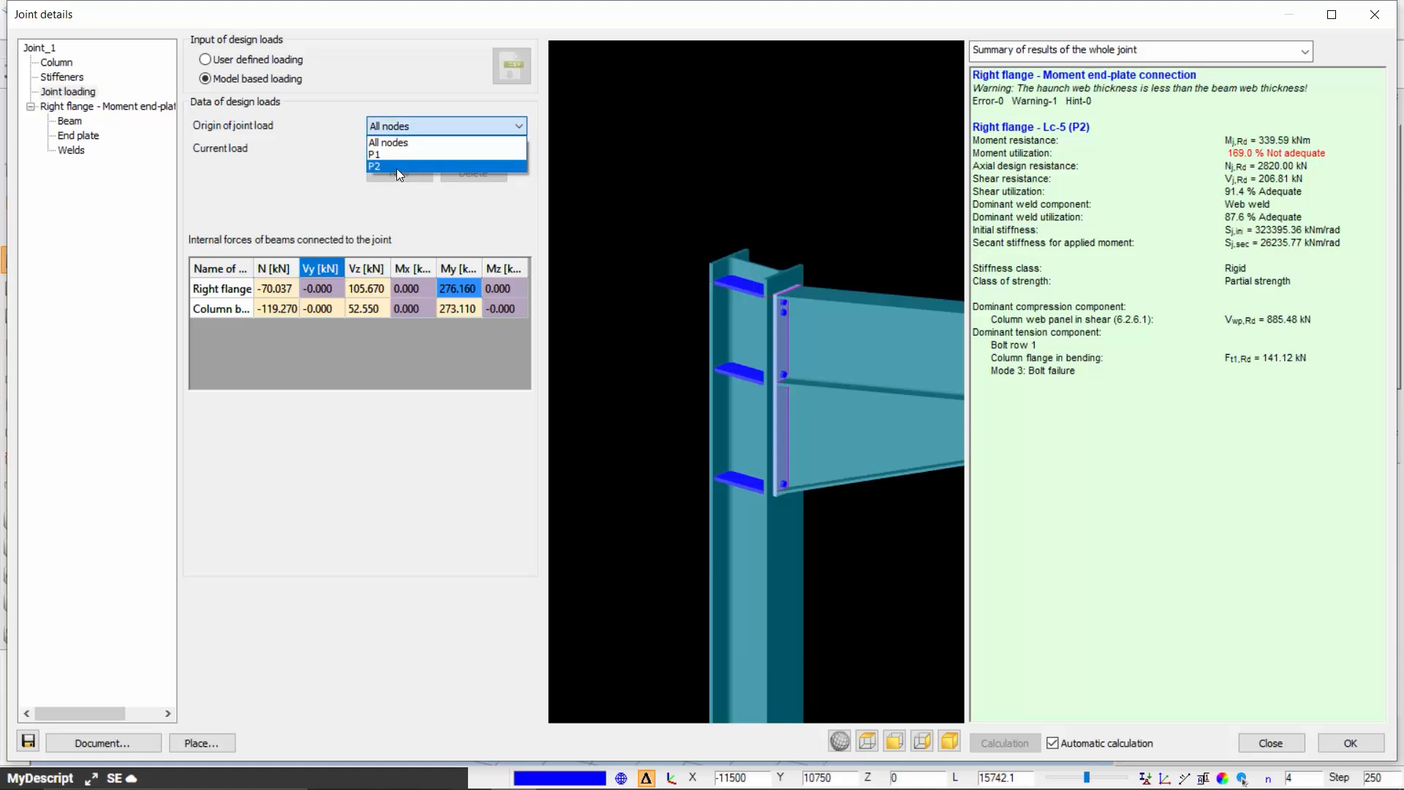
{"action": "left_click", "coordinate": [423, 143]}
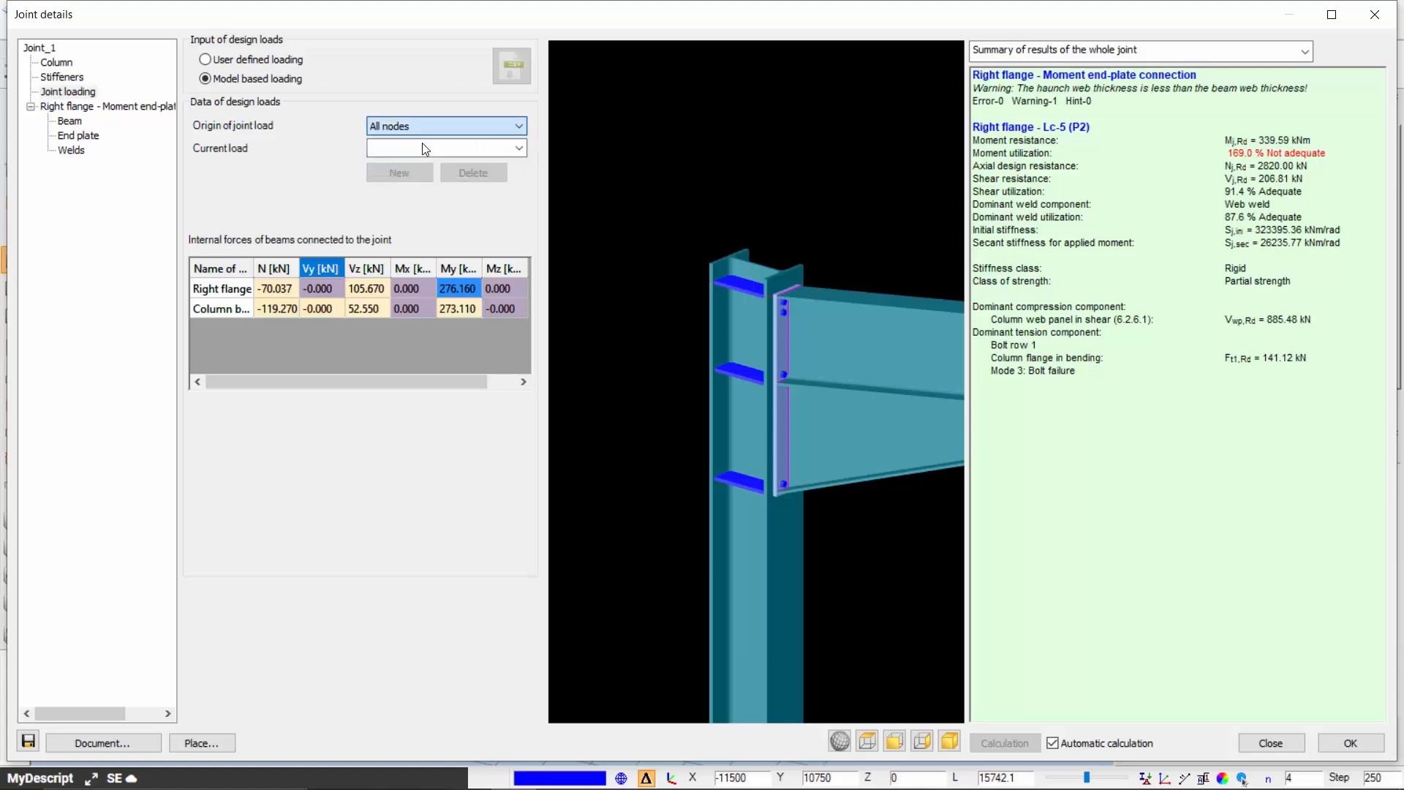
{"action": "left_click", "coordinate": [519, 147]}
{"action": "left_click_drag", "start_coordinate": [517, 179], "coordinate": [507, 369]}
{"action": "left_click_drag", "start_coordinate": [510, 354], "coordinate": [515, 183]}
{"action": "left_click", "coordinate": [296, 203]}
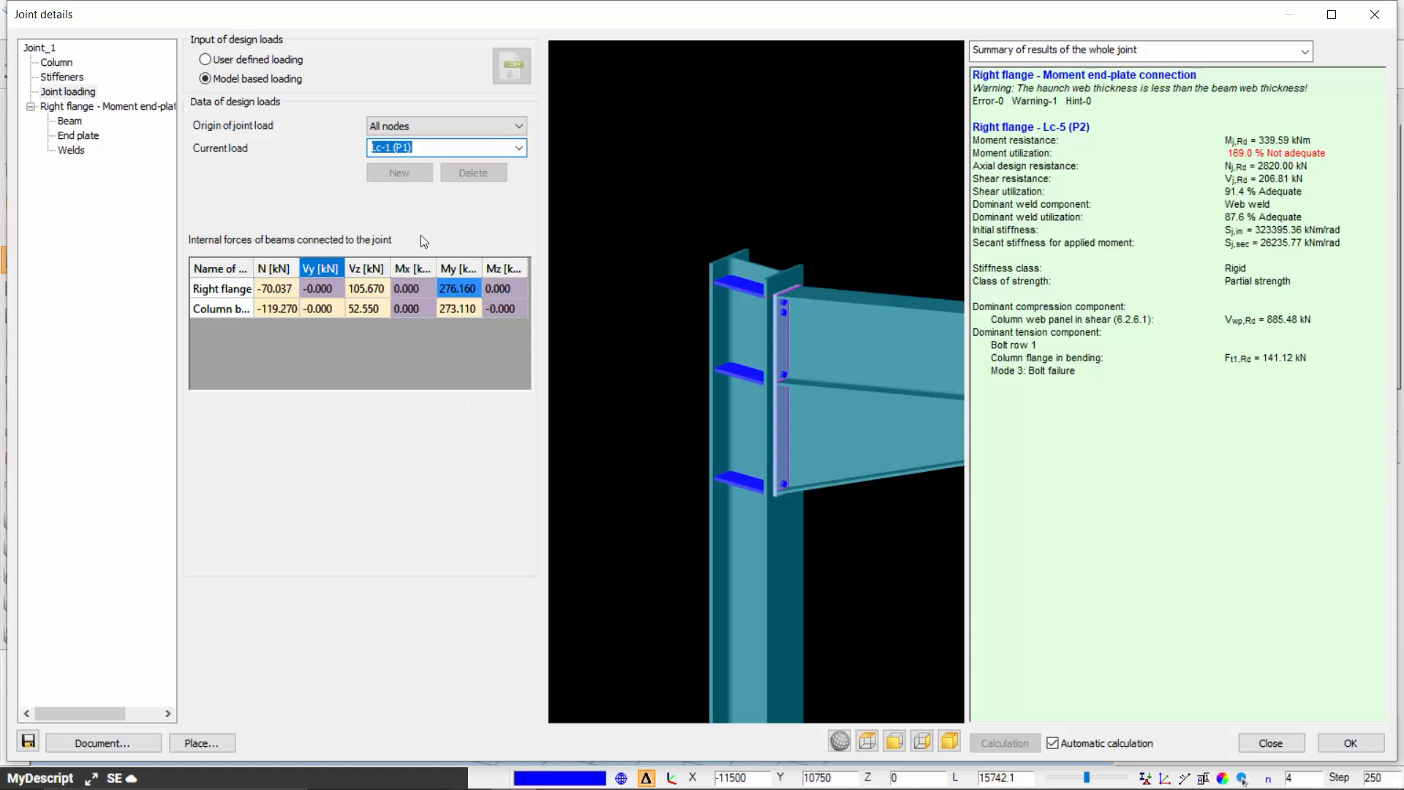
Step: Review the internal forces of the right-flange beam and the column, and inspect the beam's bottom-flange haunch parameters
{"action": "left_click", "coordinate": [216, 287]}
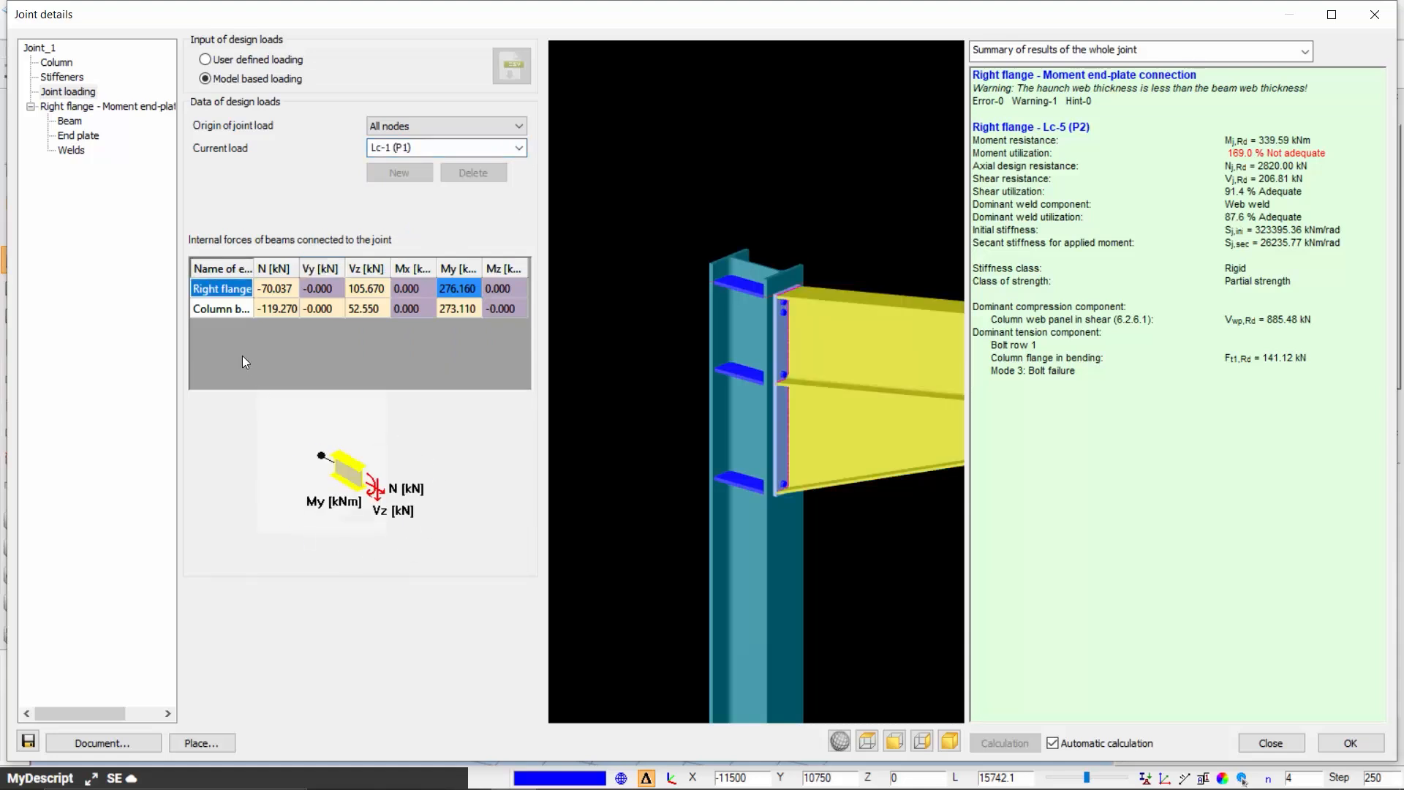
{"action": "left_click", "coordinate": [224, 307]}
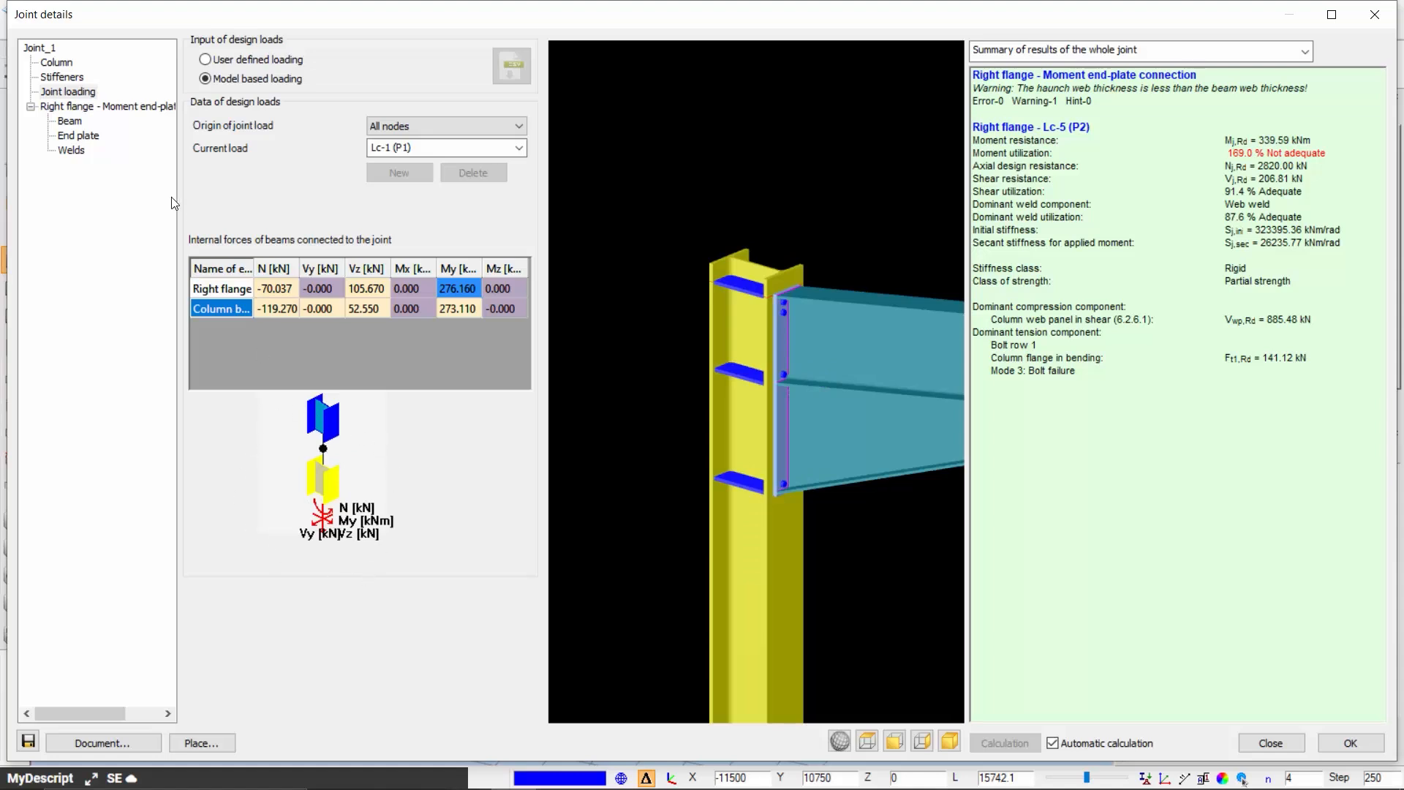
{"action": "left_click", "coordinate": [78, 122]}
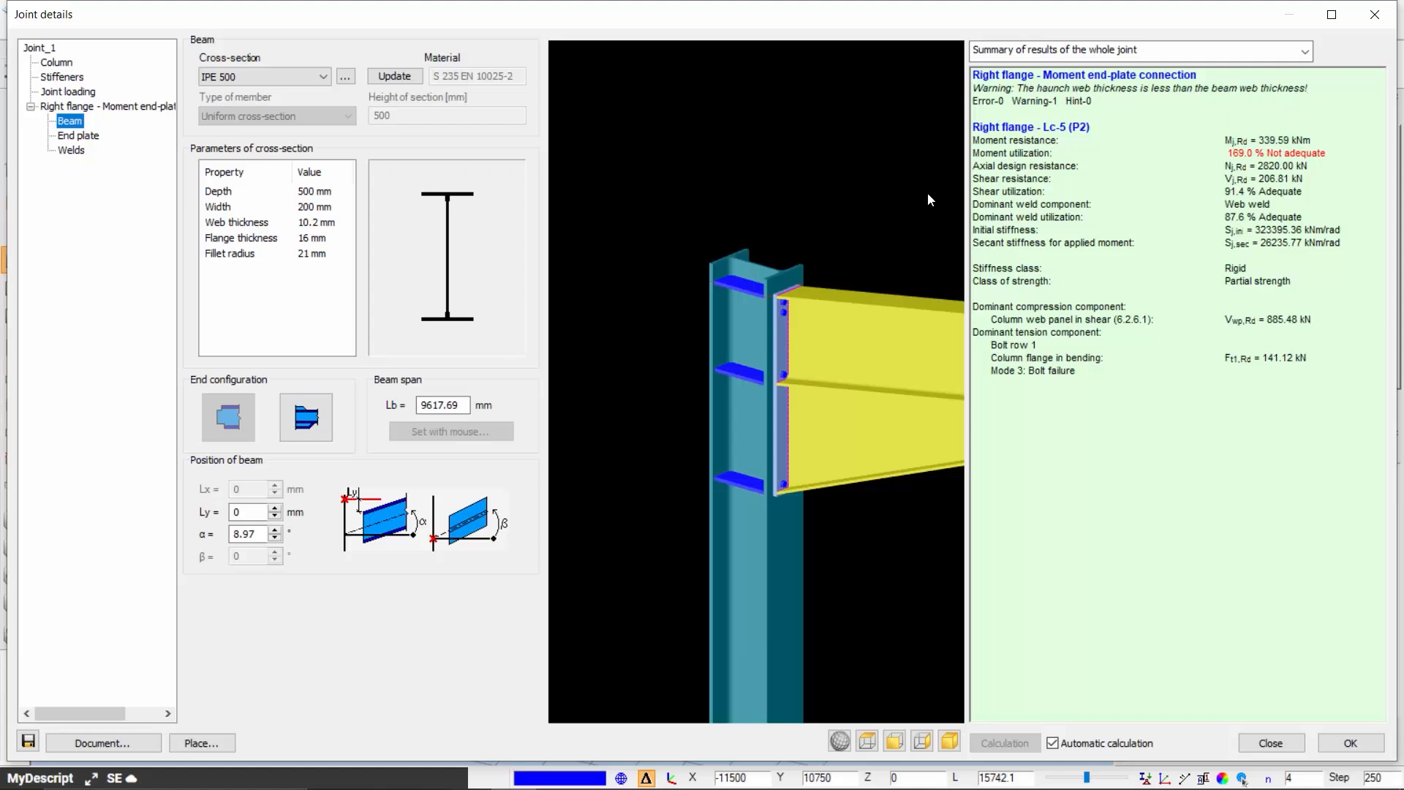
{"action": "left_click", "coordinate": [325, 427]}
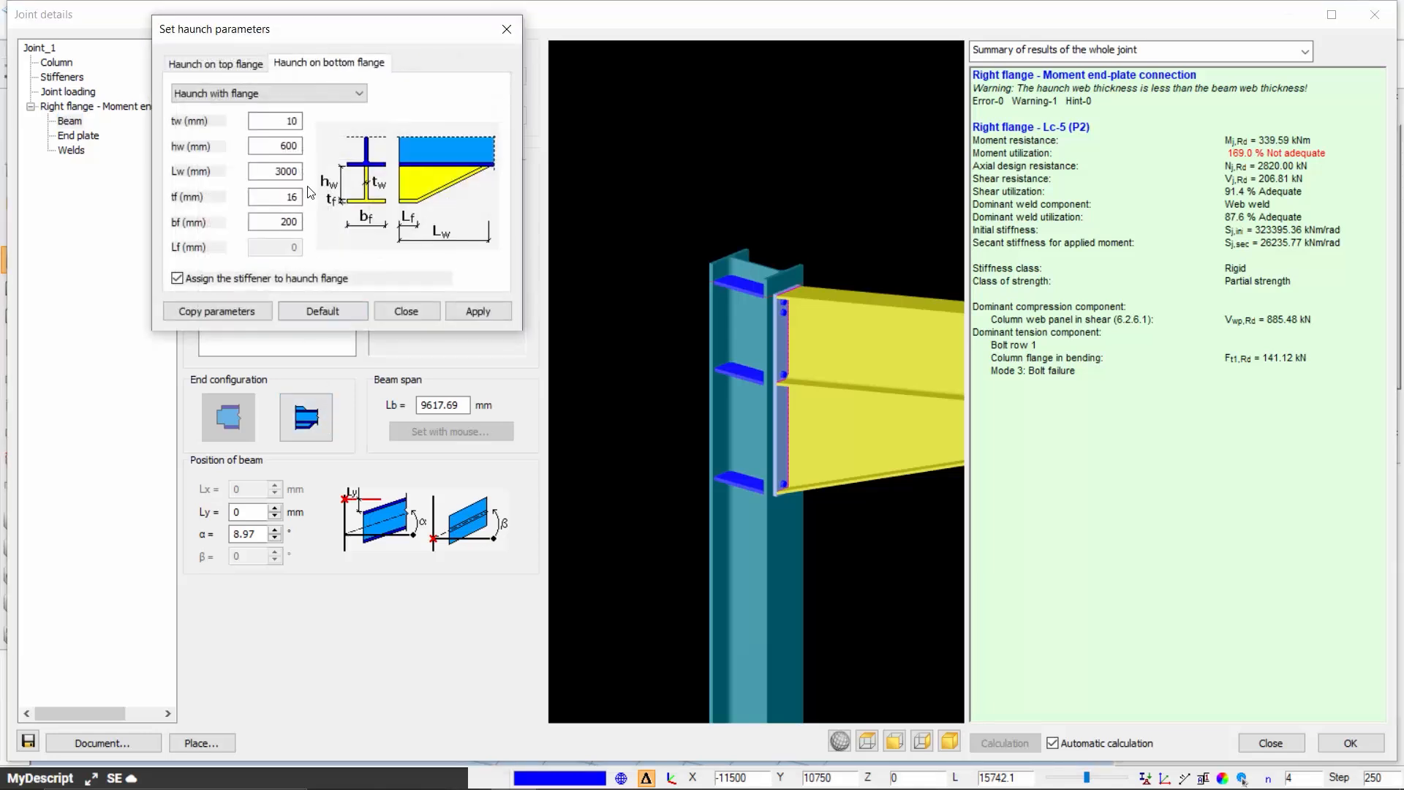
{"action": "left_click_drag", "start_coordinate": [311, 40], "coordinate": [726, 168]}
{"action": "double_click", "coordinate": [696, 246]}
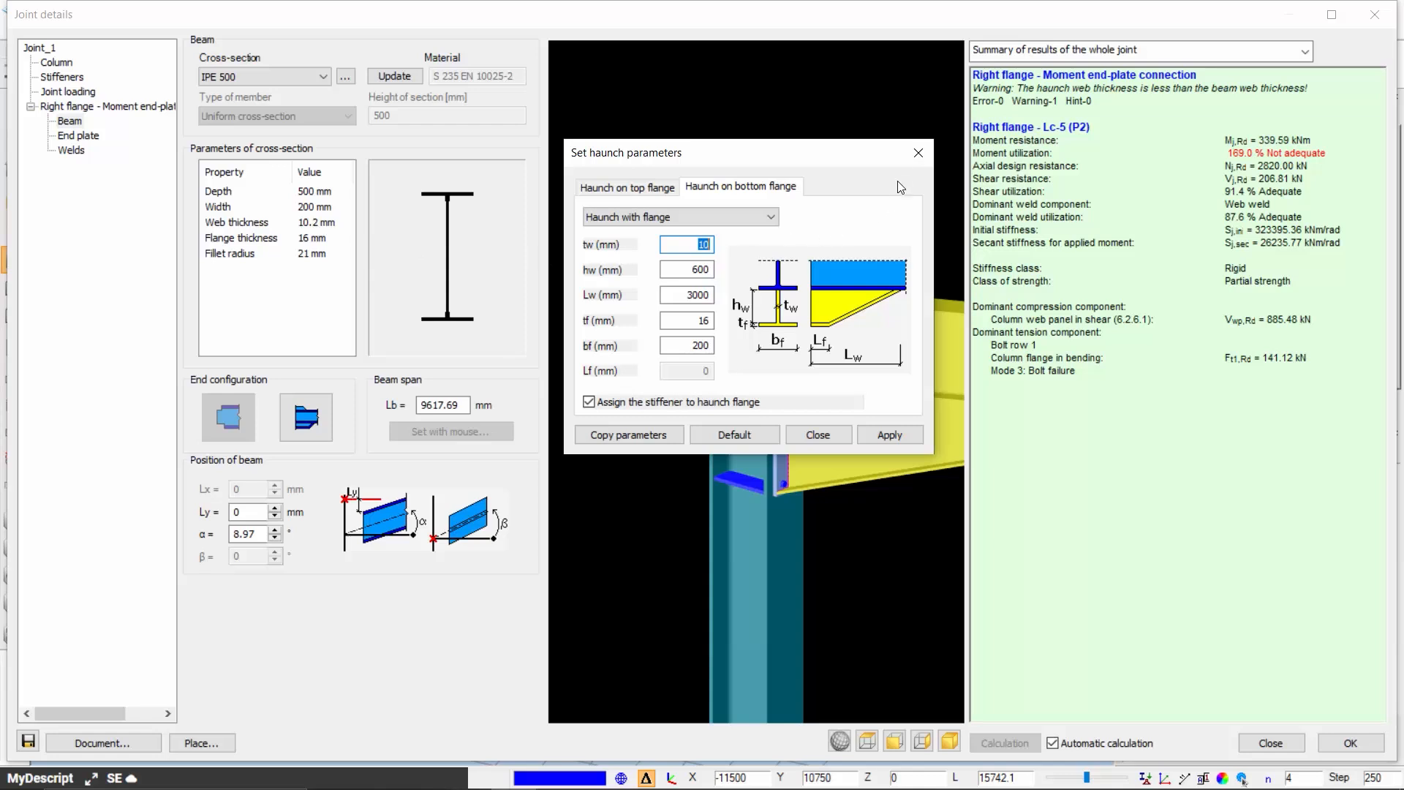
{"action": "left_click", "coordinate": [918, 152]}
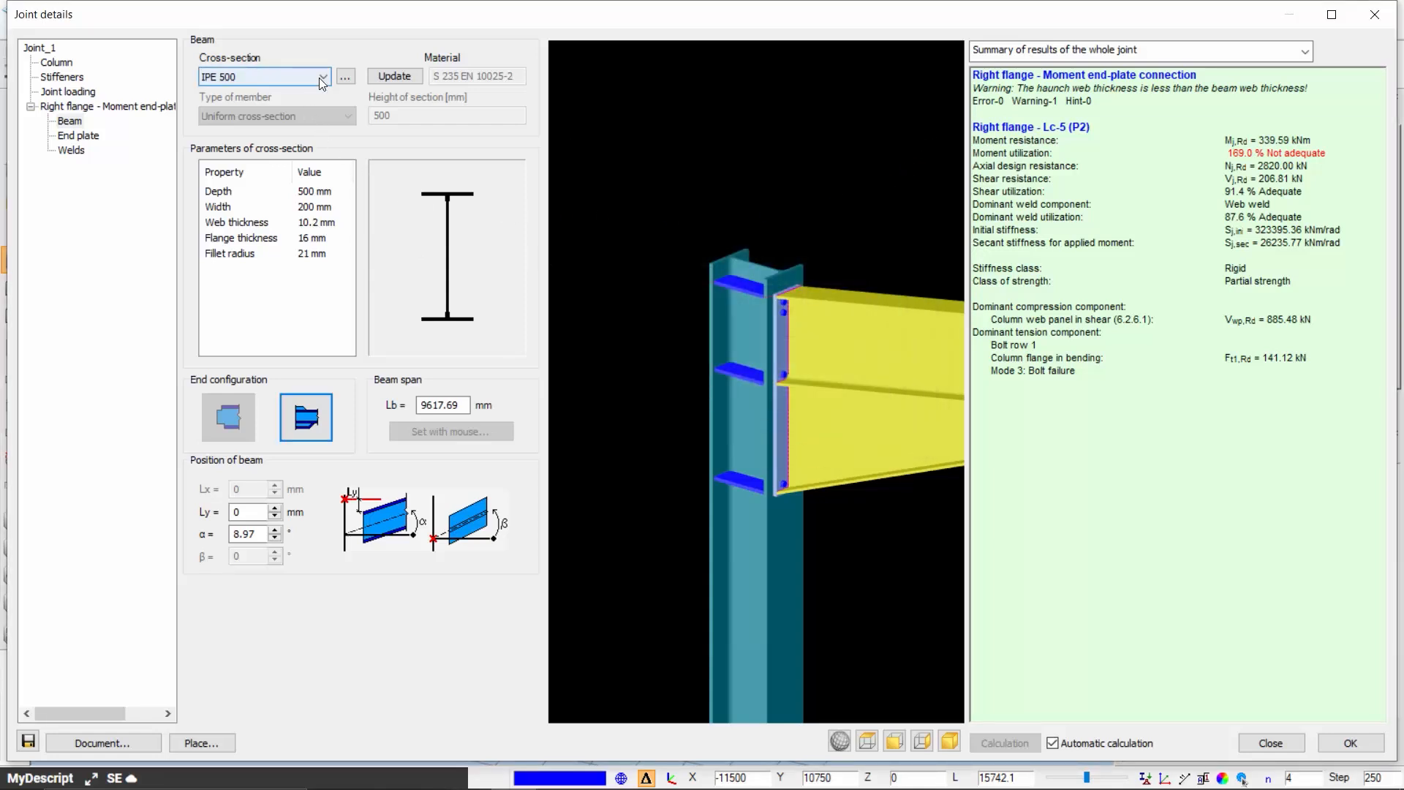
Step: Change the beam cross-section in the joint to IPE 550, save the joint and enlarge the list of model discrepancies
{"action": "left_click", "coordinate": [319, 78]}
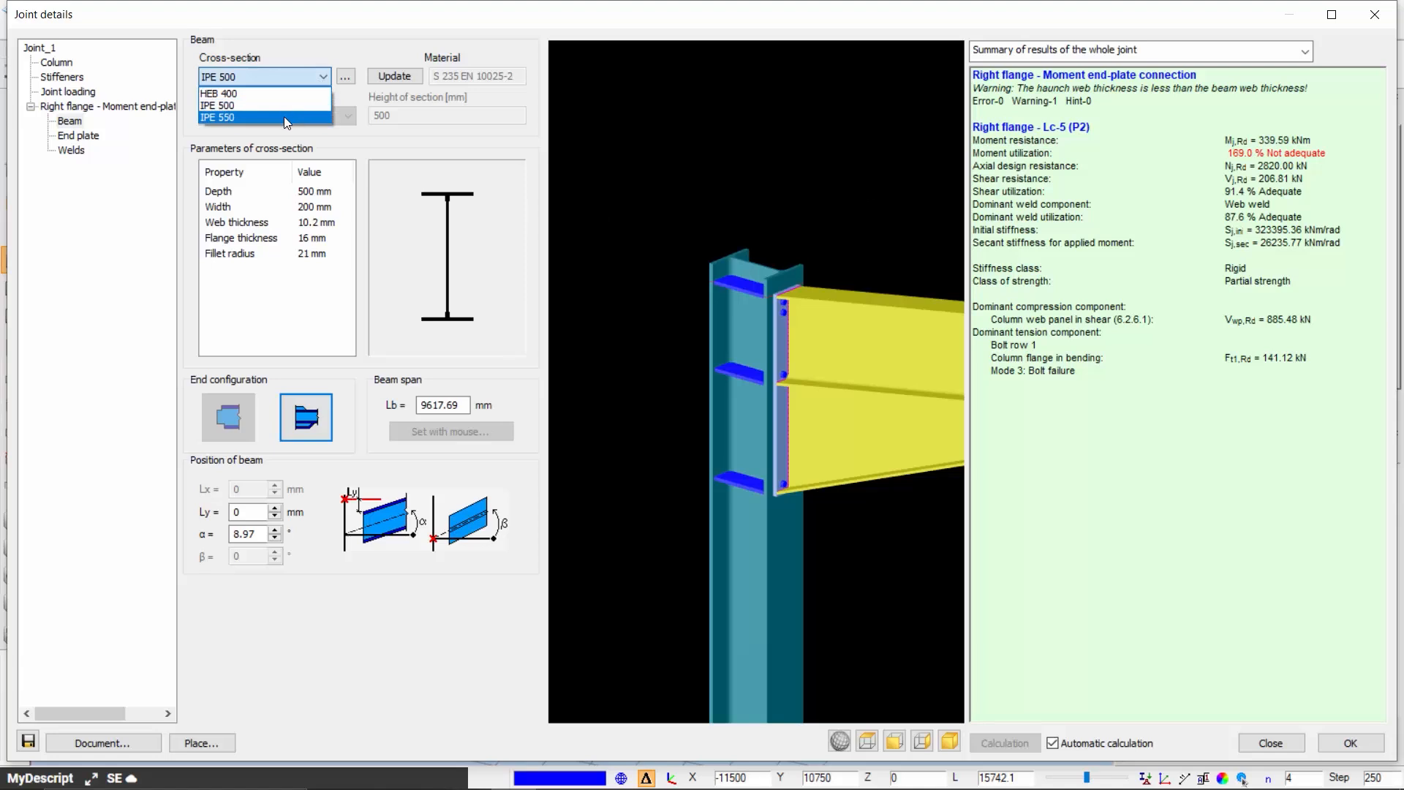
{"action": "left_click", "coordinate": [286, 117]}
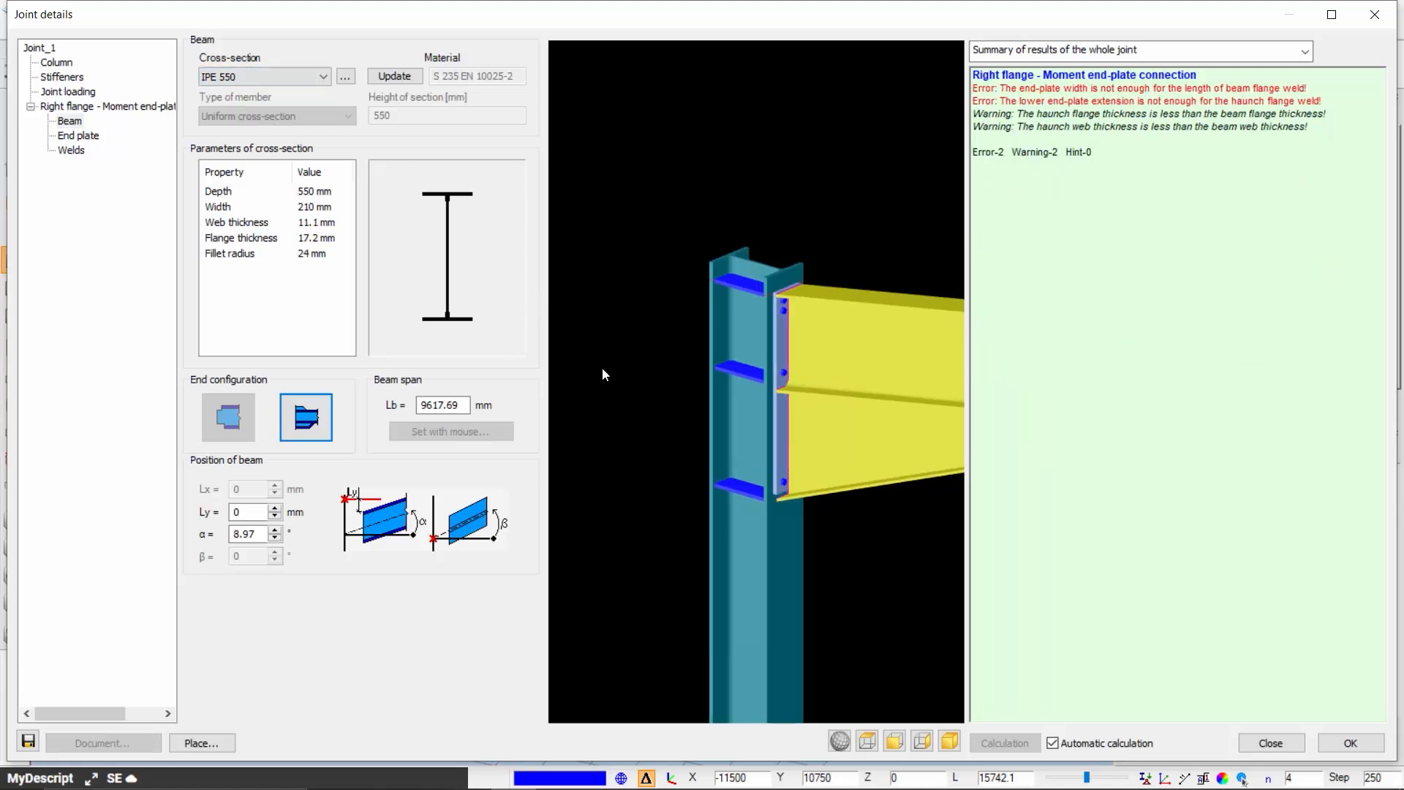
{"action": "left_click", "coordinate": [1349, 744]}
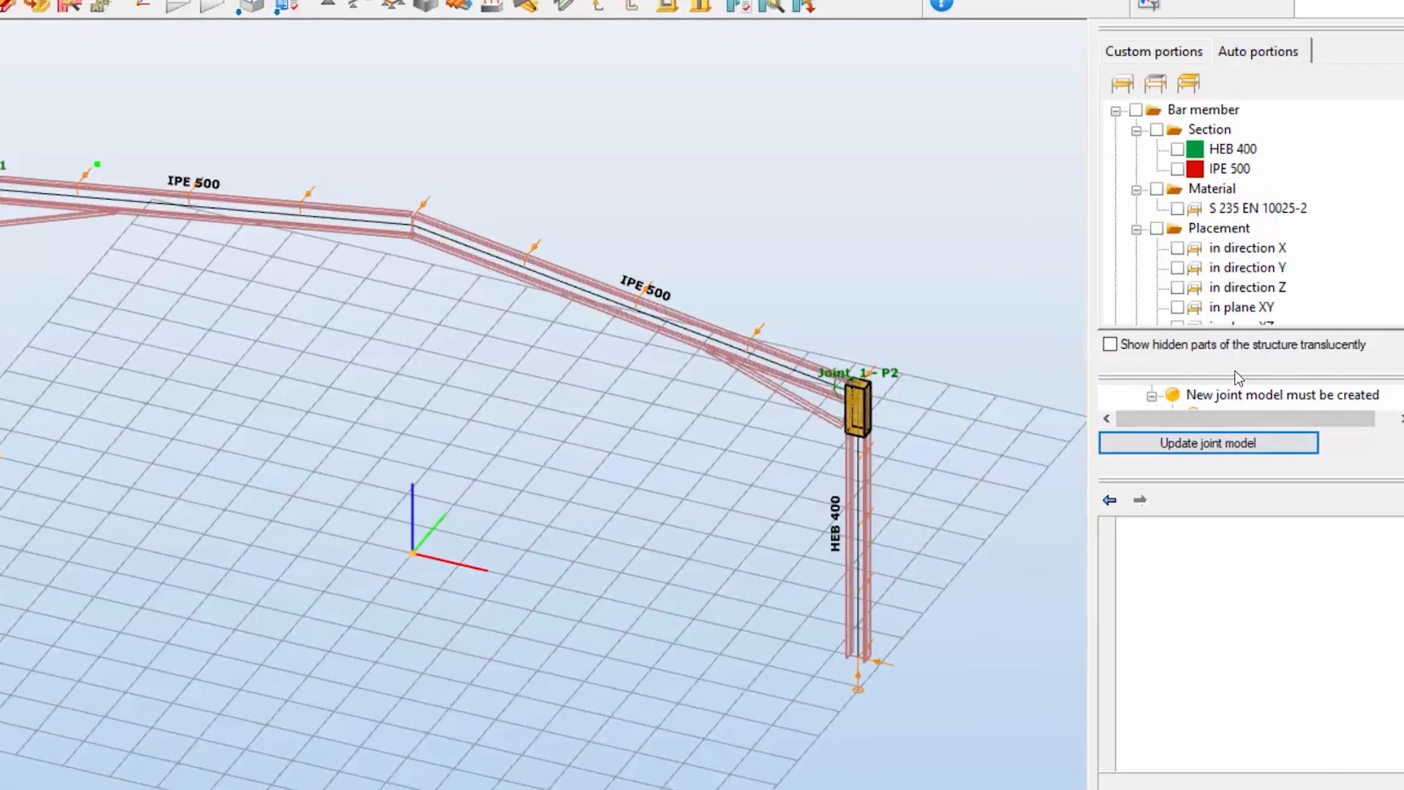
{"action": "left_click_drag", "start_coordinate": [1234, 333], "coordinate": [1234, 313]}
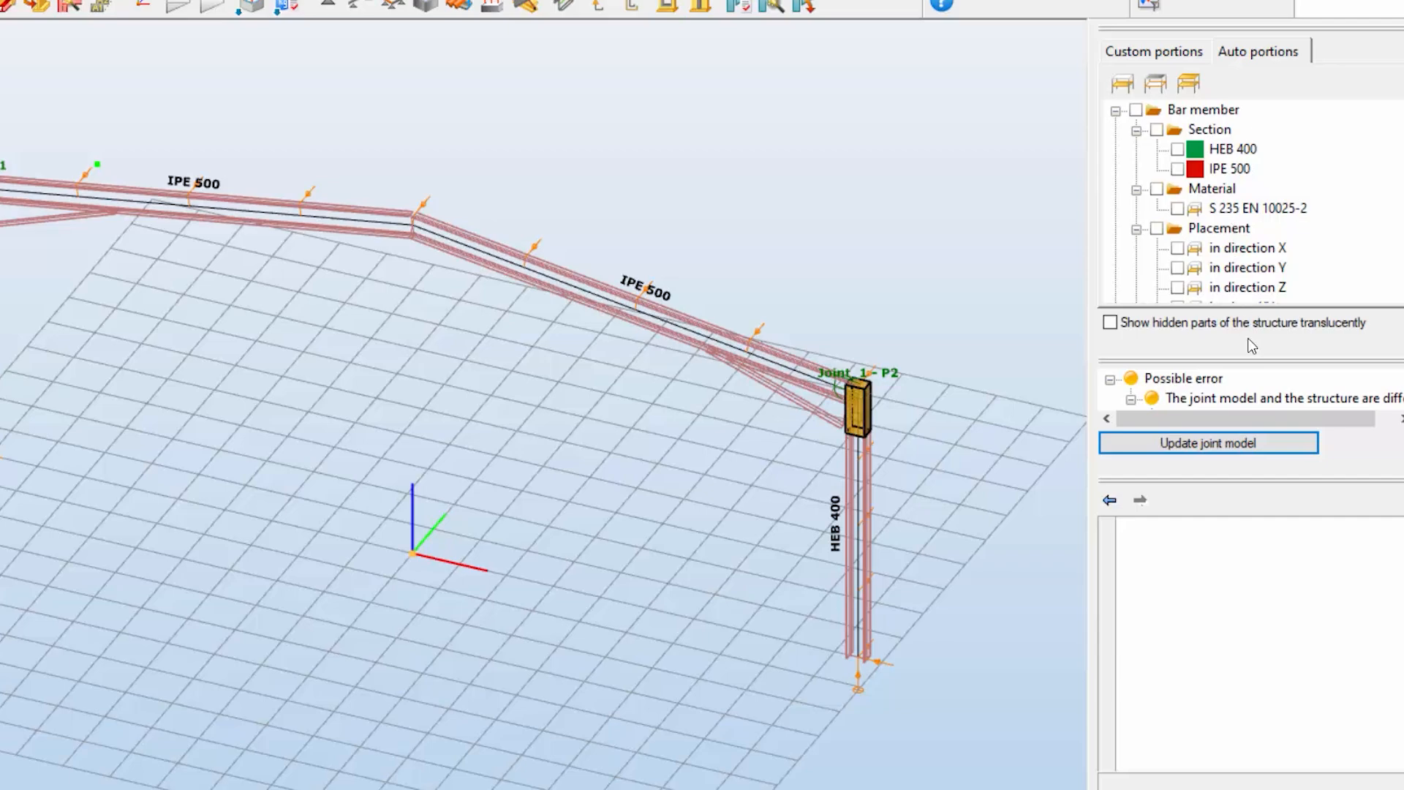
{"action": "left_click_drag", "start_coordinate": [1257, 468], "coordinate": [1258, 587]}
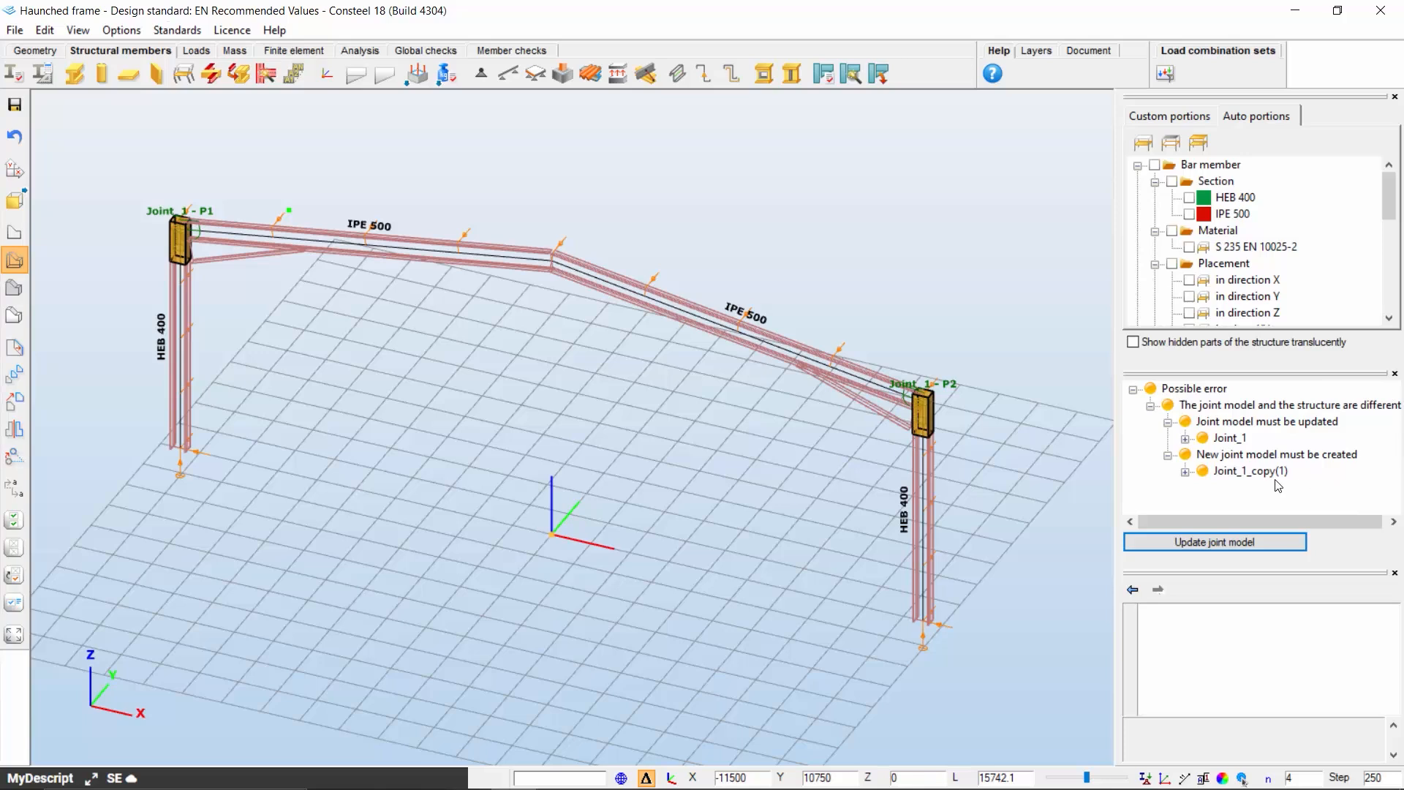
Step: Select the rafter beside the P2 joint and view the sections available for it
{"action": "left_click", "coordinate": [778, 354]}
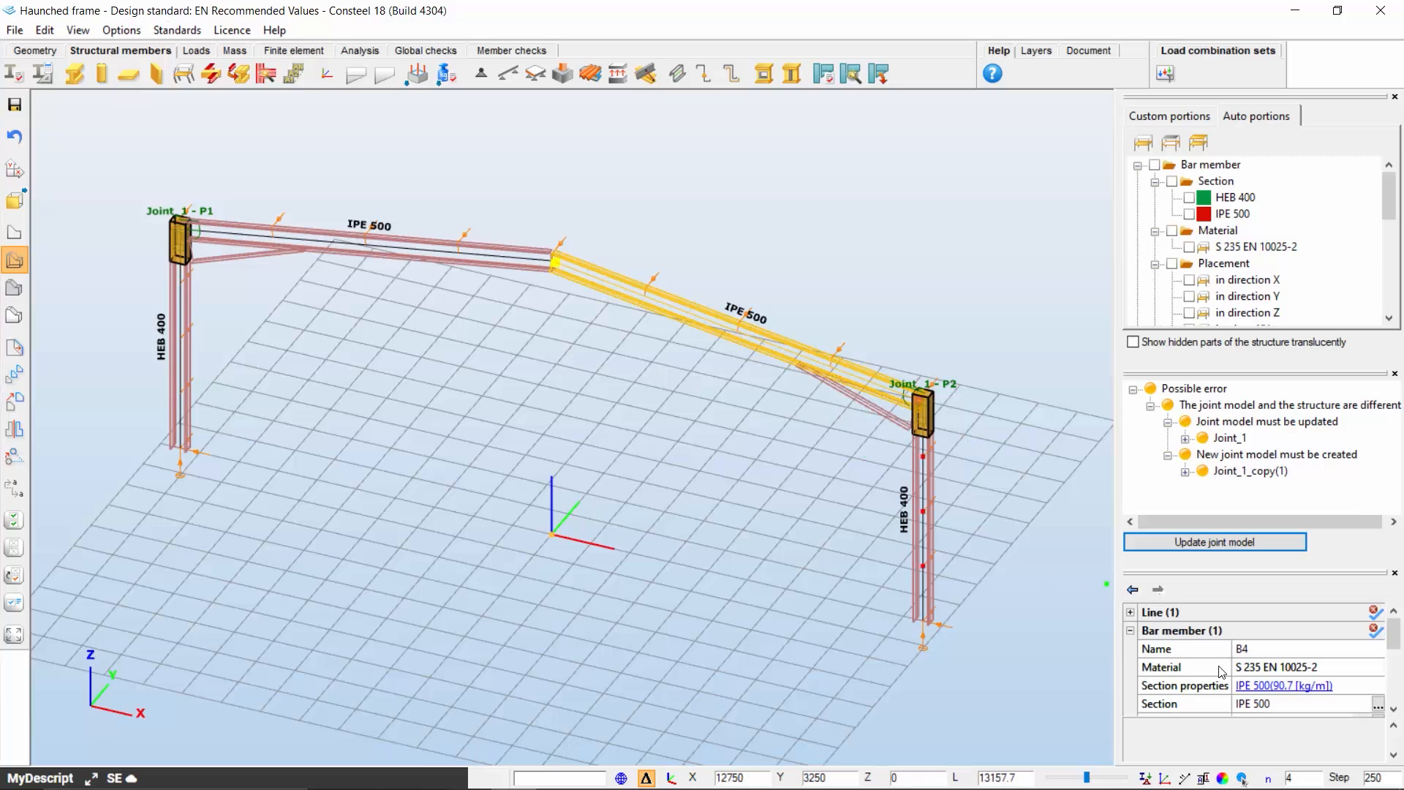
{"action": "left_click", "coordinate": [1288, 706]}
{"action": "left_click", "coordinate": [1361, 704]}
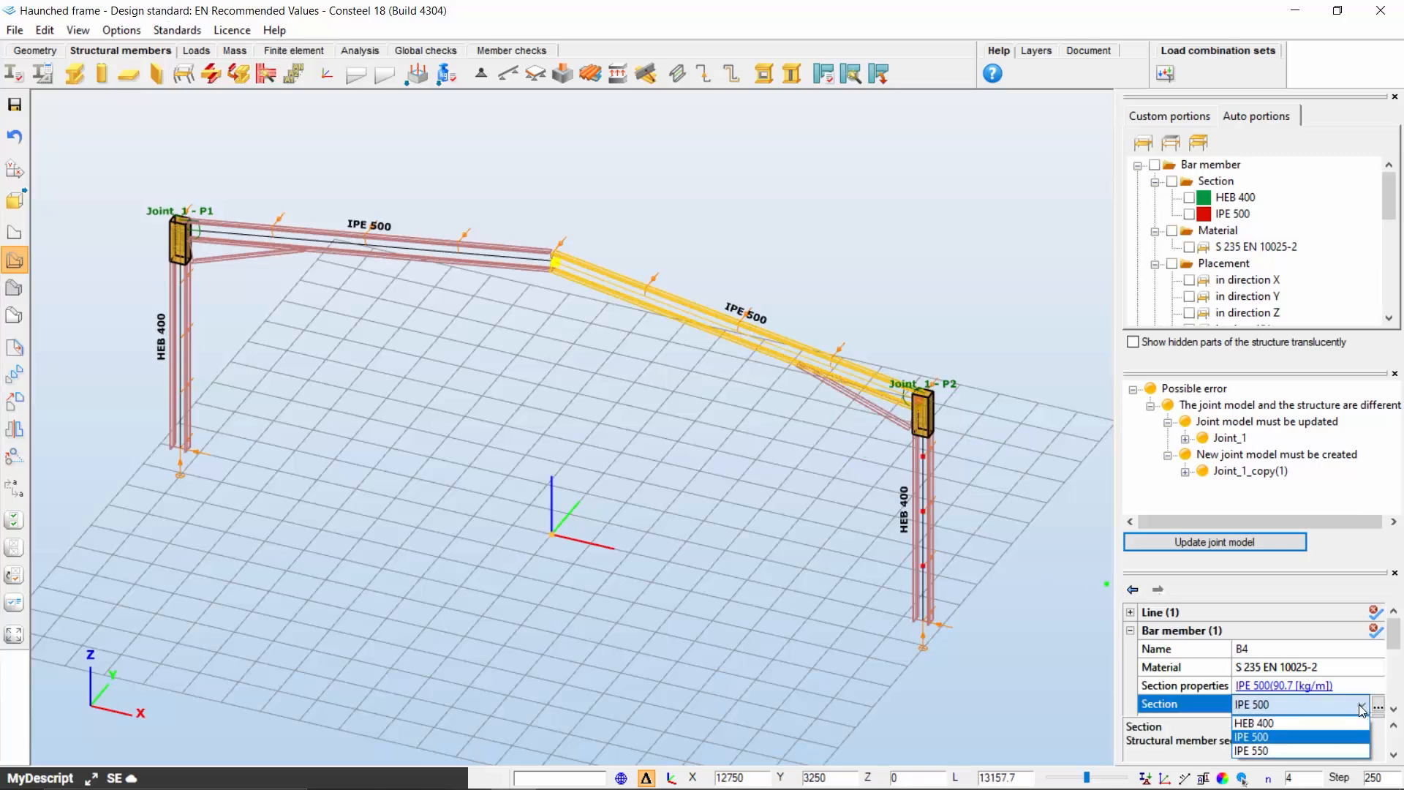
{"action": "left_click", "coordinate": [1020, 568]}
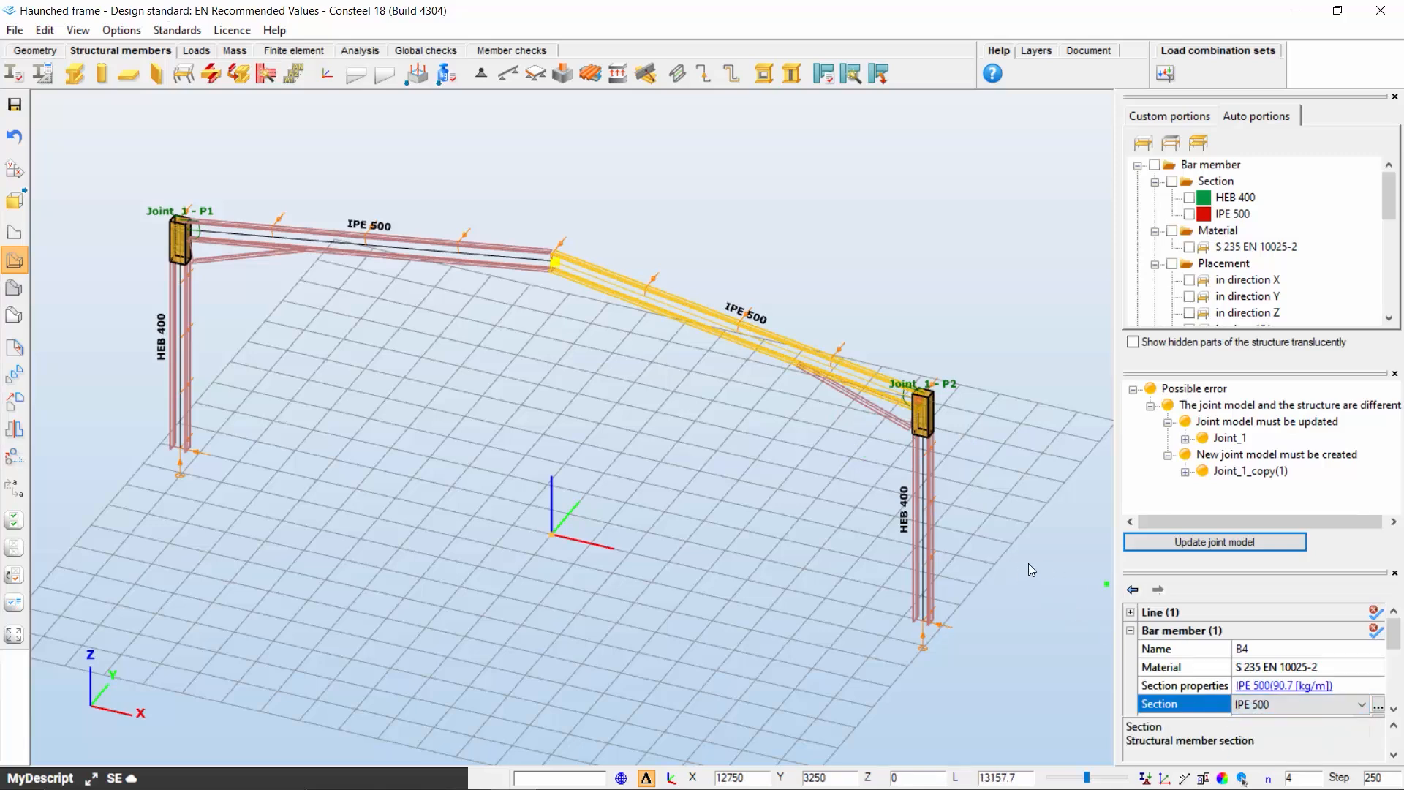
Step: Update the Joint_1 model to match the structure
{"action": "left_click", "coordinate": [1231, 439]}
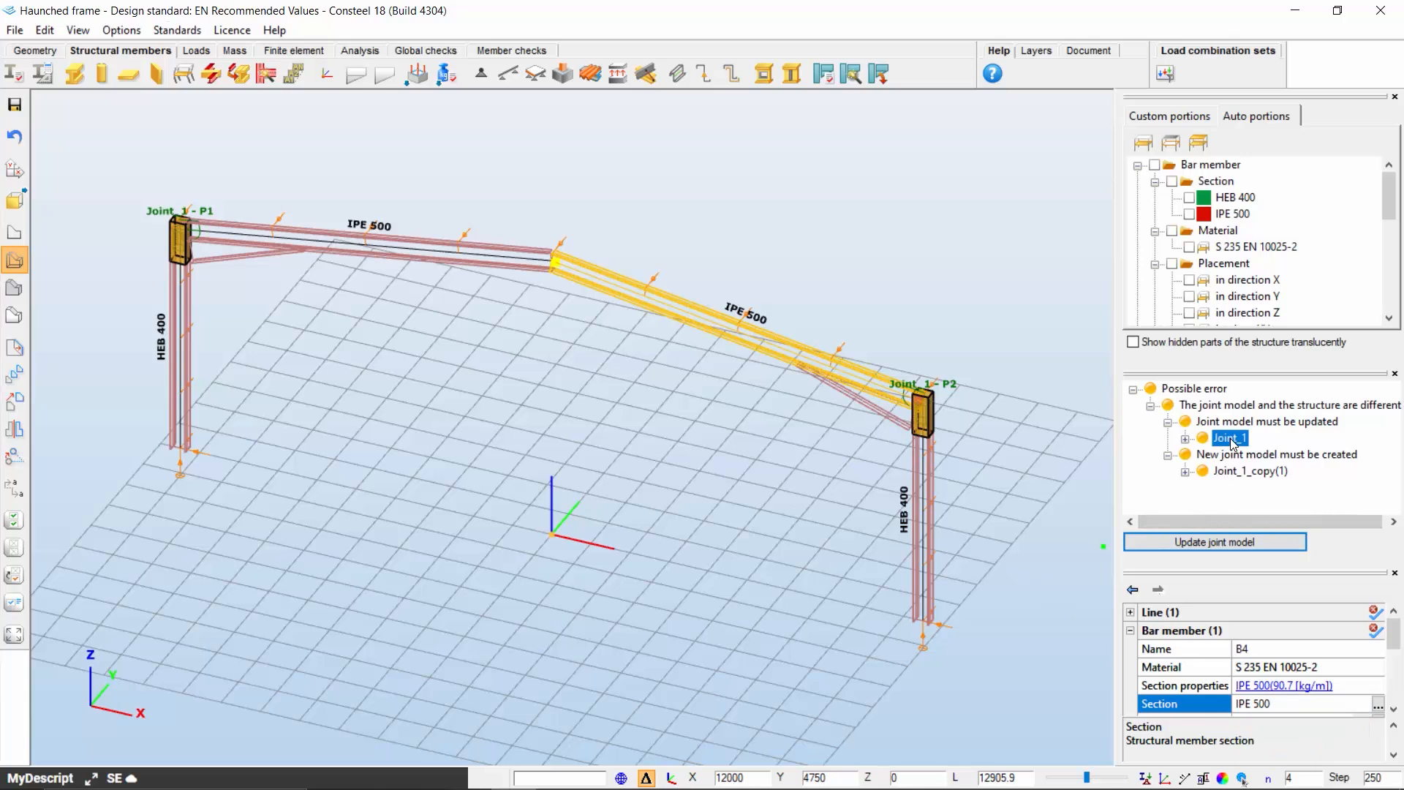
{"action": "left_click", "coordinate": [1235, 541]}
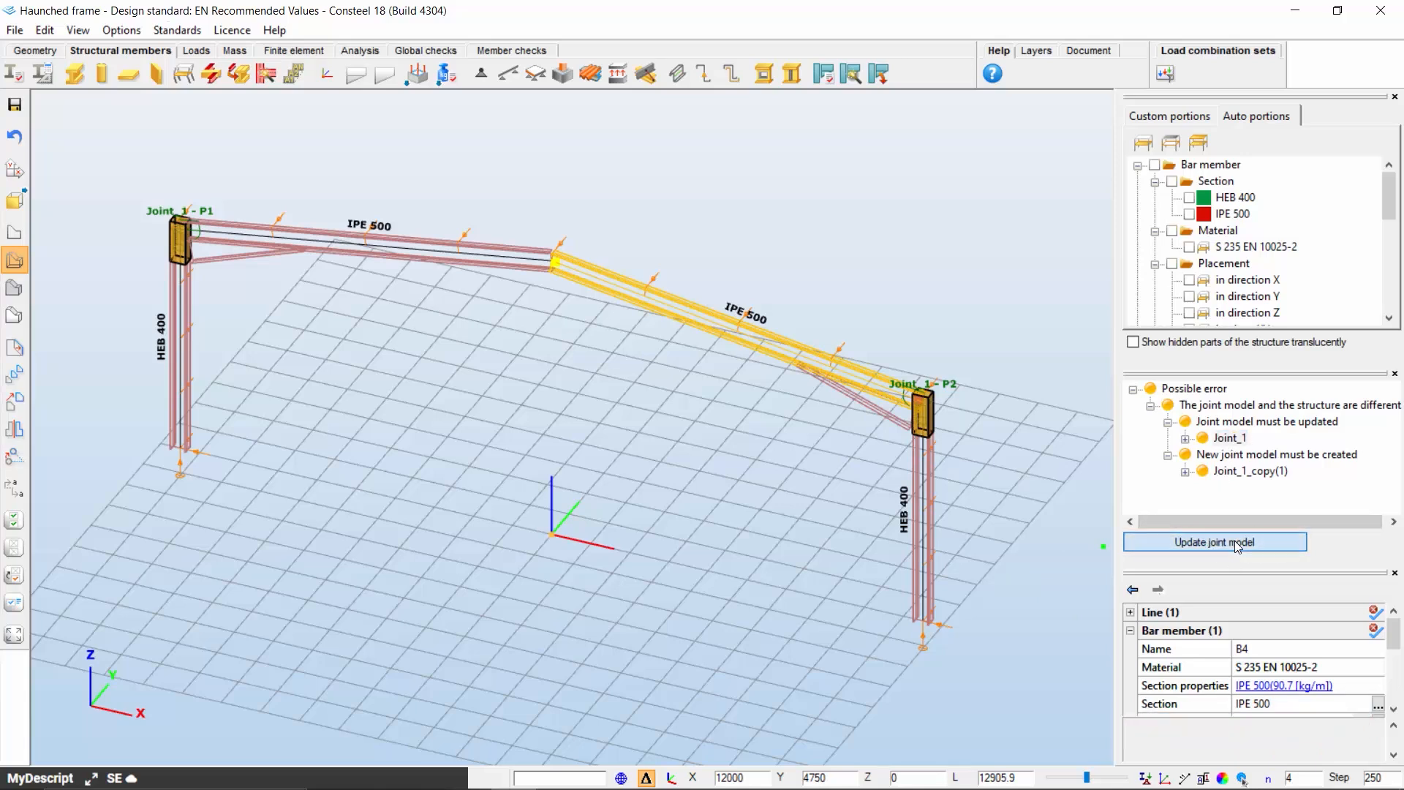
{"action": "left_click", "coordinate": [1033, 486]}
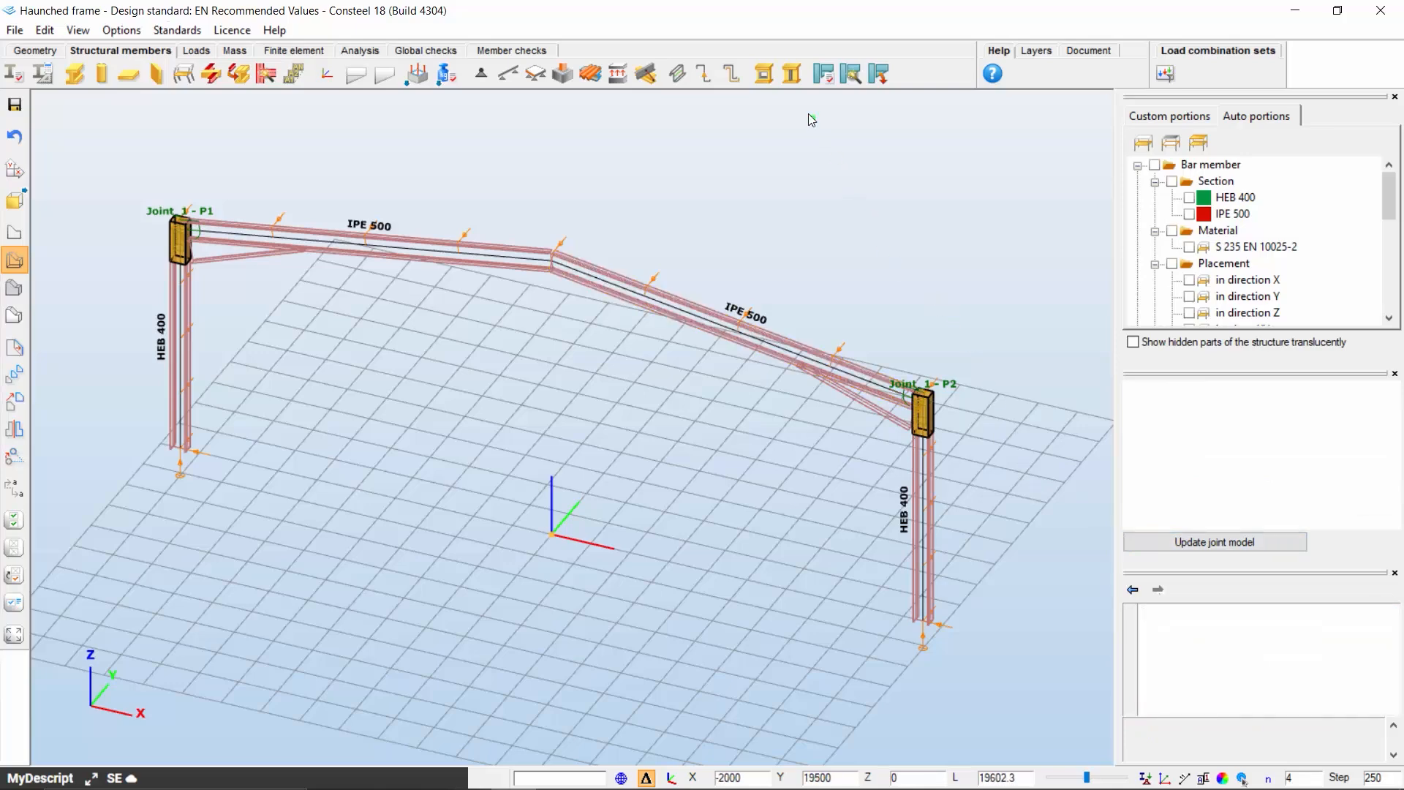
Step: Reopen Joint_1 for editing and set its end-plate thickness to 25 mm
{"action": "left_click", "coordinate": [824, 73]}
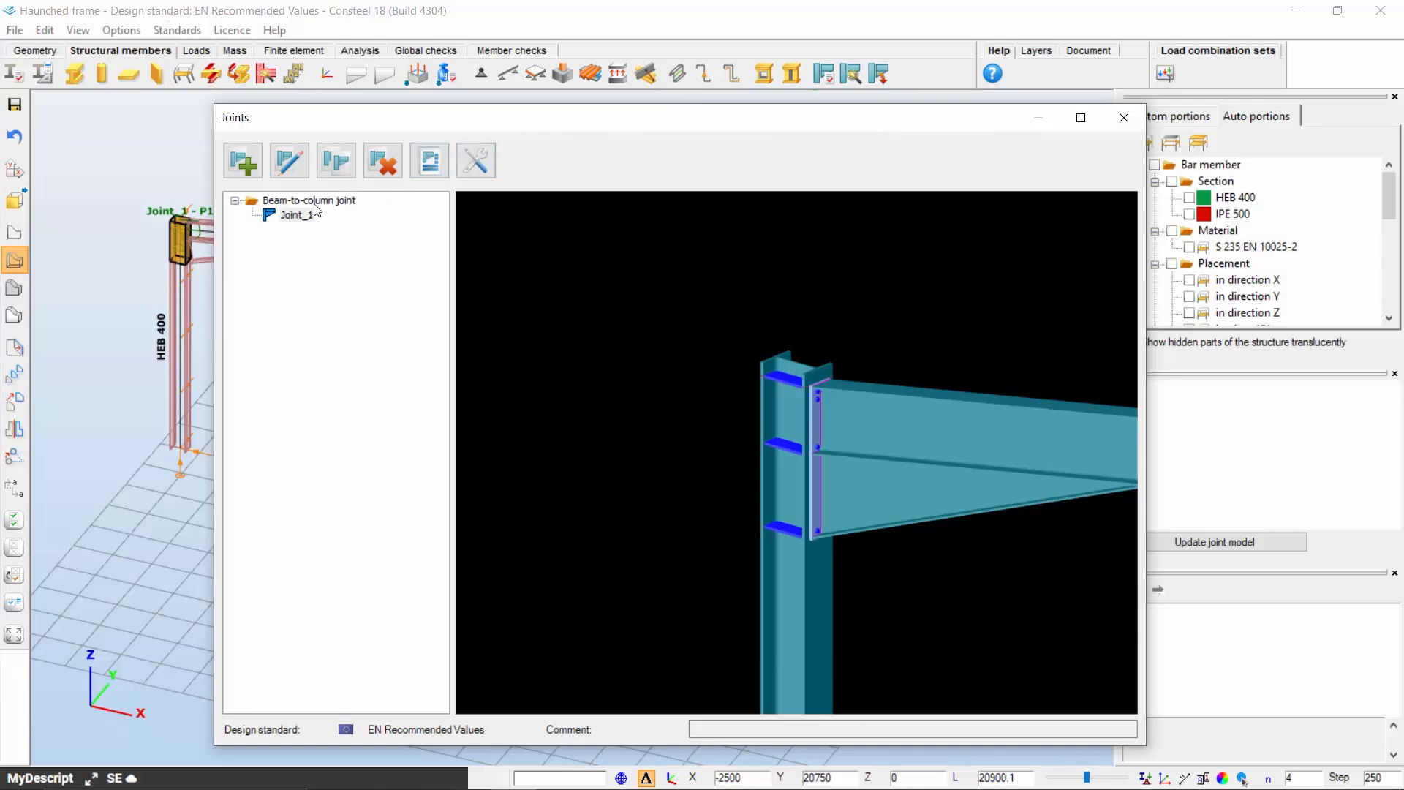
{"action": "double_click", "coordinate": [300, 218]}
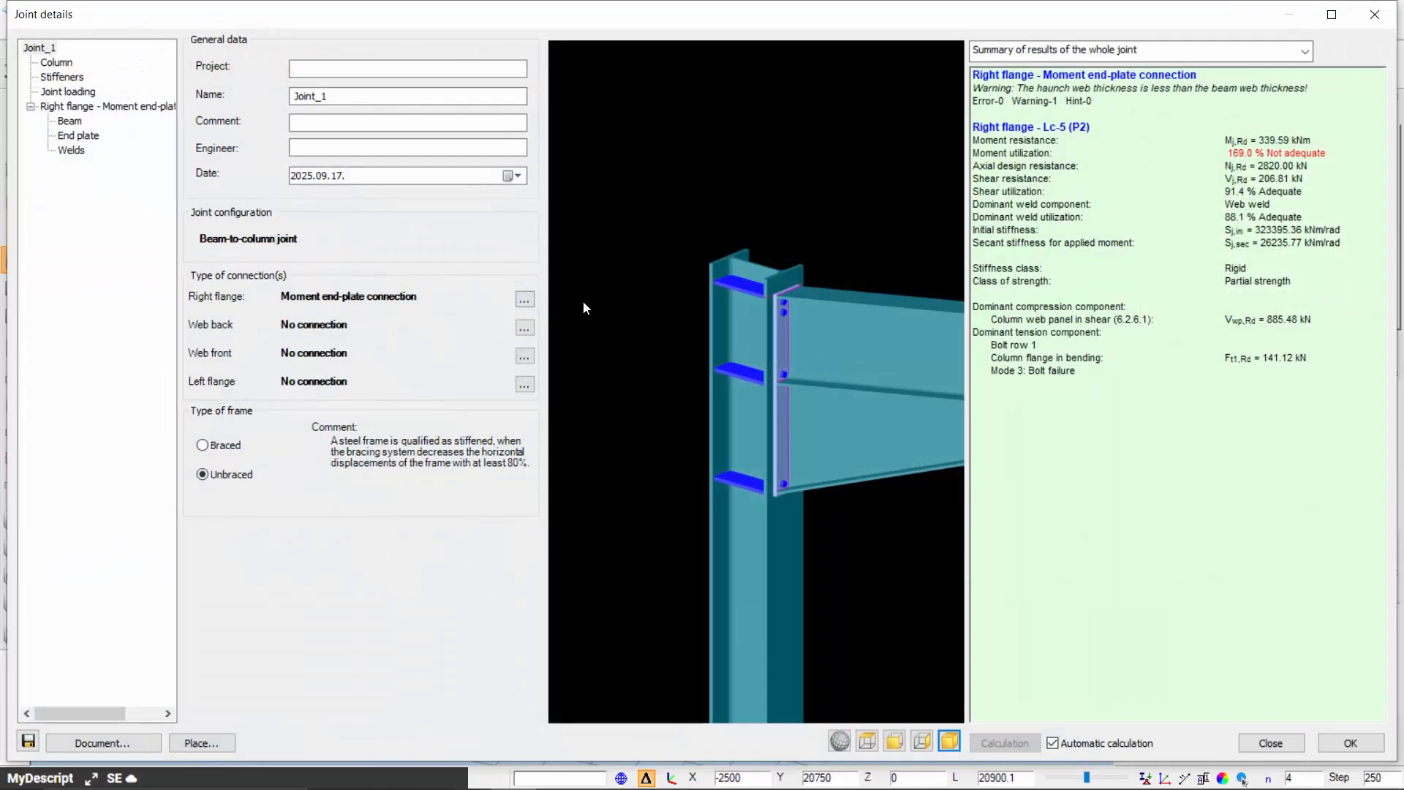
{"action": "left_click", "coordinate": [77, 137]}
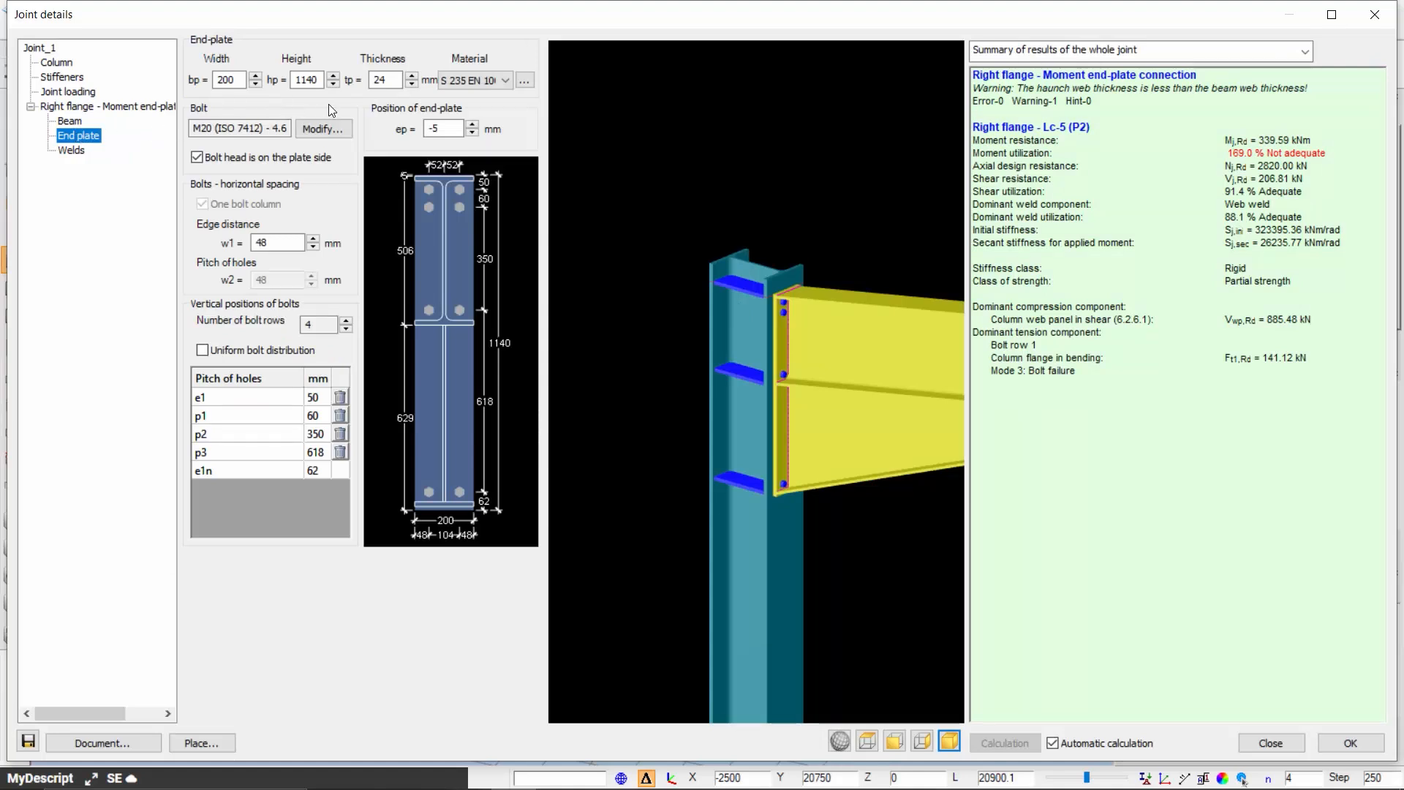
{"action": "left_click", "coordinate": [411, 75]}
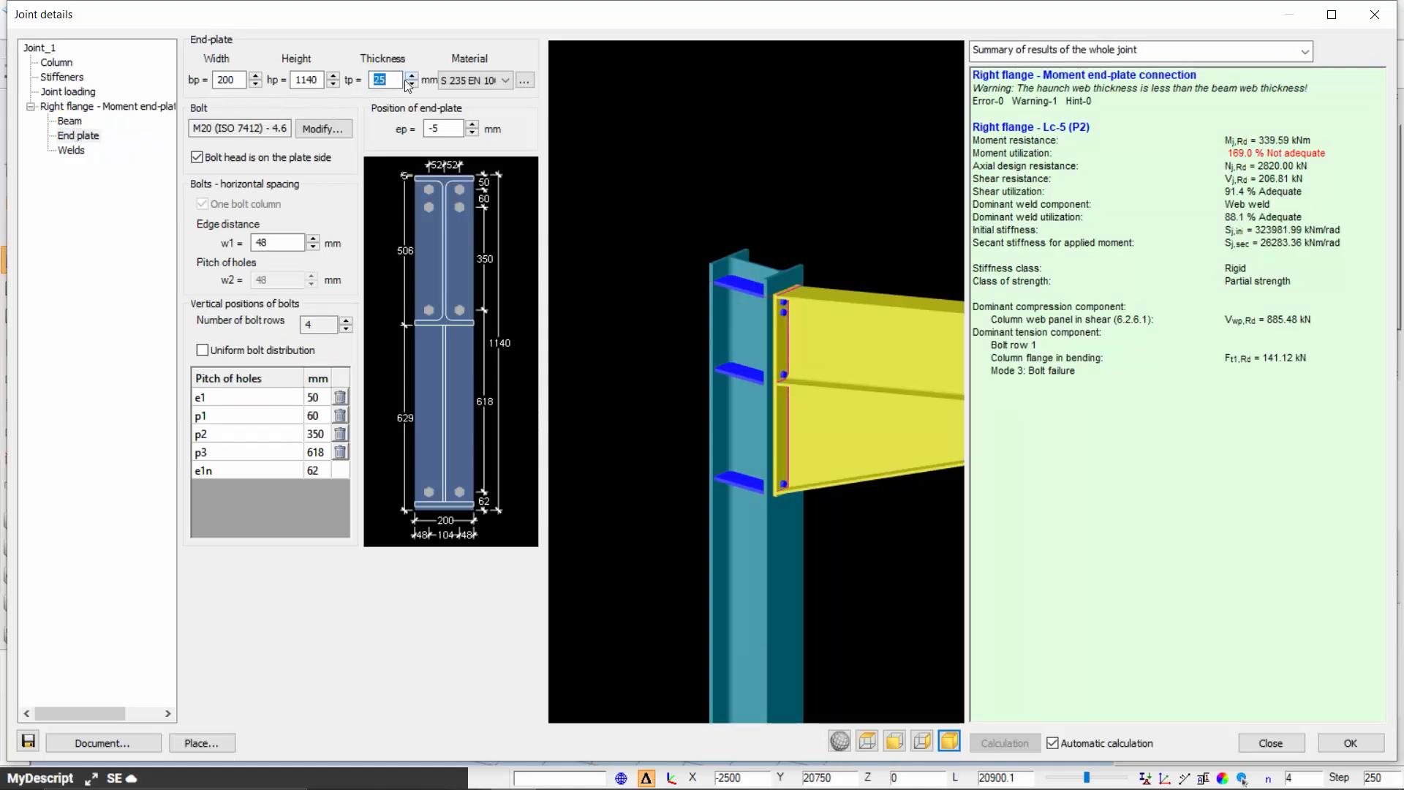
Step: Change the end-plate bolts to standard EN 14399-3, size M24 and material grade 8.8, and check the nut and washer properties
{"action": "left_click", "coordinate": [328, 132]}
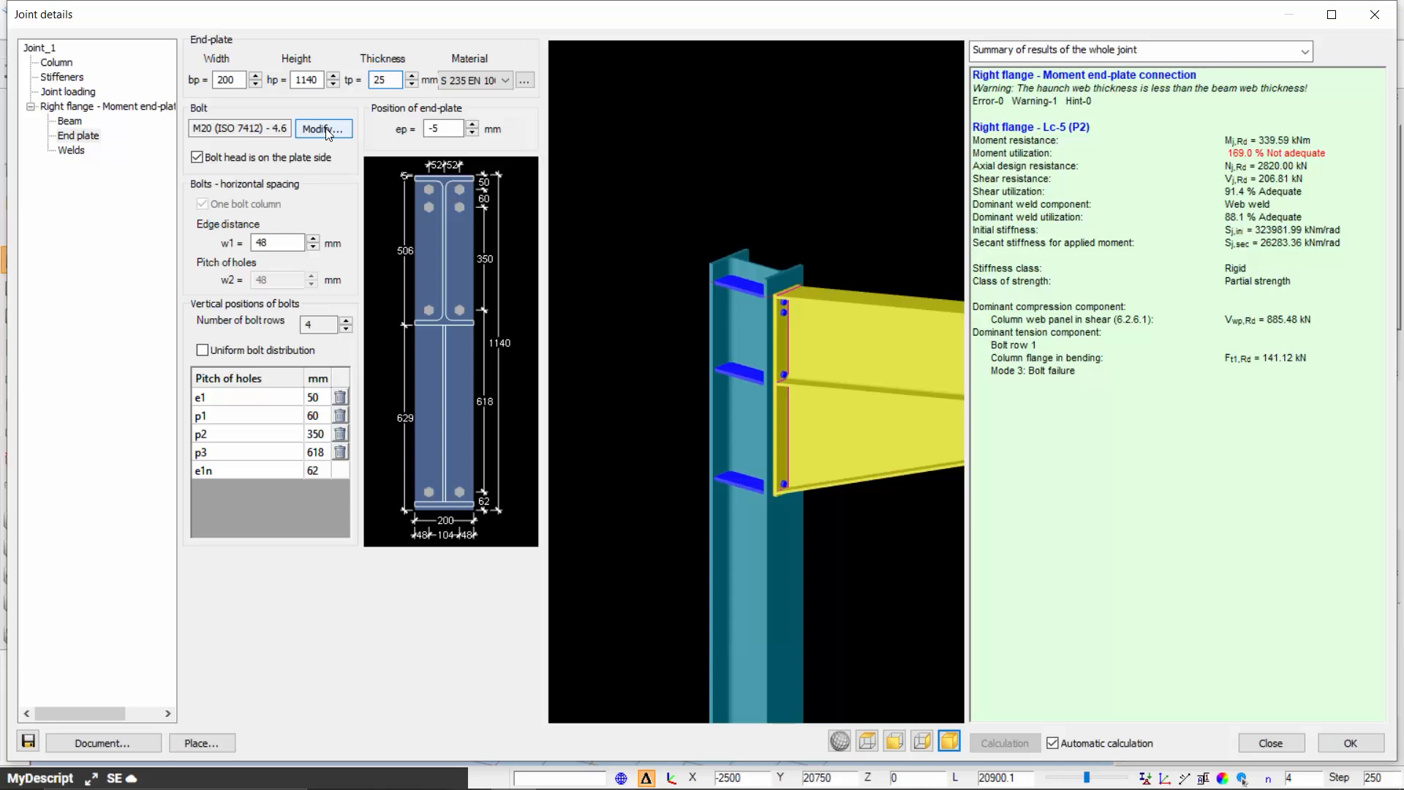
{"action": "left_click_drag", "start_coordinate": [241, 322], "coordinate": [693, 228]}
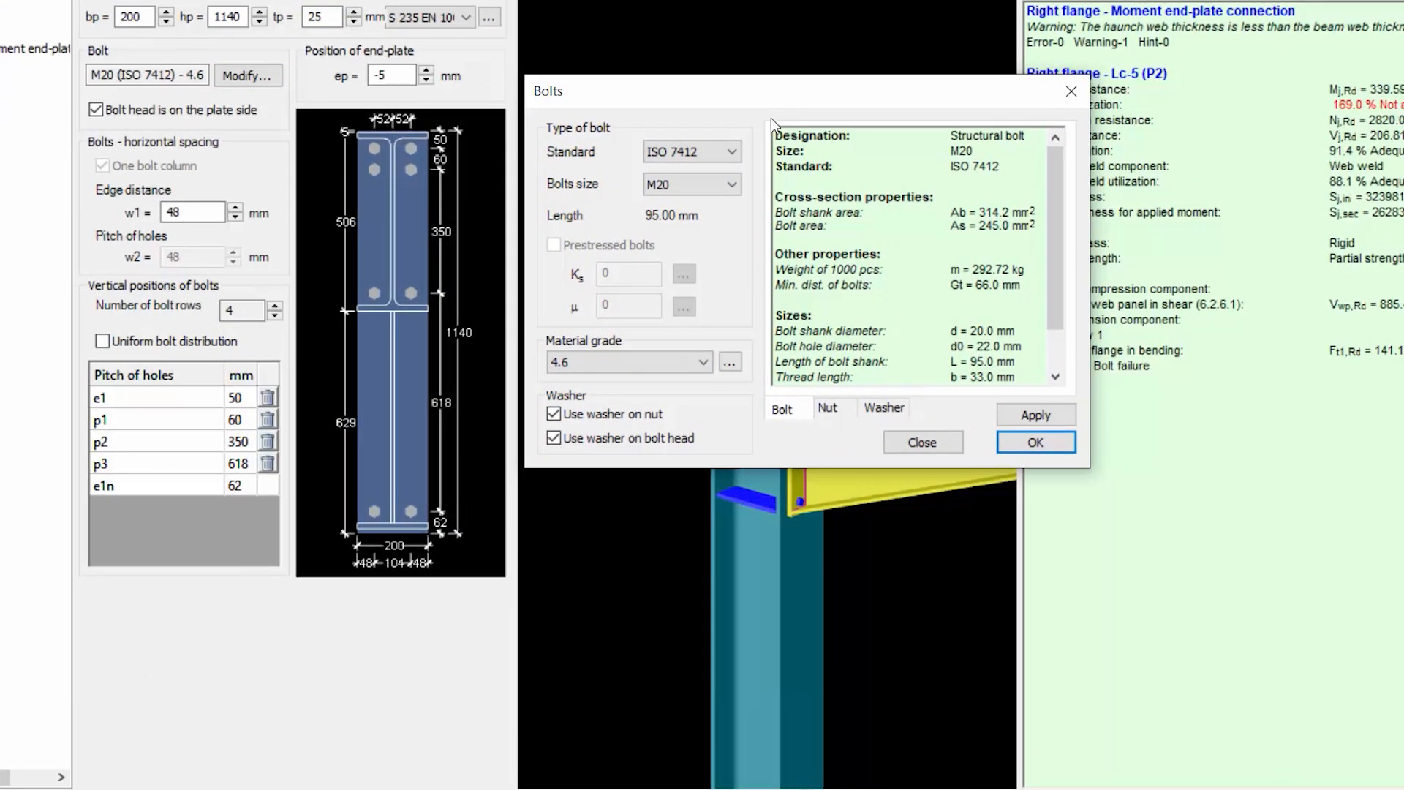
{"action": "left_click", "coordinate": [718, 152]}
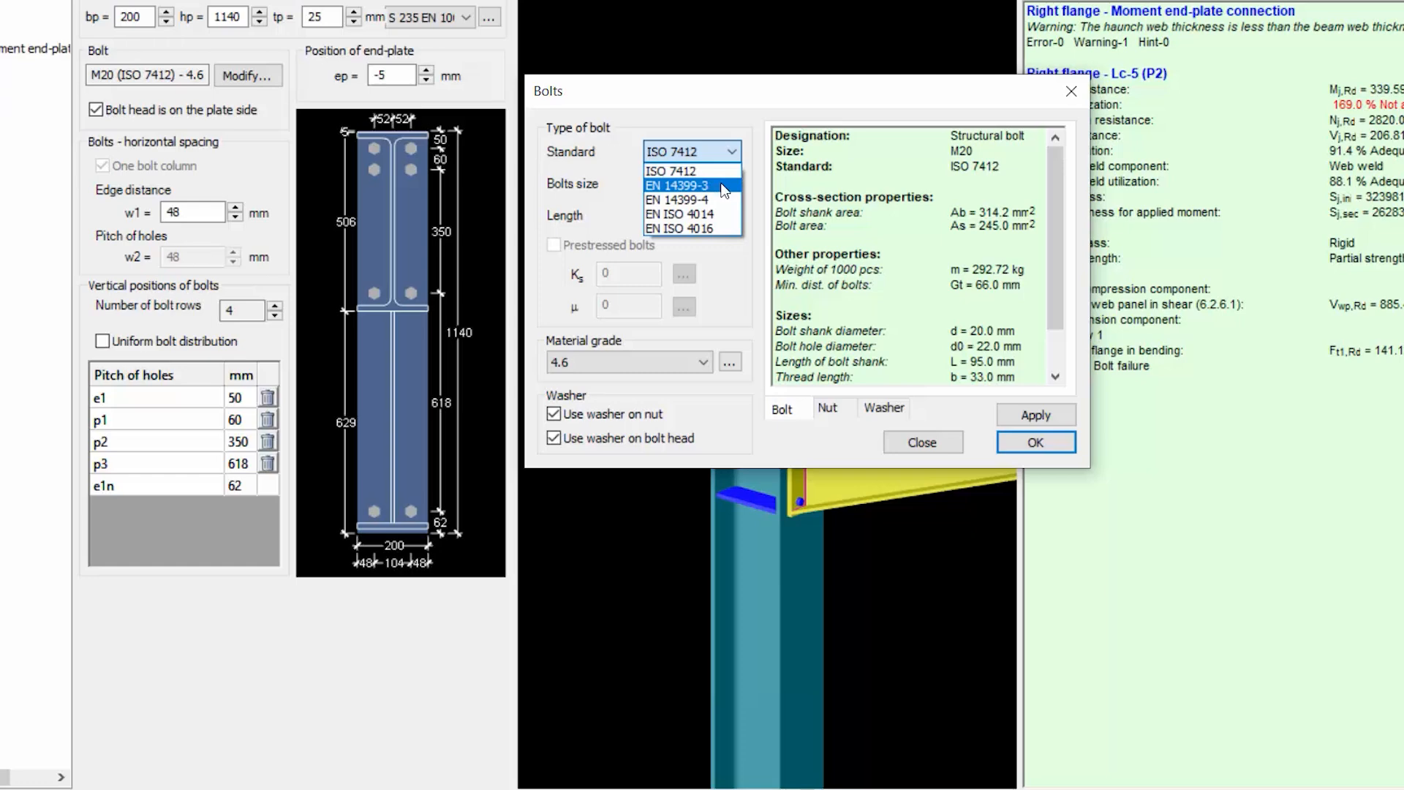
{"action": "left_click", "coordinate": [724, 186]}
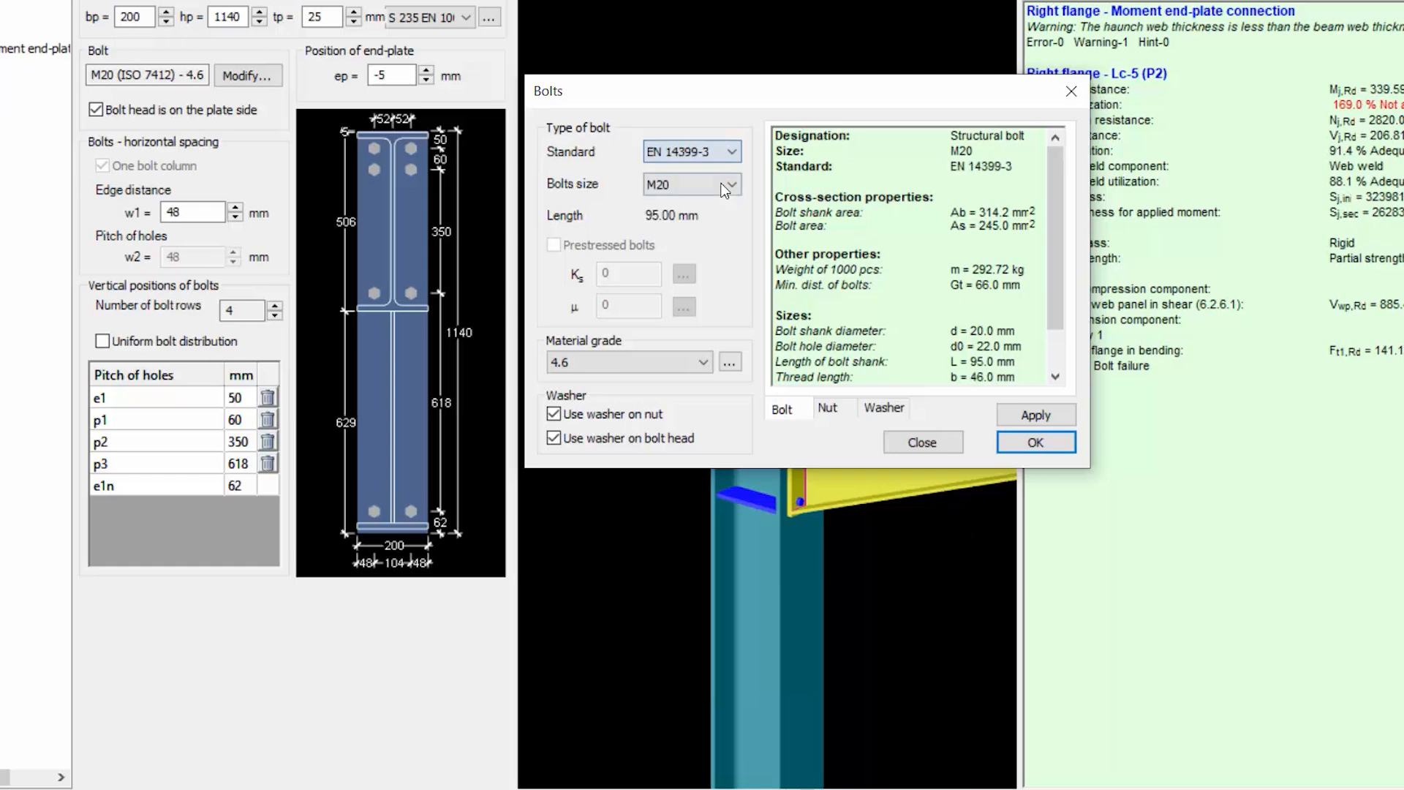
{"action": "left_click", "coordinate": [734, 188]}
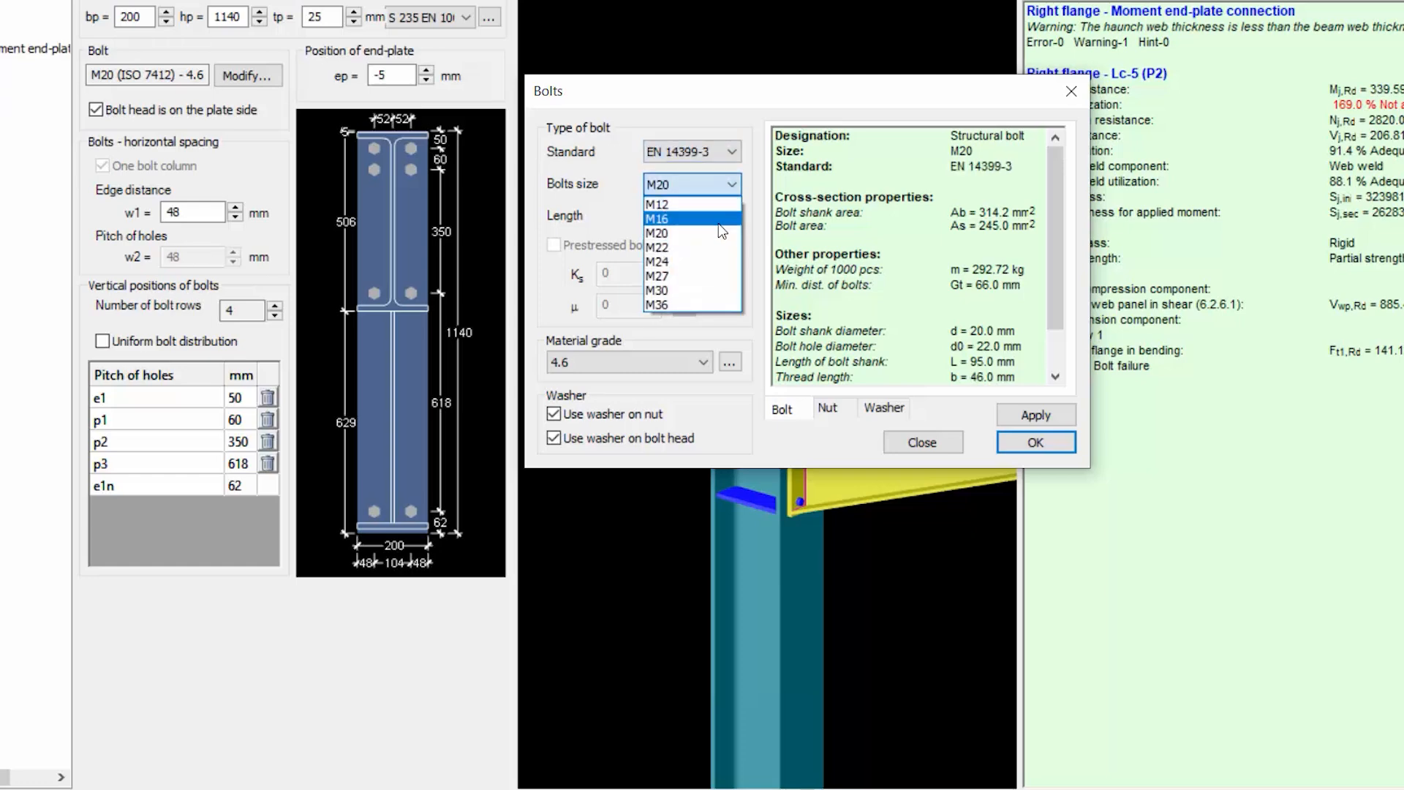
{"action": "left_click", "coordinate": [692, 261]}
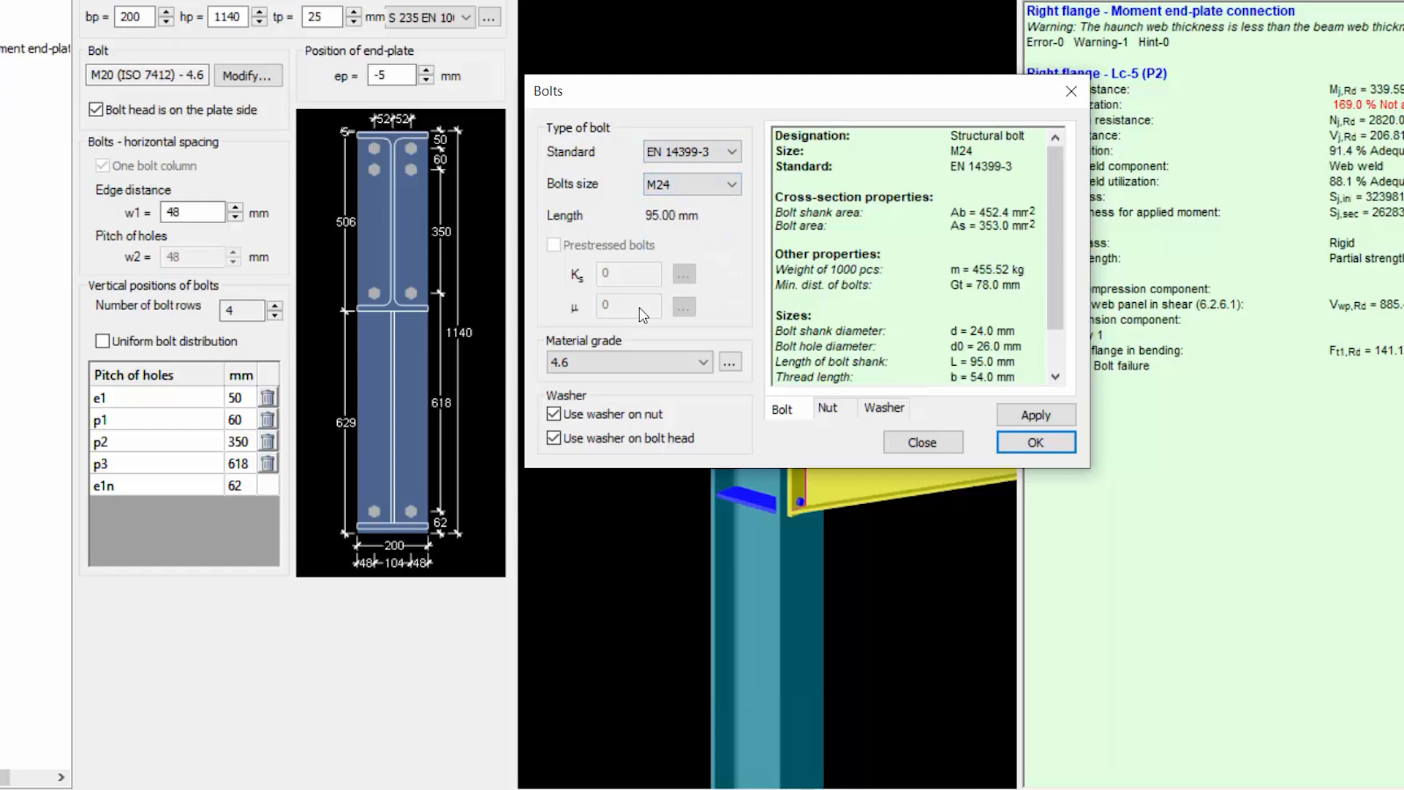
{"action": "left_click", "coordinate": [628, 362]}
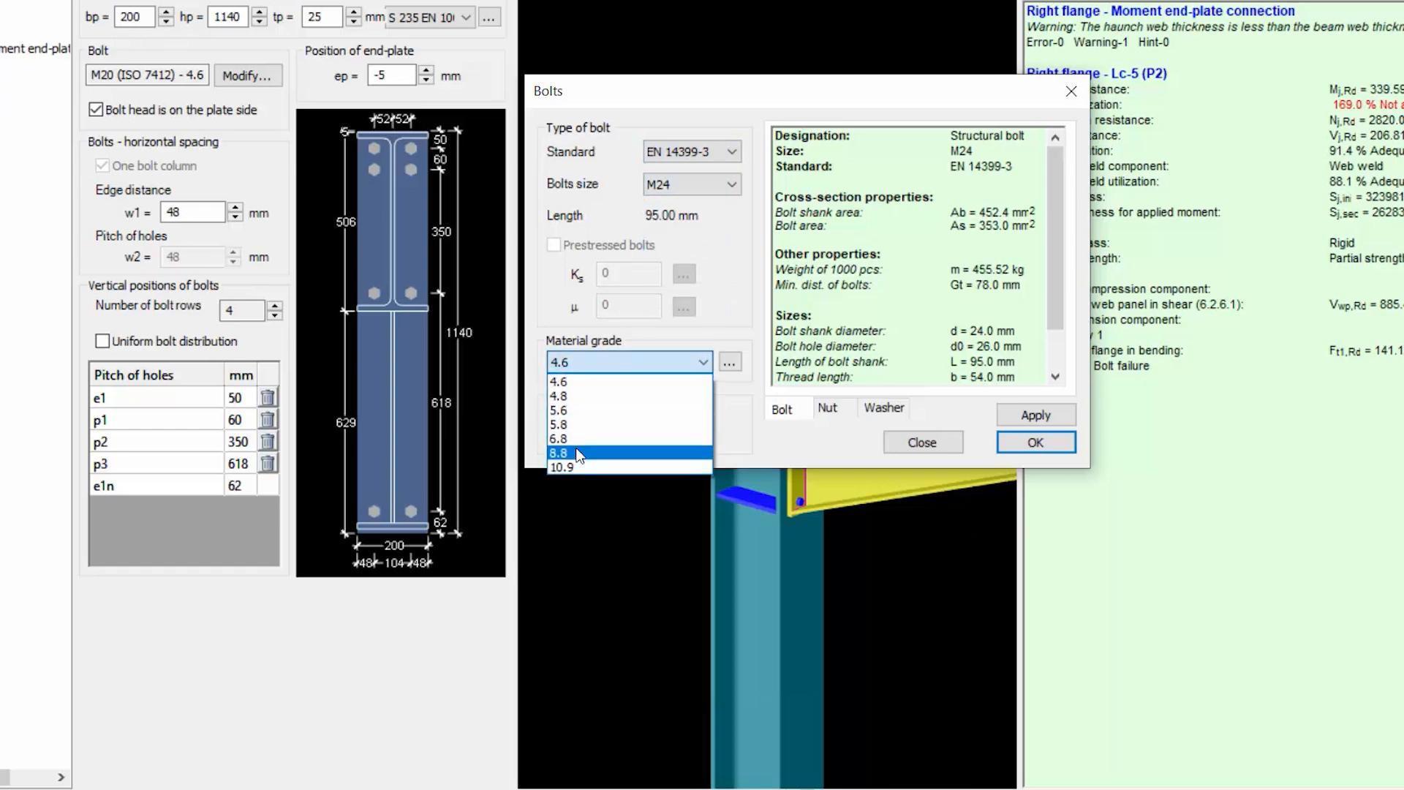
{"action": "left_click", "coordinate": [577, 453]}
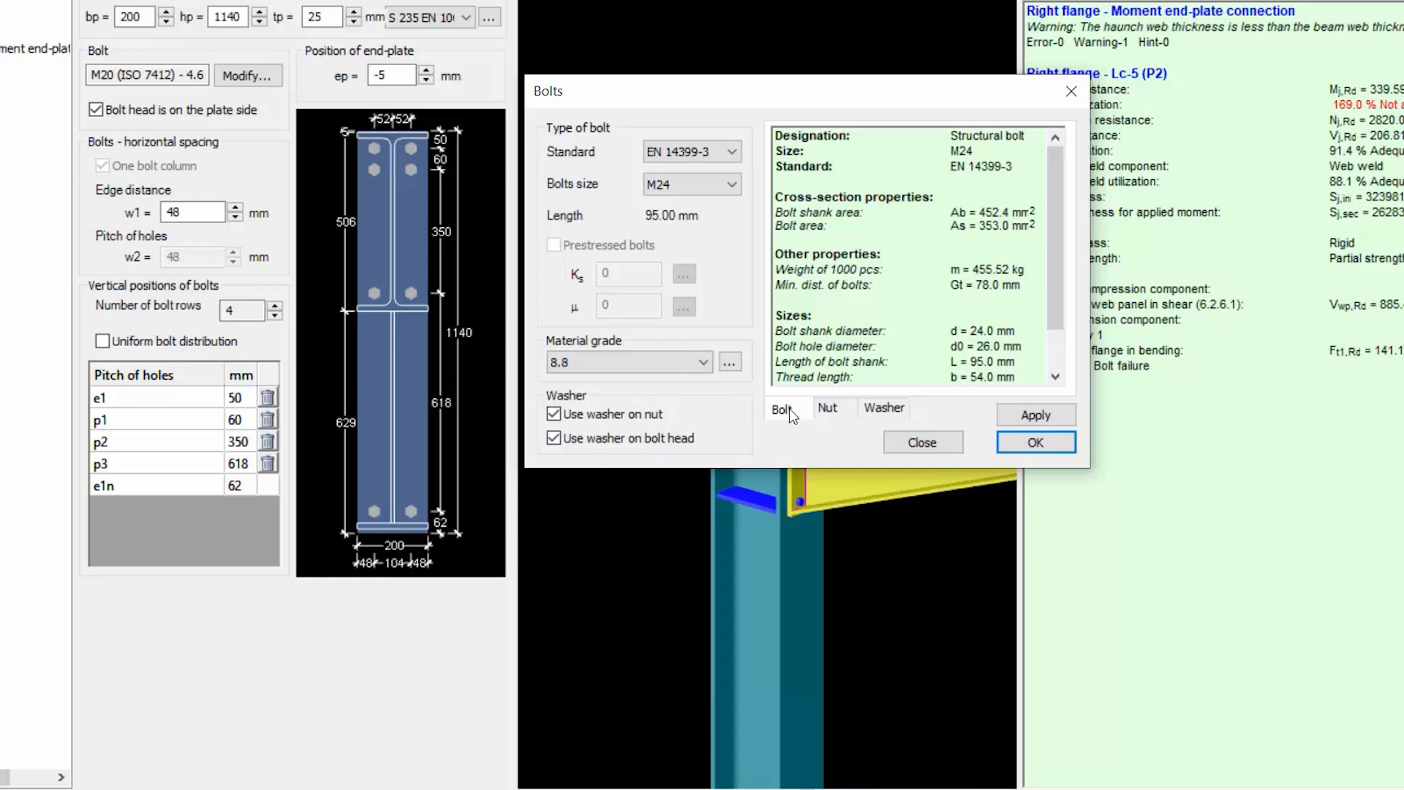
{"action": "left_click", "coordinate": [832, 409]}
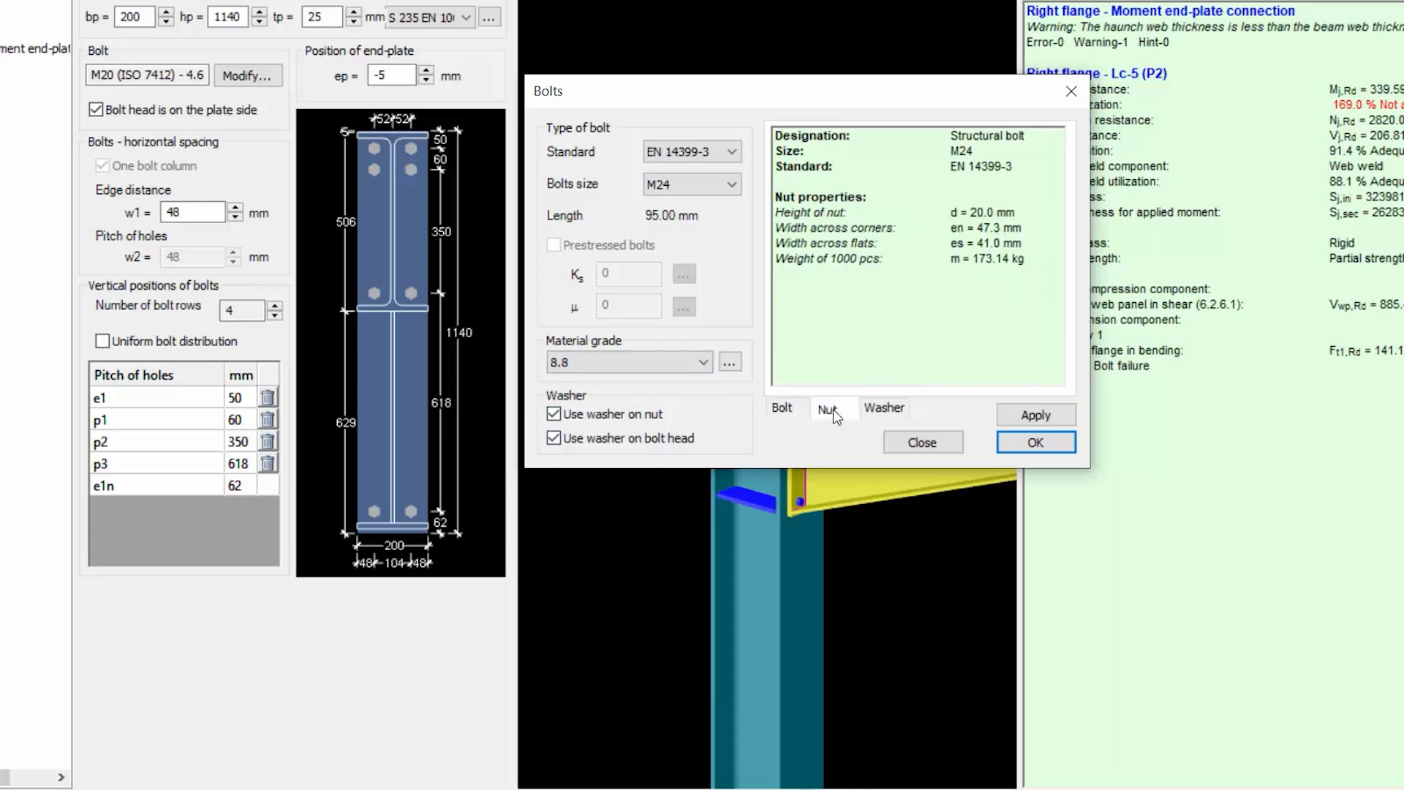
{"action": "left_click", "coordinate": [876, 407]}
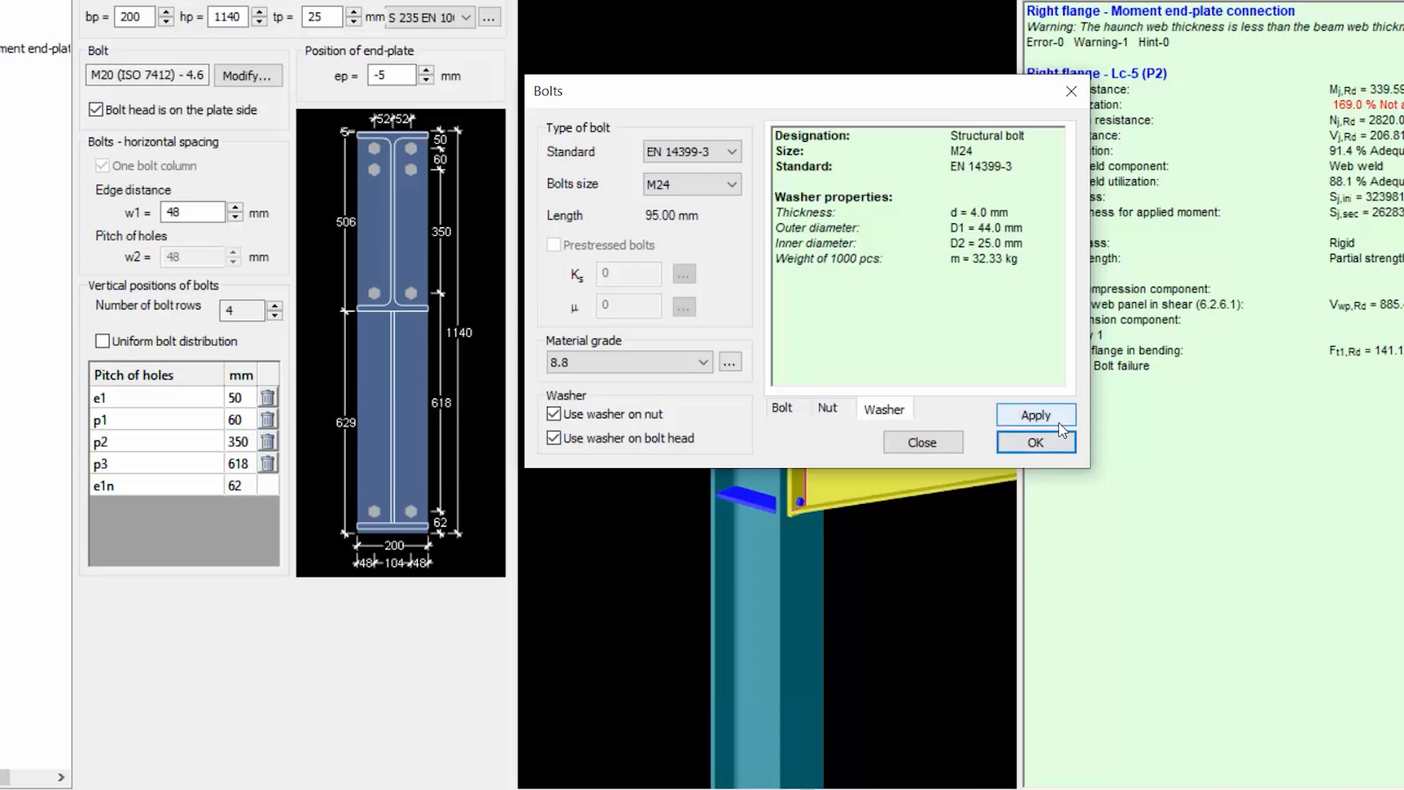
{"action": "left_click", "coordinate": [1061, 443]}
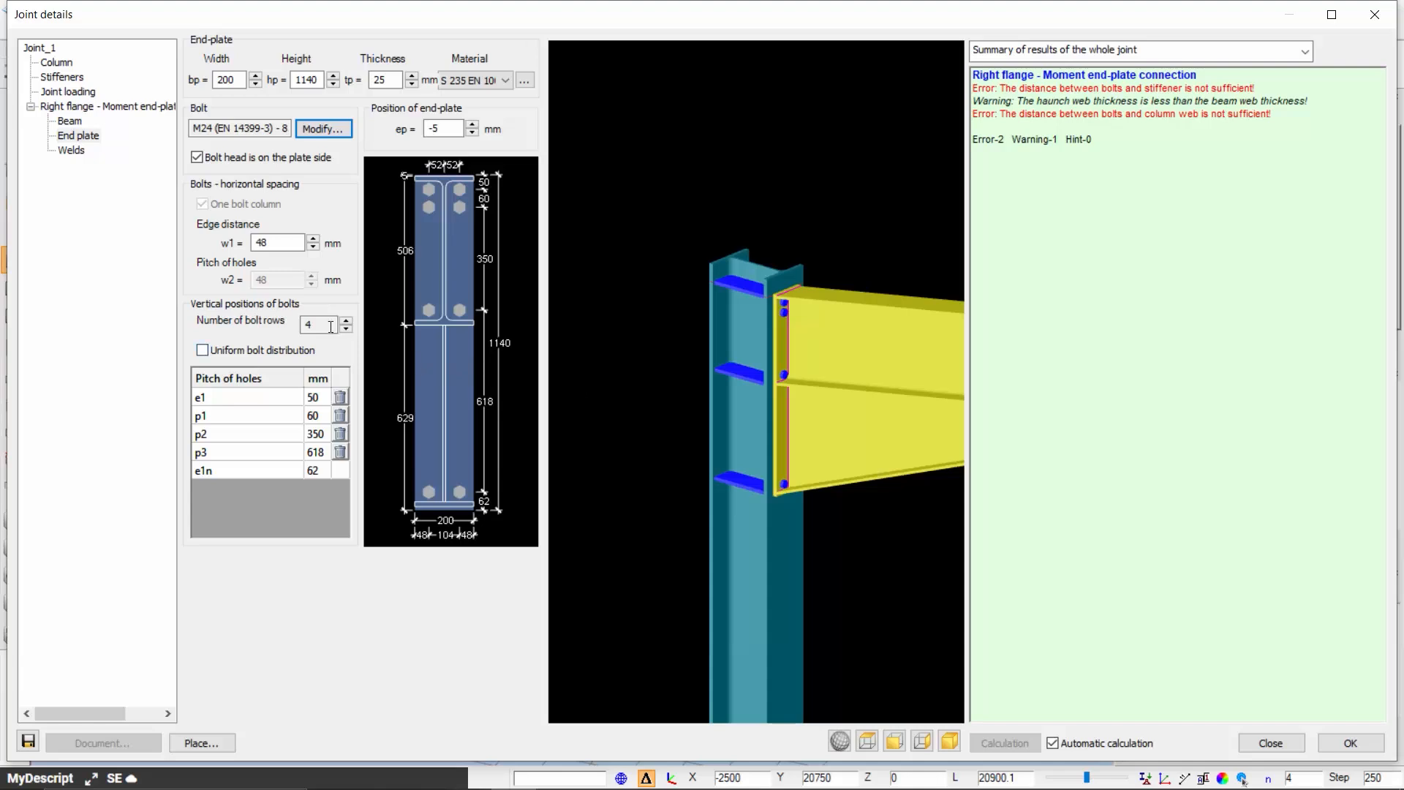
Step: Set the Joint_1 end-plate's vertical bolt spacing to e1 70, p1 360, p2 140 and p3 500 mm
{"action": "left_click", "coordinate": [319, 398]}
{"action": "type", "text": "70"}
{"action": "key", "text": "Return"}
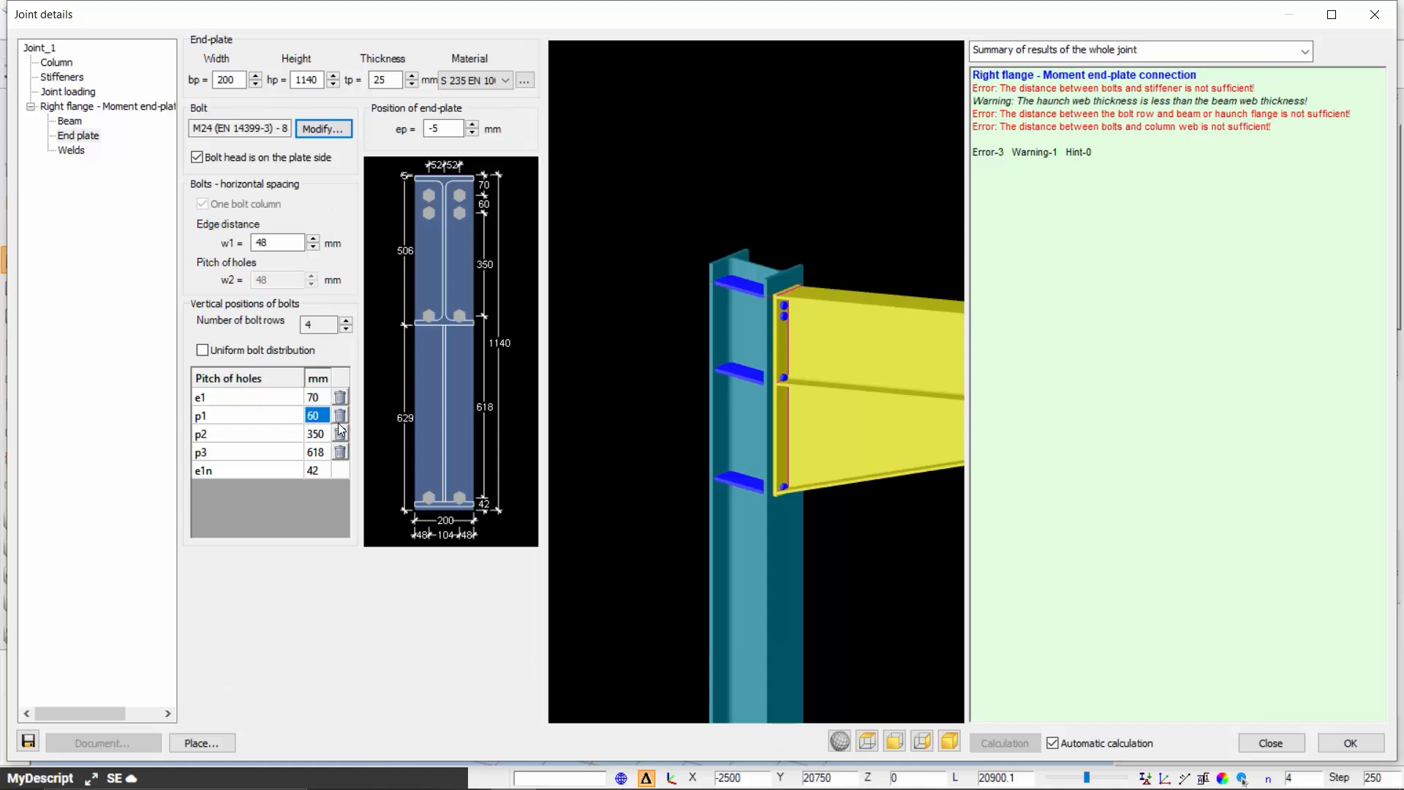
{"action": "type", "text": "360"}
{"action": "key", "text": "Return"}
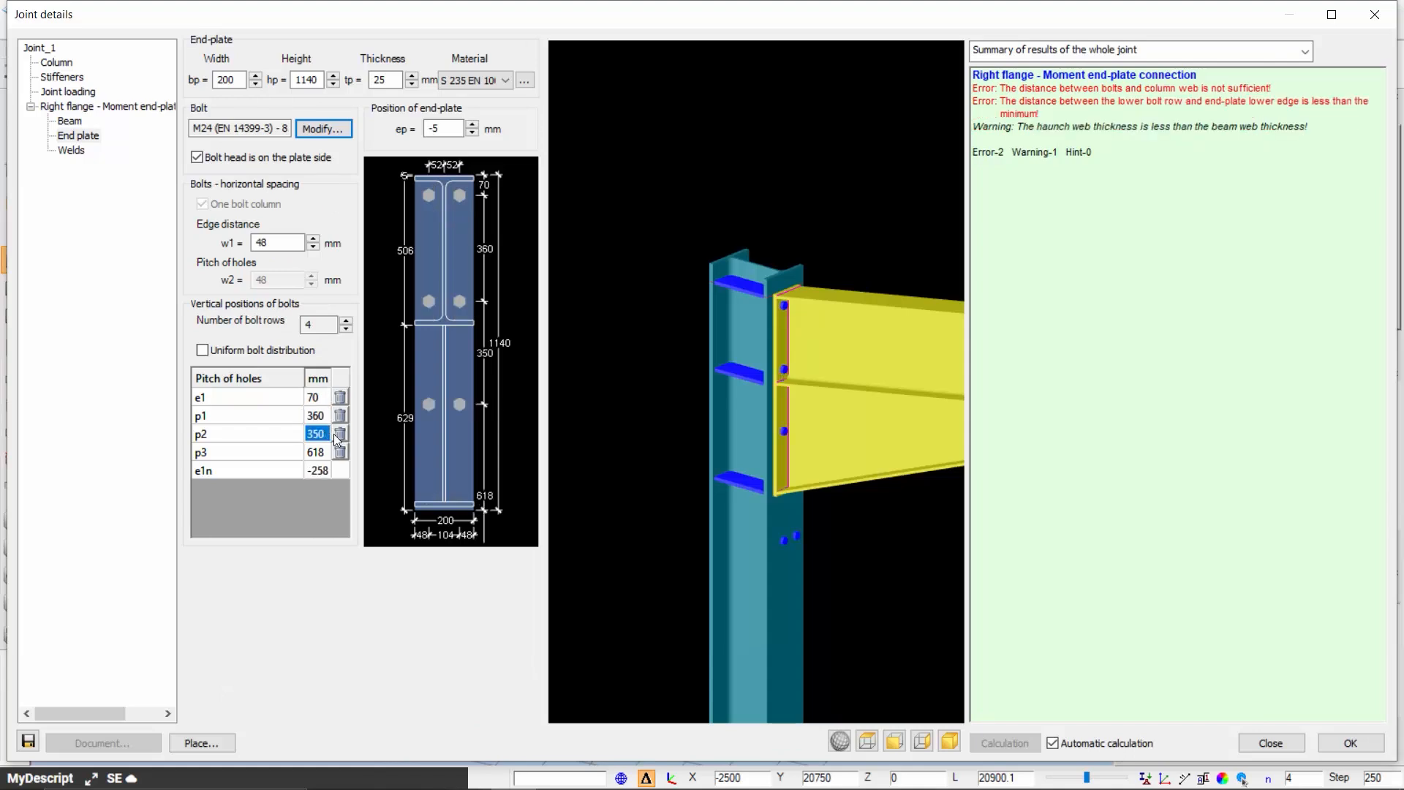
{"action": "type", "text": "140"}
{"action": "key", "text": "Return"}
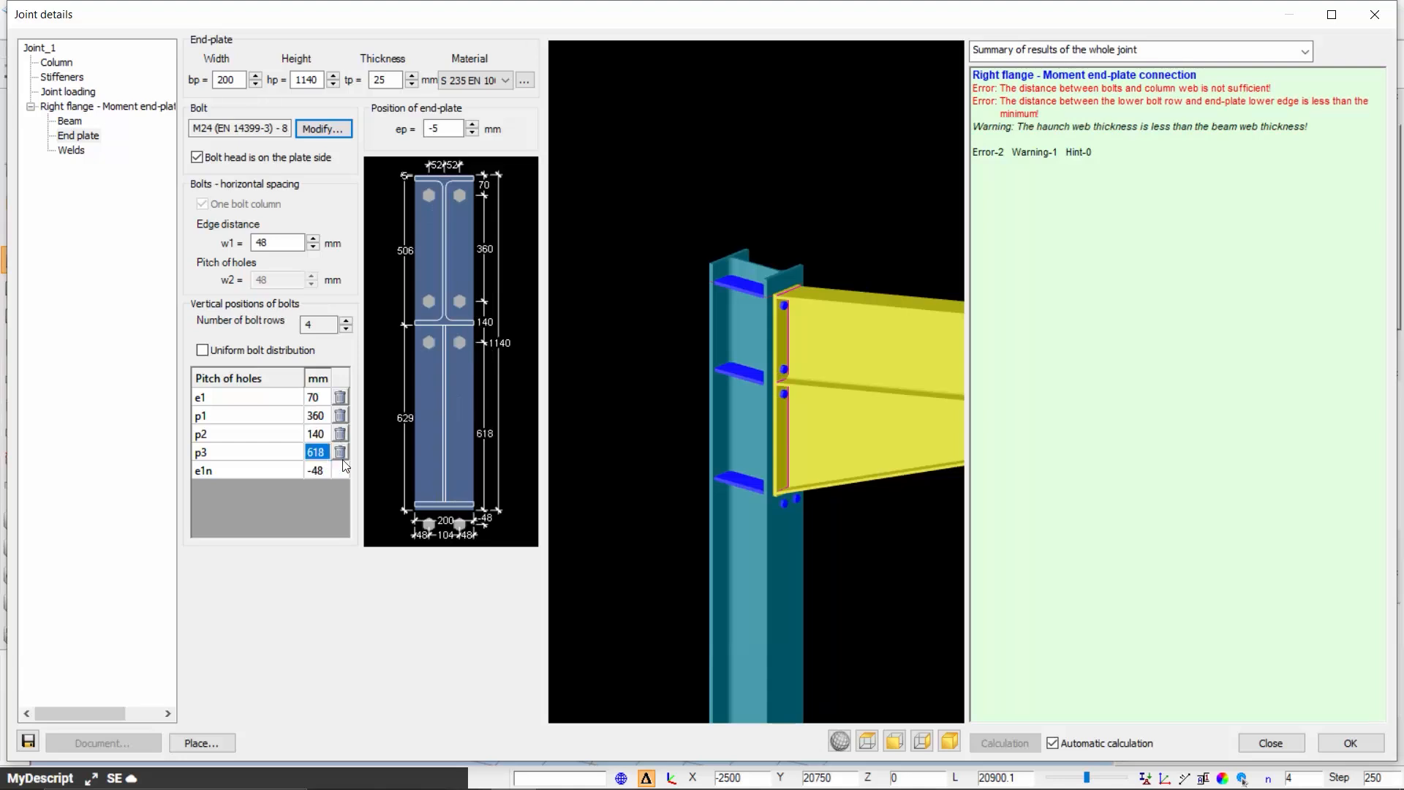
{"action": "type", "text": "500"}
{"action": "key", "text": "Return"}
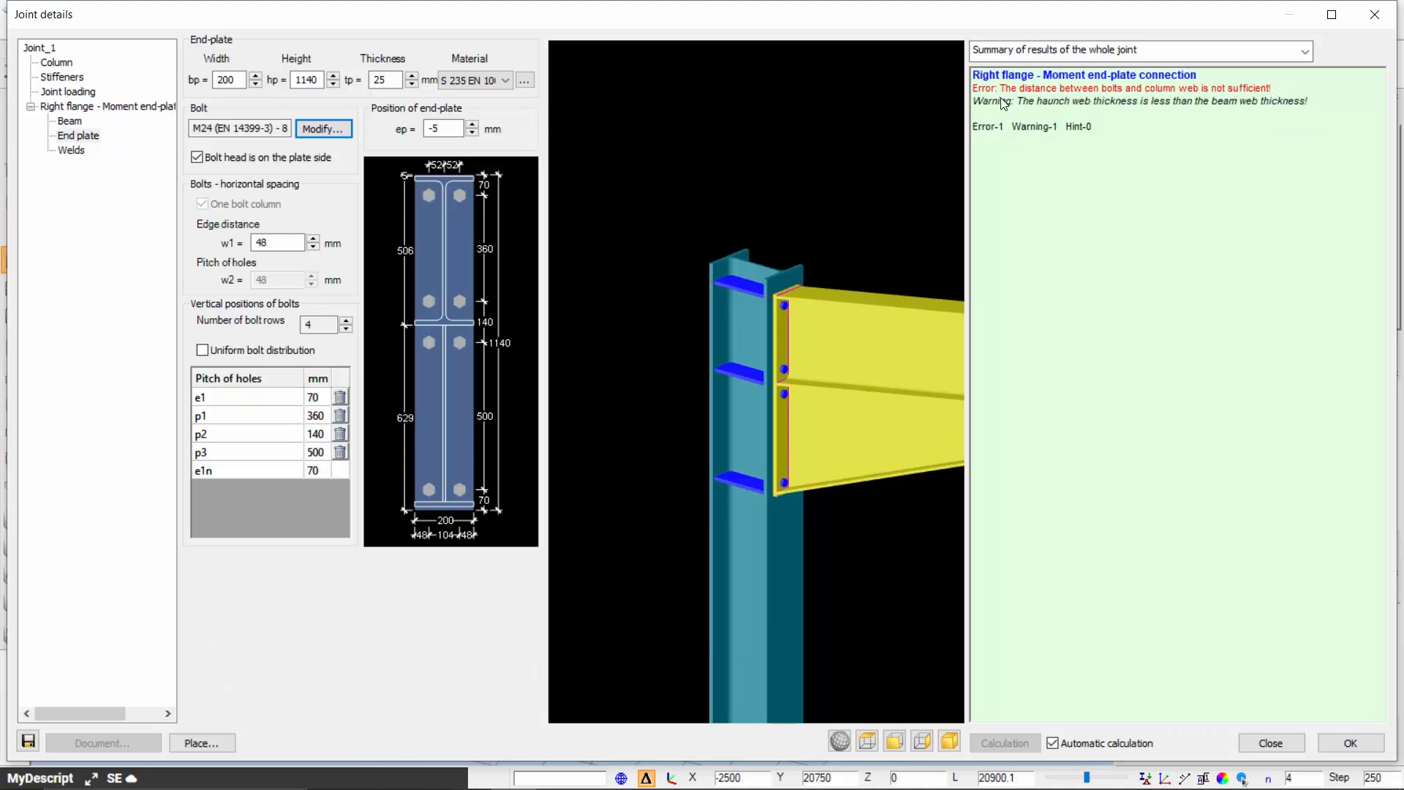
Step: Reduce the horizontal edge distance w1 of the Joint_1 end-plate bolts to just below 46 mm
{"action": "left_click", "coordinate": [313, 247]}
{"action": "left_click", "coordinate": [313, 247]}
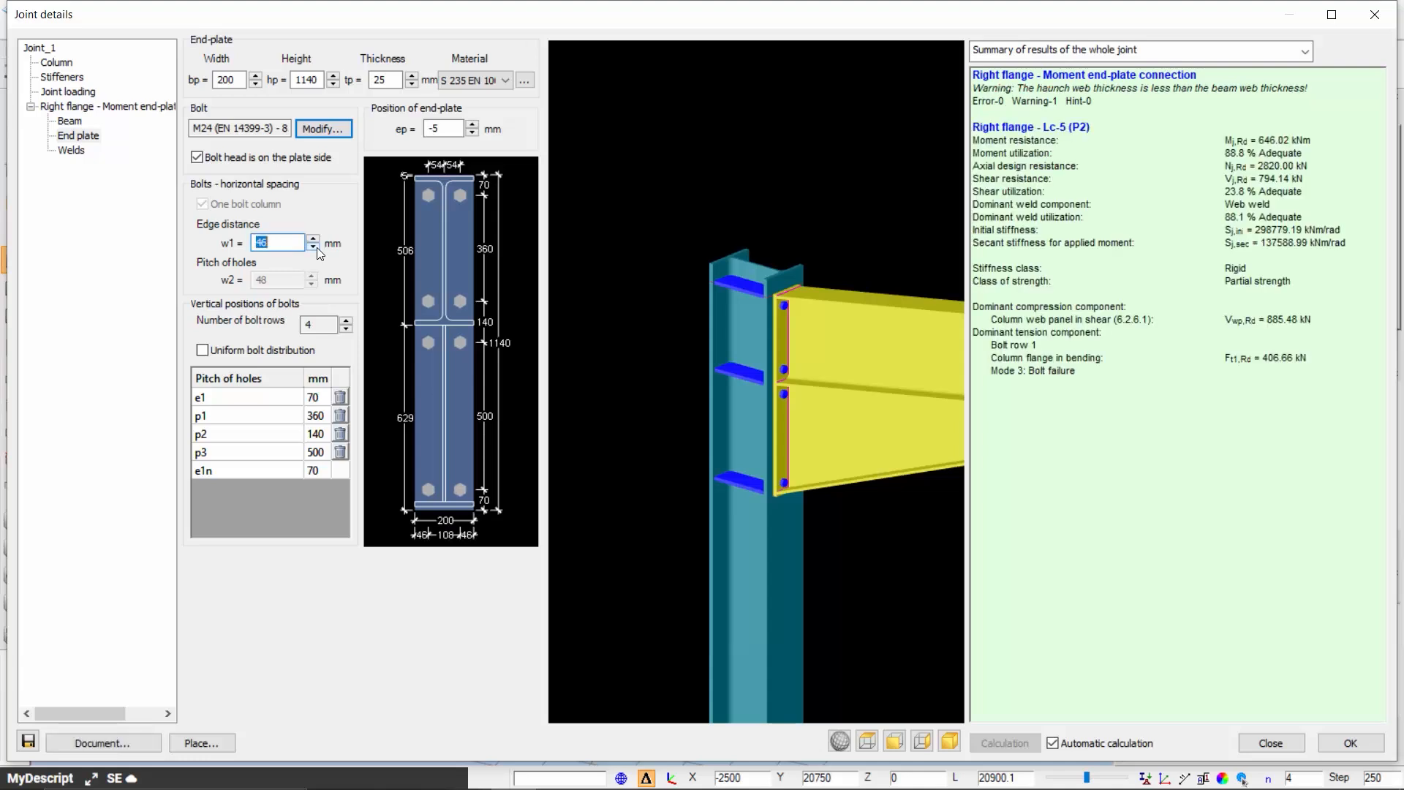
{"action": "left_click", "coordinate": [313, 248]}
Step: Try the weakest component method for the Joint_1 welds, restore the design load method, and close the joint and joint list
{"action": "left_click", "coordinate": [68, 149]}
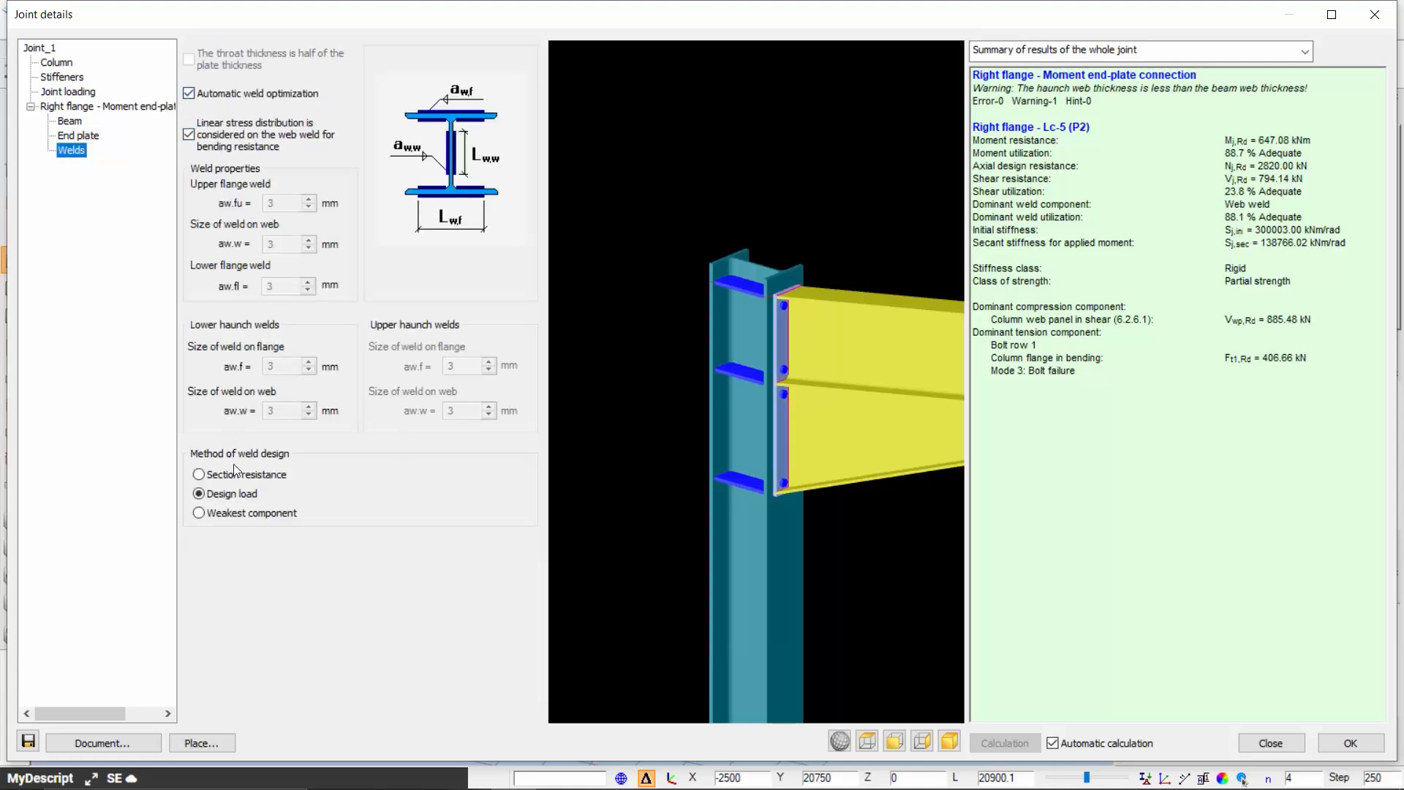
{"action": "left_click", "coordinate": [199, 512]}
{"action": "left_click", "coordinate": [199, 493]}
{"action": "middle_click_drag", "start_coordinate": [834, 449], "coordinate": [684, 430]}
{"action": "left_click", "coordinate": [1297, 744]}
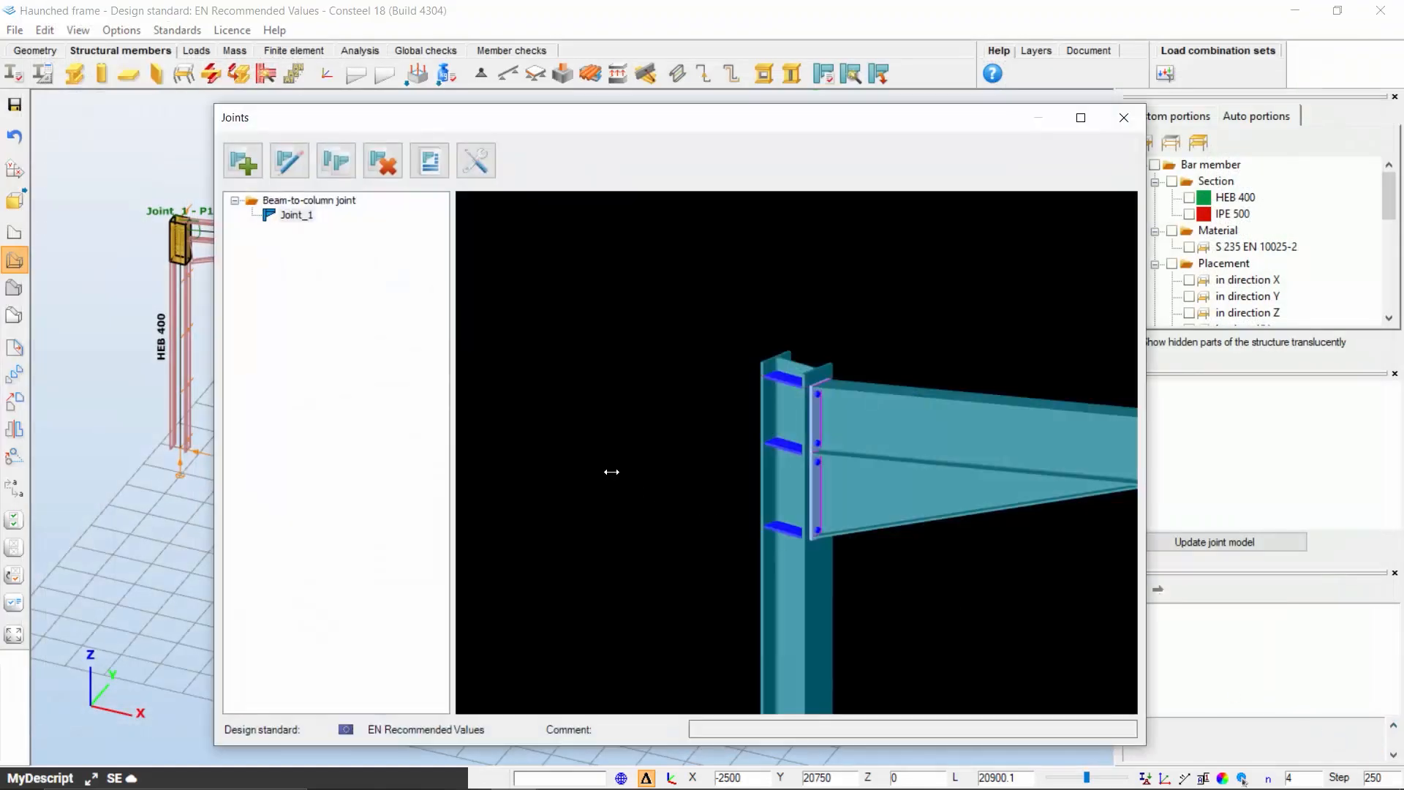
{"action": "left_click", "coordinate": [1124, 117]}
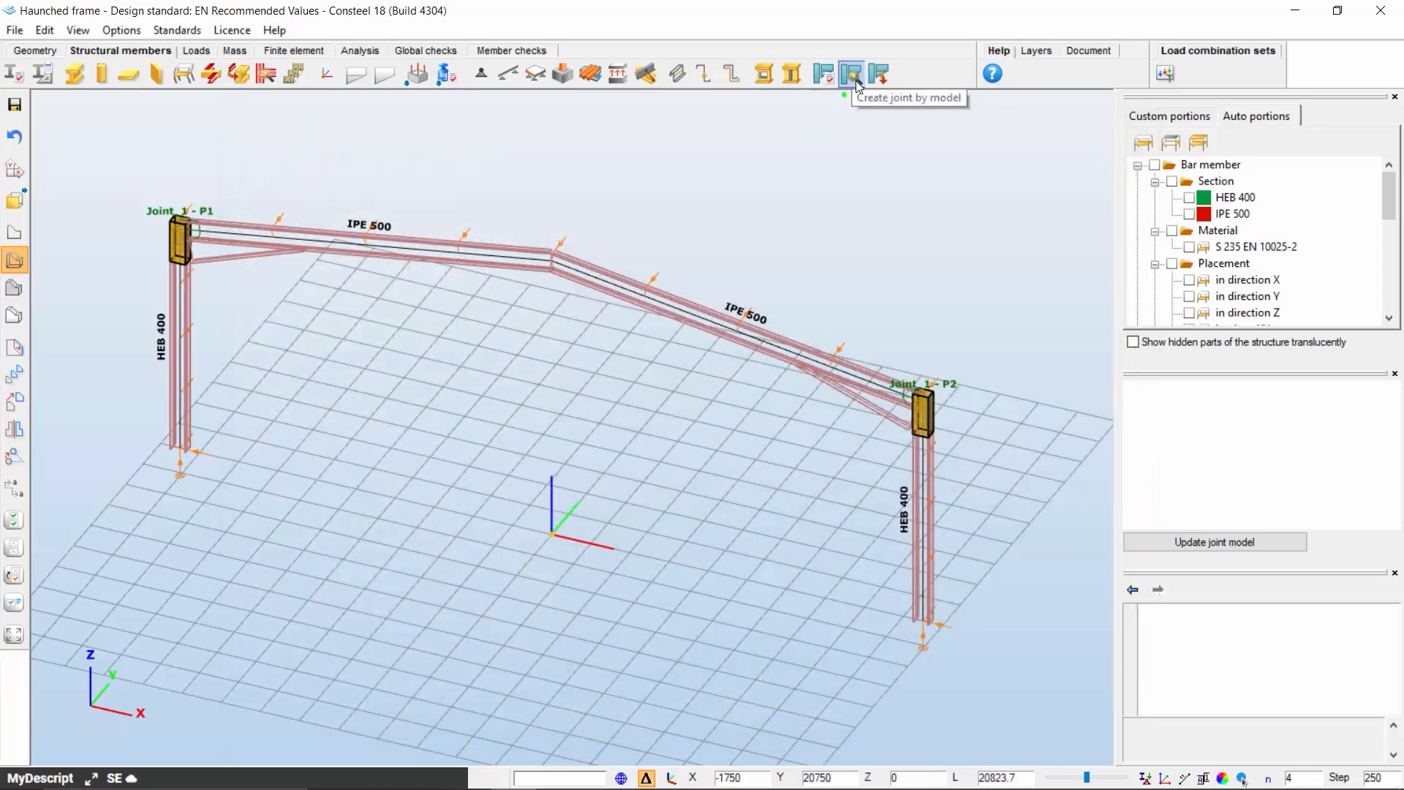
Step: Create a moment end-plate beam splice joint by model at the ridge between the IPE 500 rafters and place it there
{"action": "left_click", "coordinate": [854, 76]}
{"action": "left_click", "coordinate": [556, 261]}
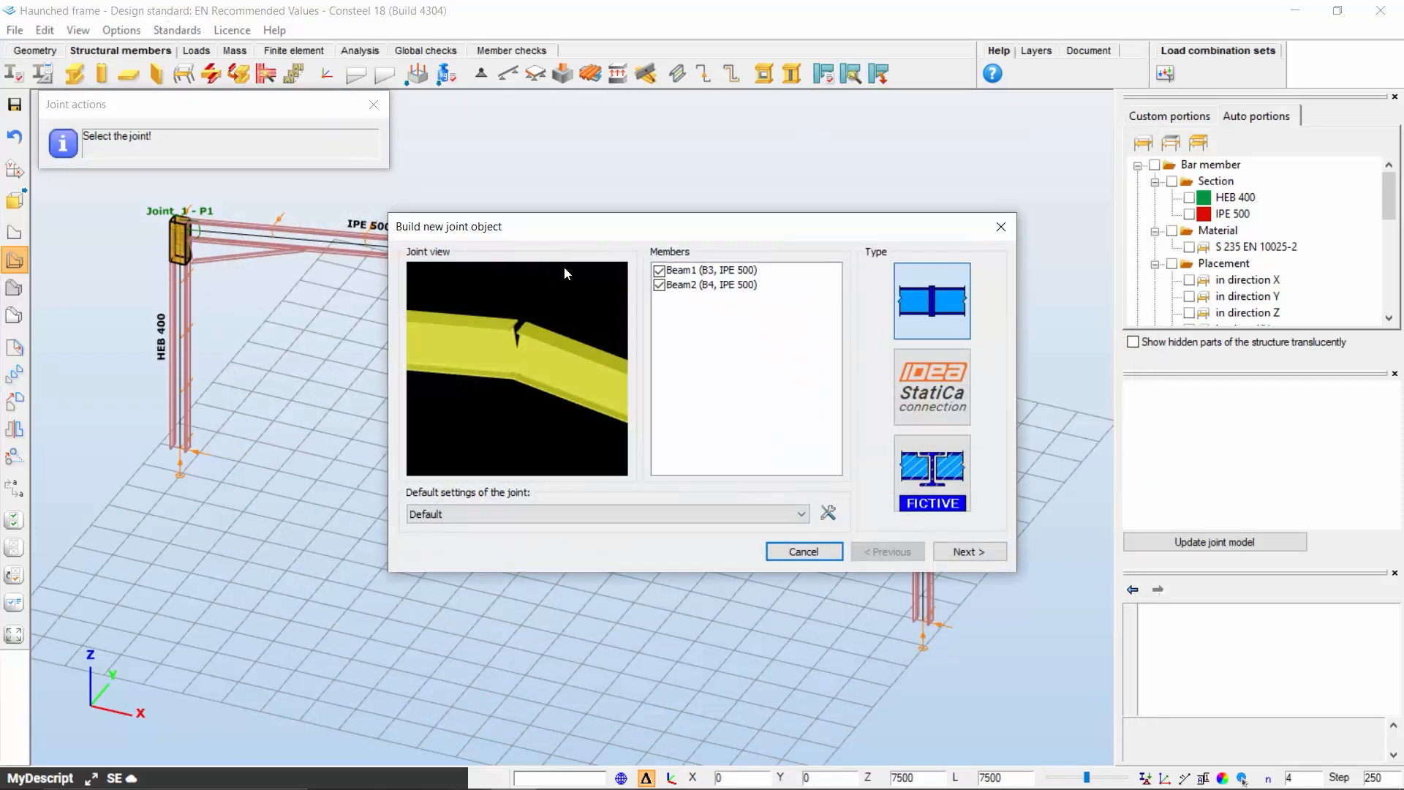
{"action": "left_click", "coordinate": [966, 554]}
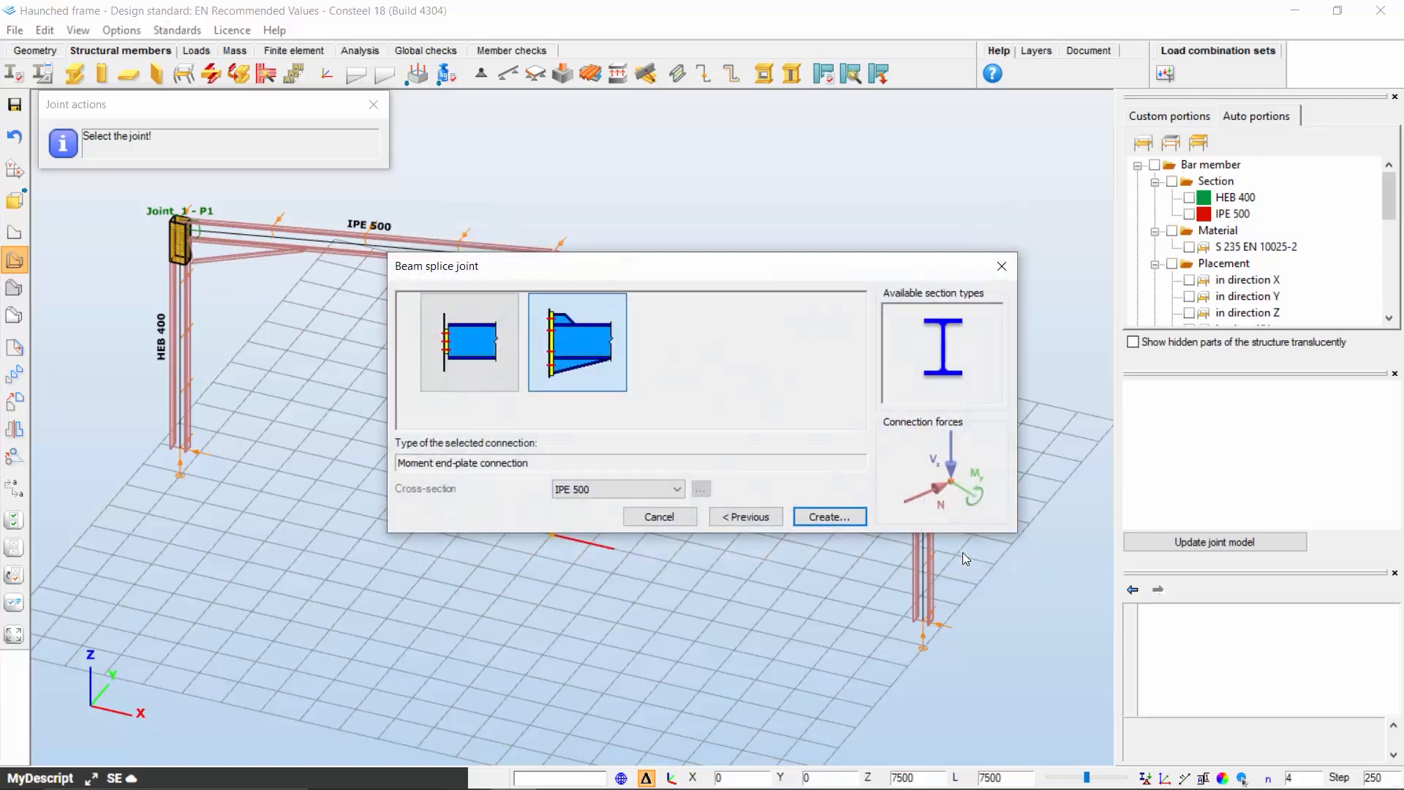
{"action": "left_click", "coordinate": [817, 515]}
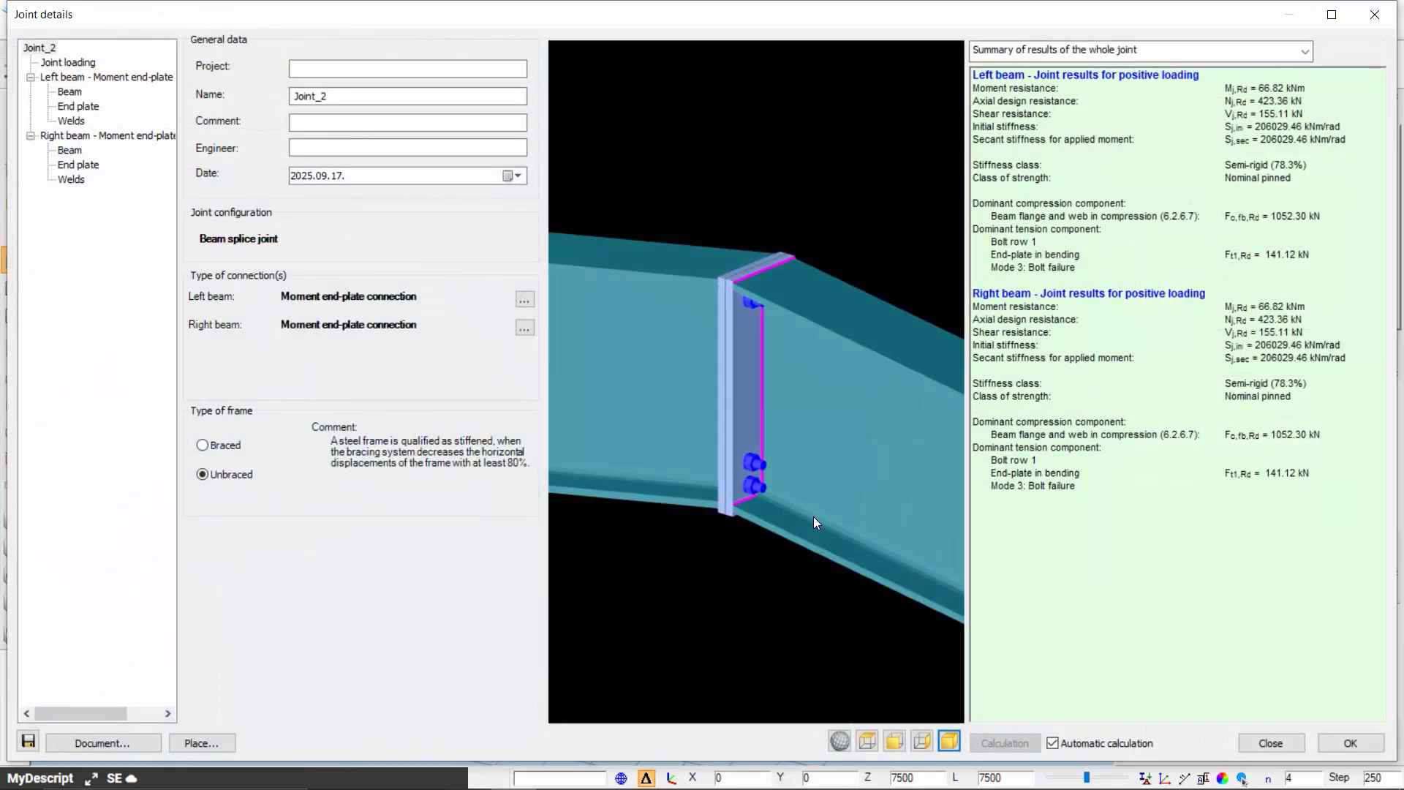
{"action": "left_click", "coordinate": [184, 743]}
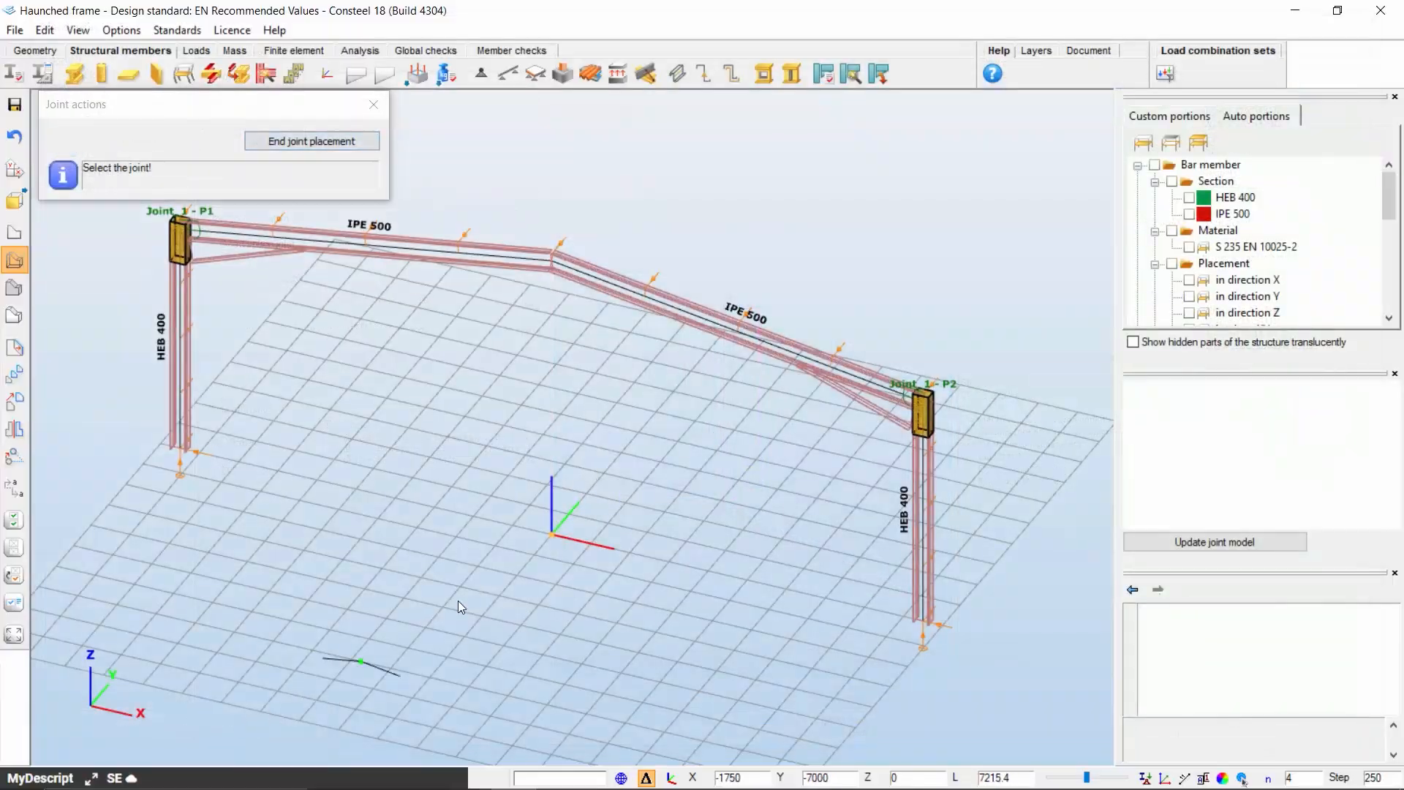
{"action": "left_click", "coordinate": [552, 265]}
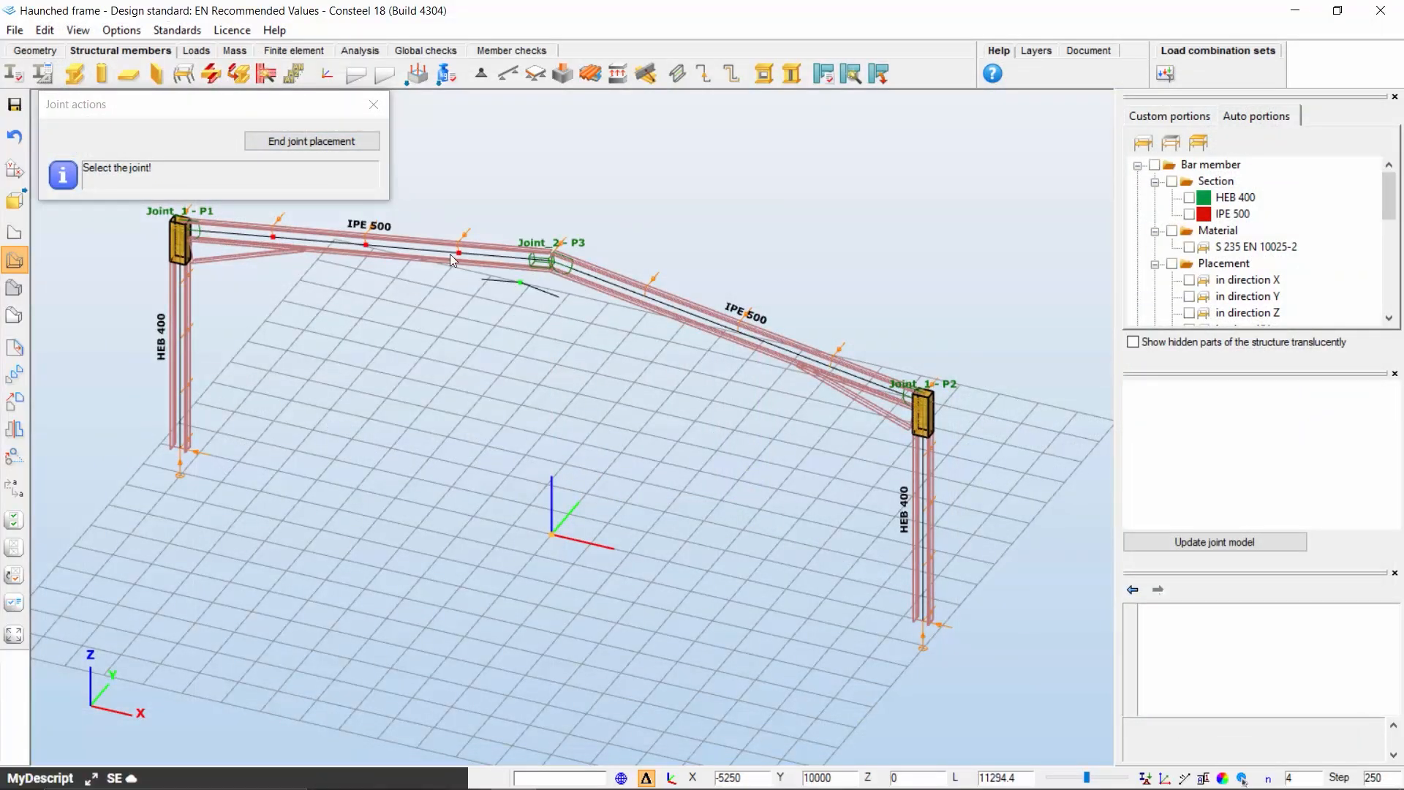
{"action": "left_click", "coordinate": [285, 140]}
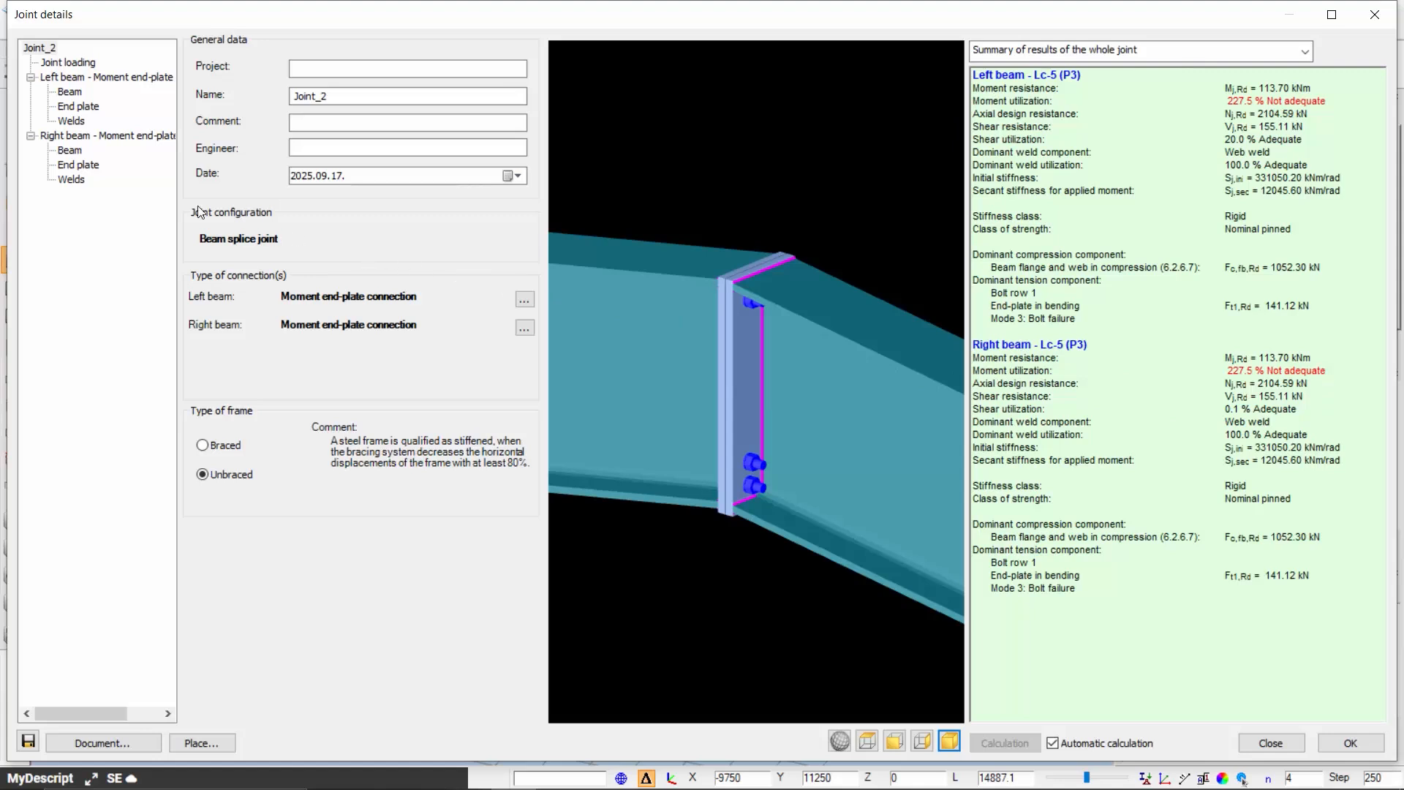
Step: Make the two end plates of the ridge splice joint equal
{"action": "left_click", "coordinate": [80, 108]}
{"action": "left_click", "coordinate": [72, 166]}
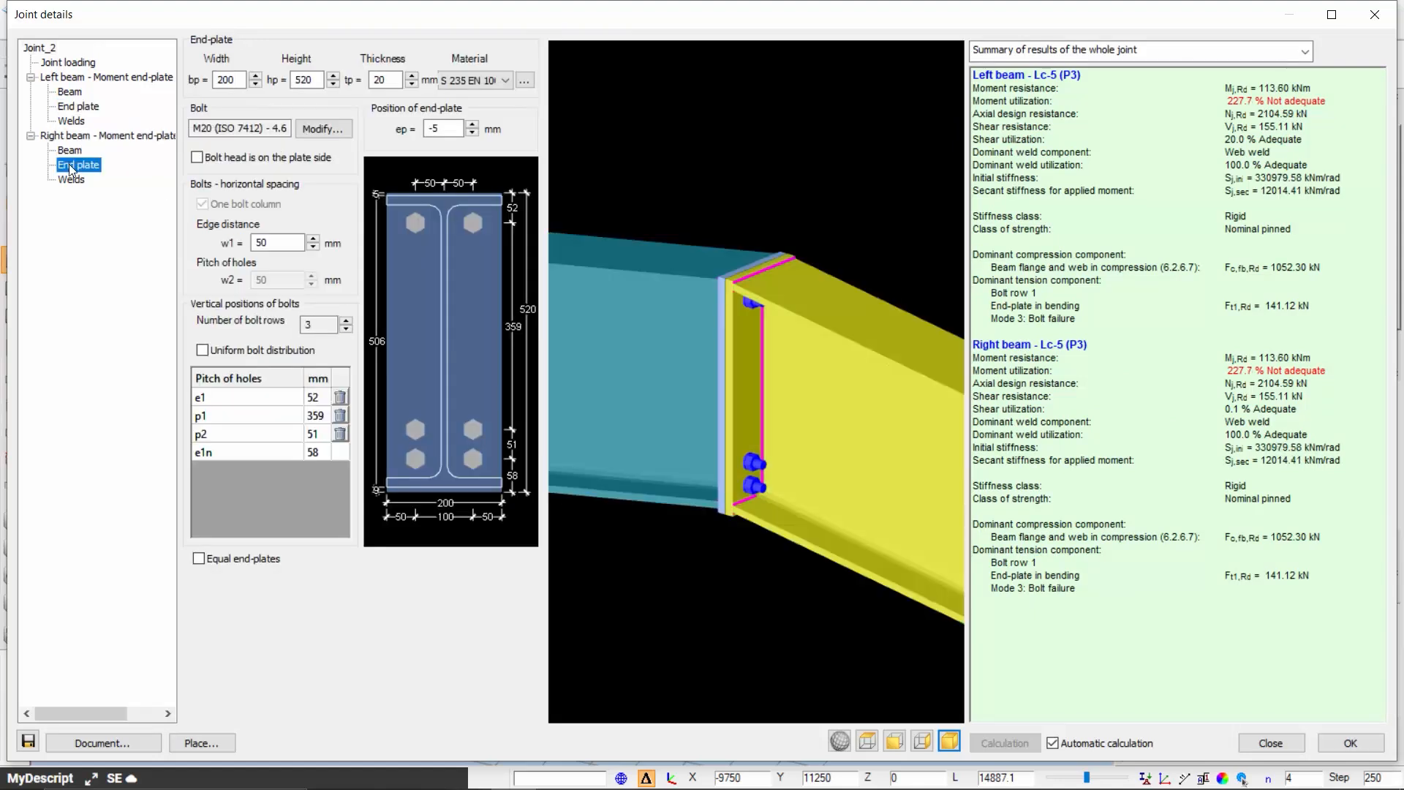
{"action": "left_click", "coordinate": [198, 559]}
Step: Change the splice joint's bolts to standard EN 14399-3, size M24 and material grade 8.8
{"action": "left_click", "coordinate": [325, 132]}
{"action": "left_click", "coordinate": [183, 376]}
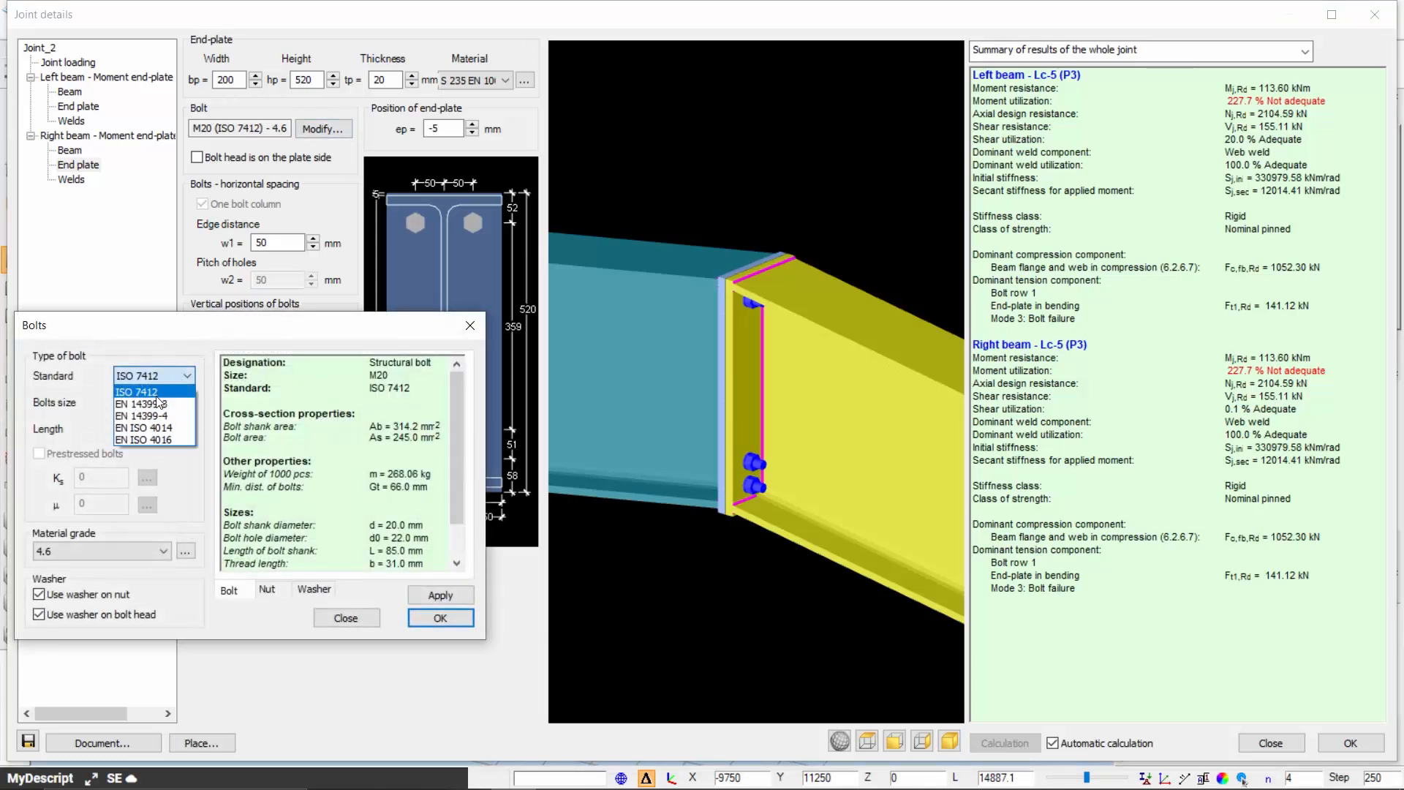
{"action": "left_click", "coordinate": [155, 406]}
{"action": "left_click", "coordinate": [158, 409]}
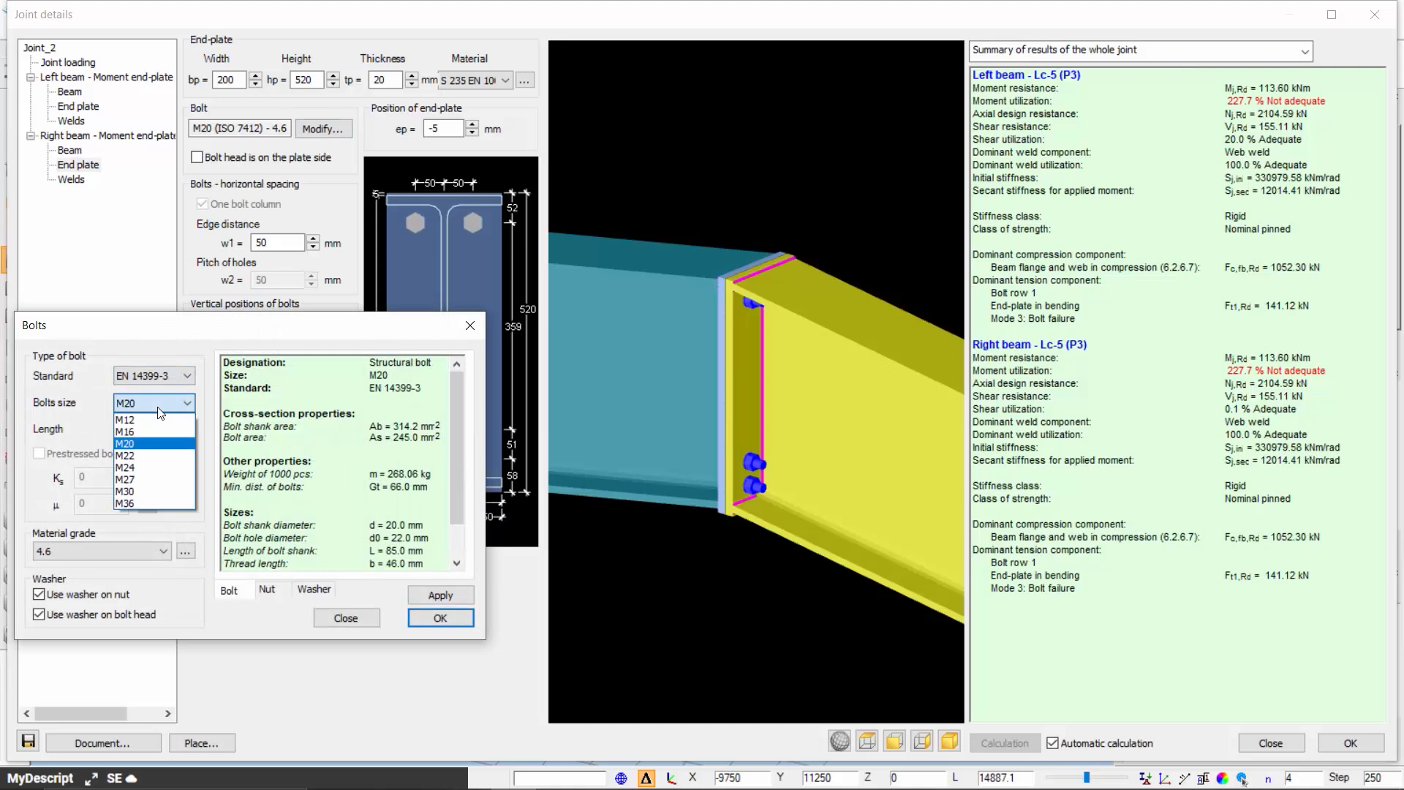
{"action": "left_click", "coordinate": [125, 467]}
{"action": "left_click", "coordinate": [91, 553]}
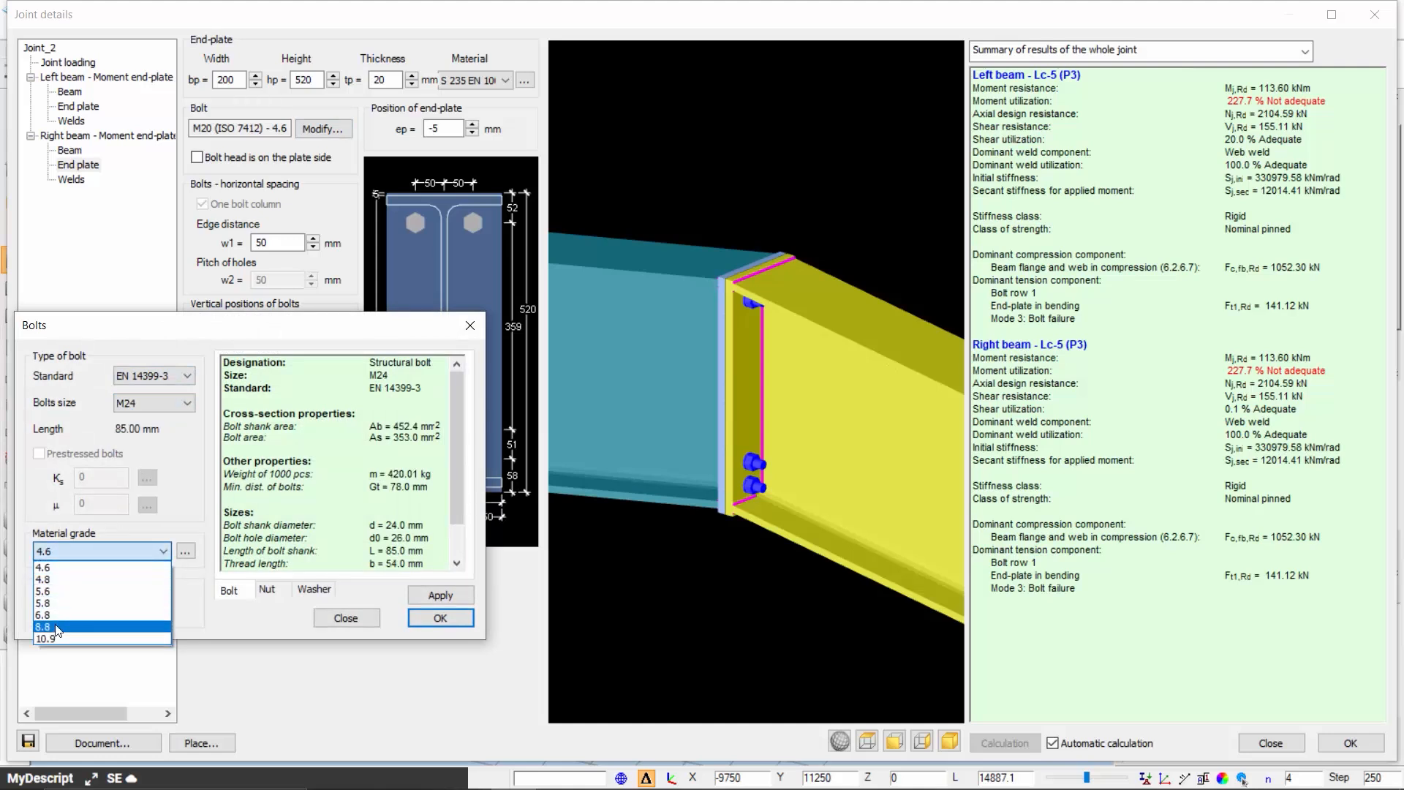
{"action": "left_click", "coordinate": [56, 627]}
{"action": "left_click", "coordinate": [440, 619]}
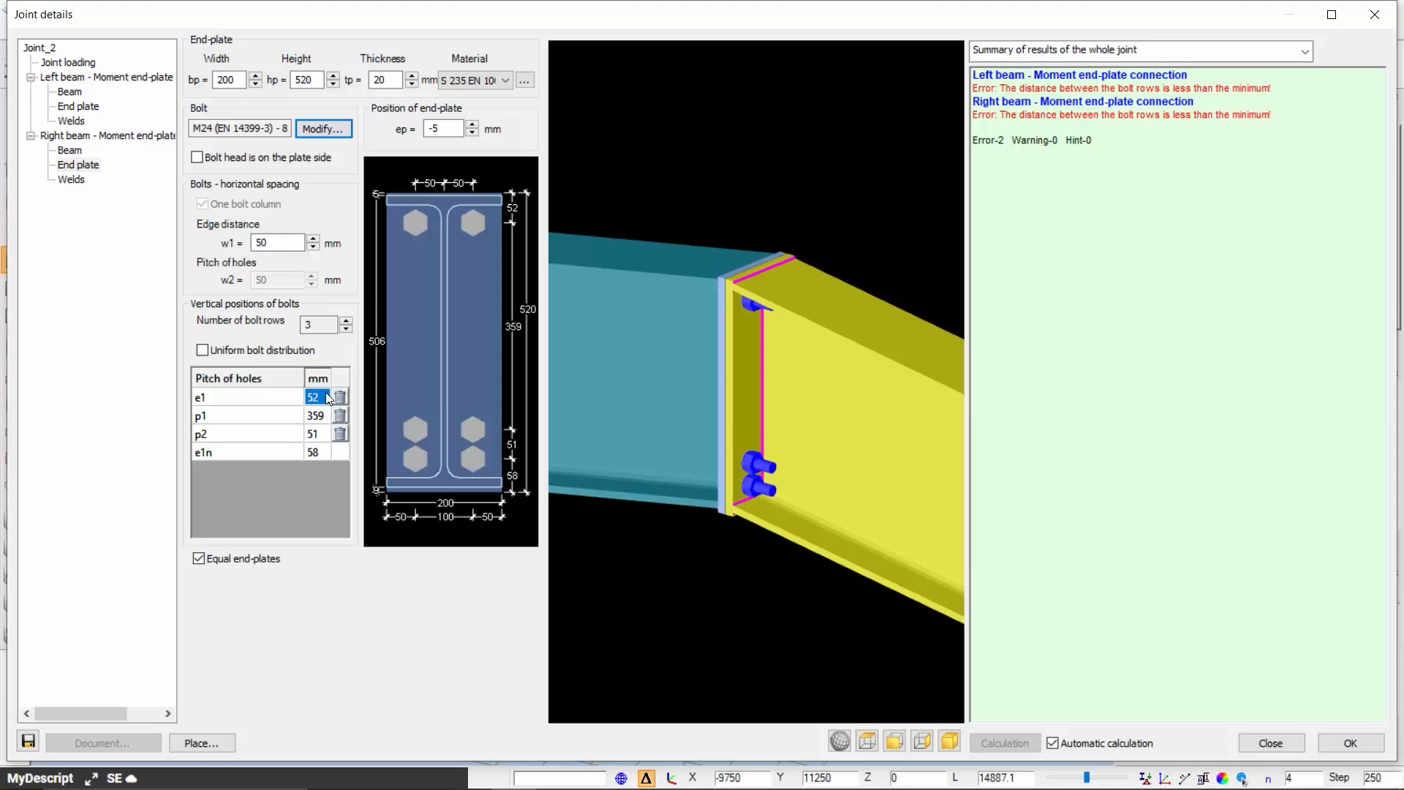
Step: Set the splice end-plate's vertical bolt spacing to e1 70, p1 300 and p2 80 mm, and accept the joint
{"action": "left_click", "coordinate": [317, 415]}
{"action": "type", "text": "300"}
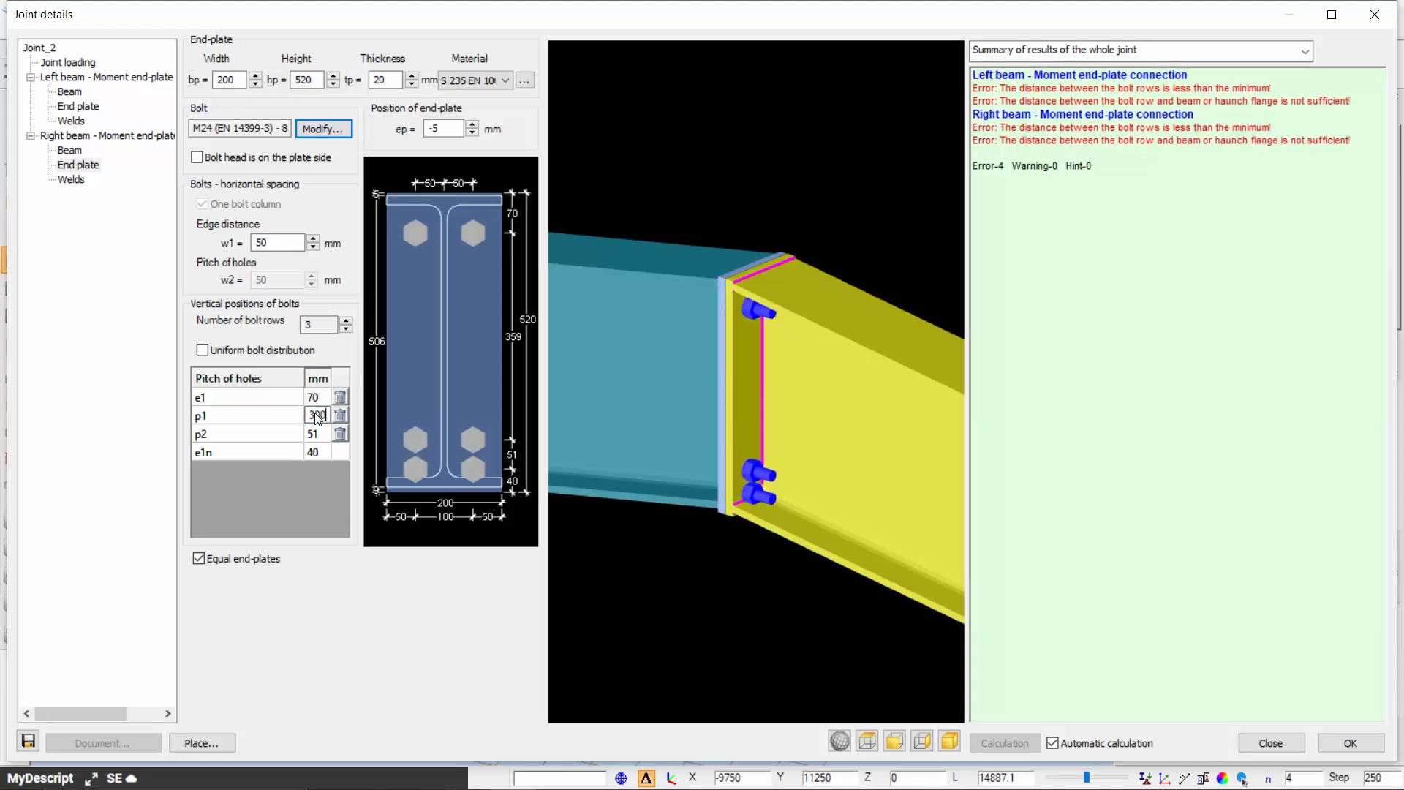
{"action": "left_click", "coordinate": [315, 433]}
{"action": "type", "text": "8"}
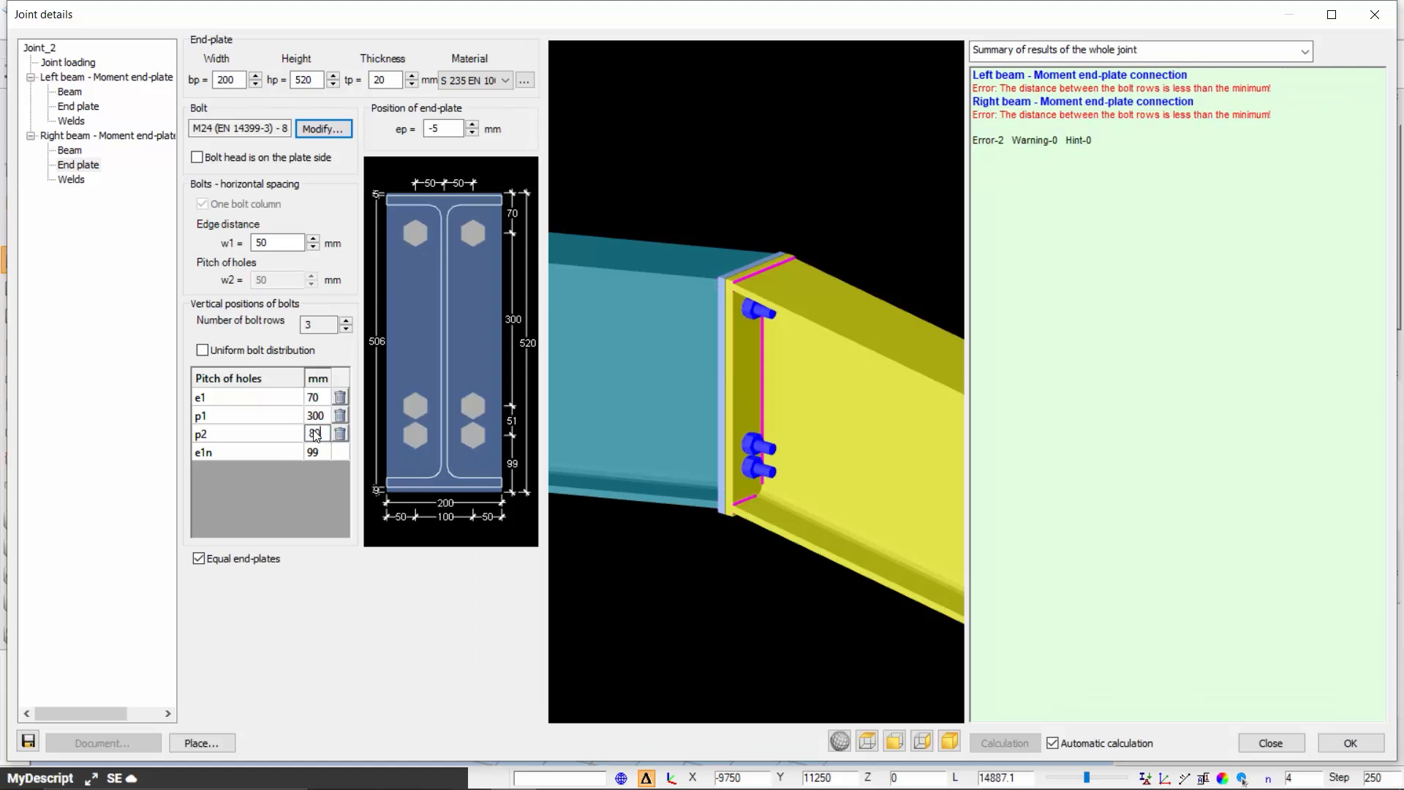
{"action": "type", "text": "0"}
{"action": "left_click", "coordinate": [317, 452]}
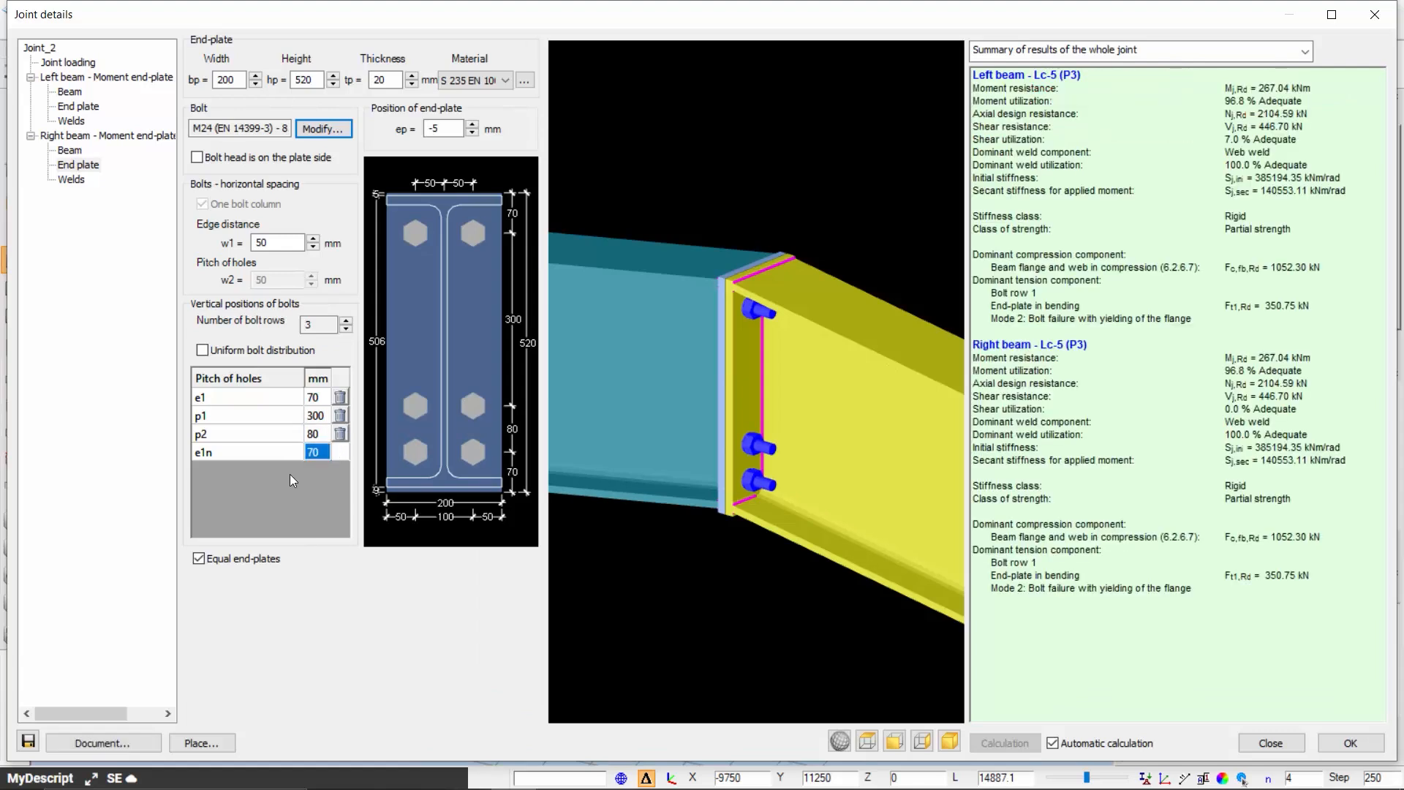
{"action": "left_click", "coordinate": [1349, 743]}
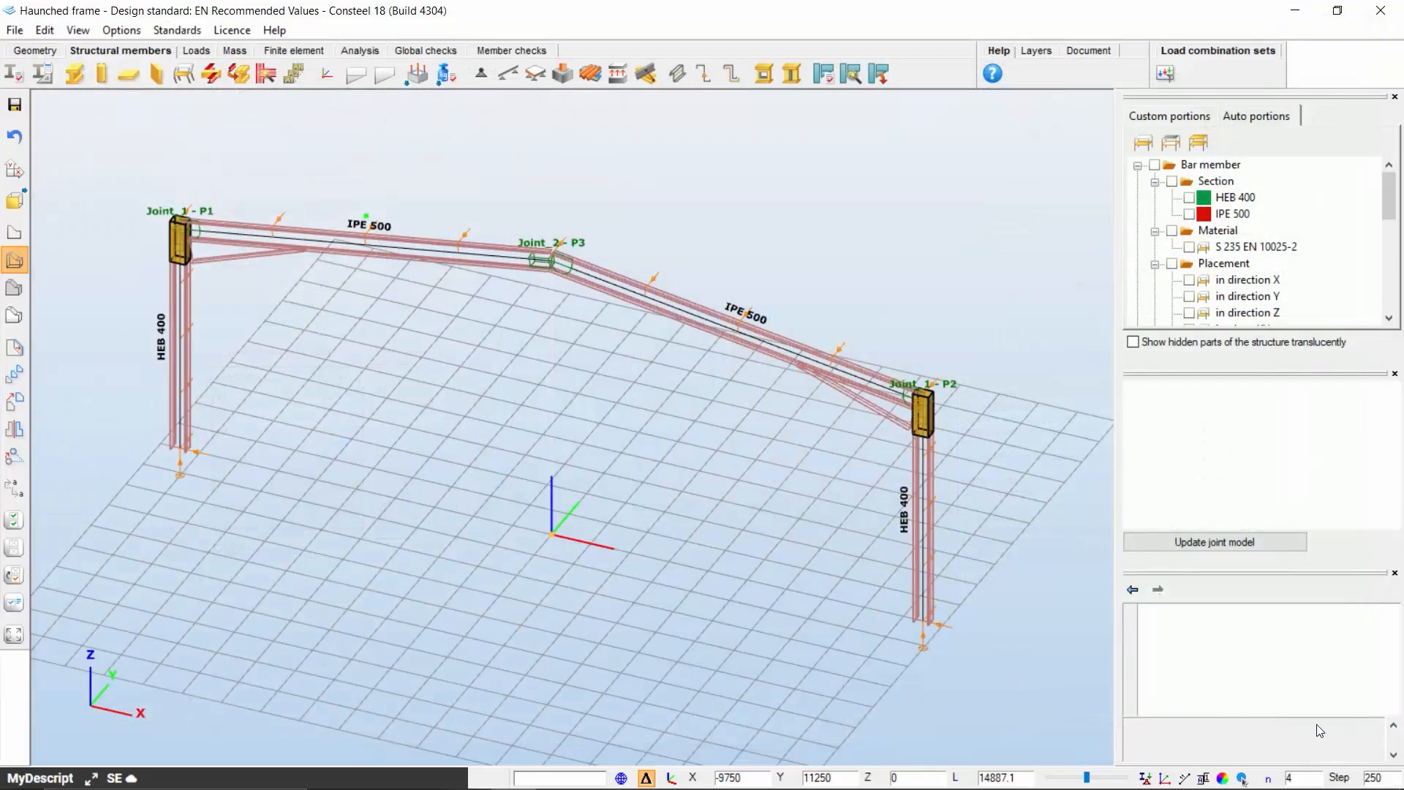
Step: Create a pinned base plate column base joint by model from the HEB 400 column base below P1
{"action": "left_click", "coordinate": [175, 445]}
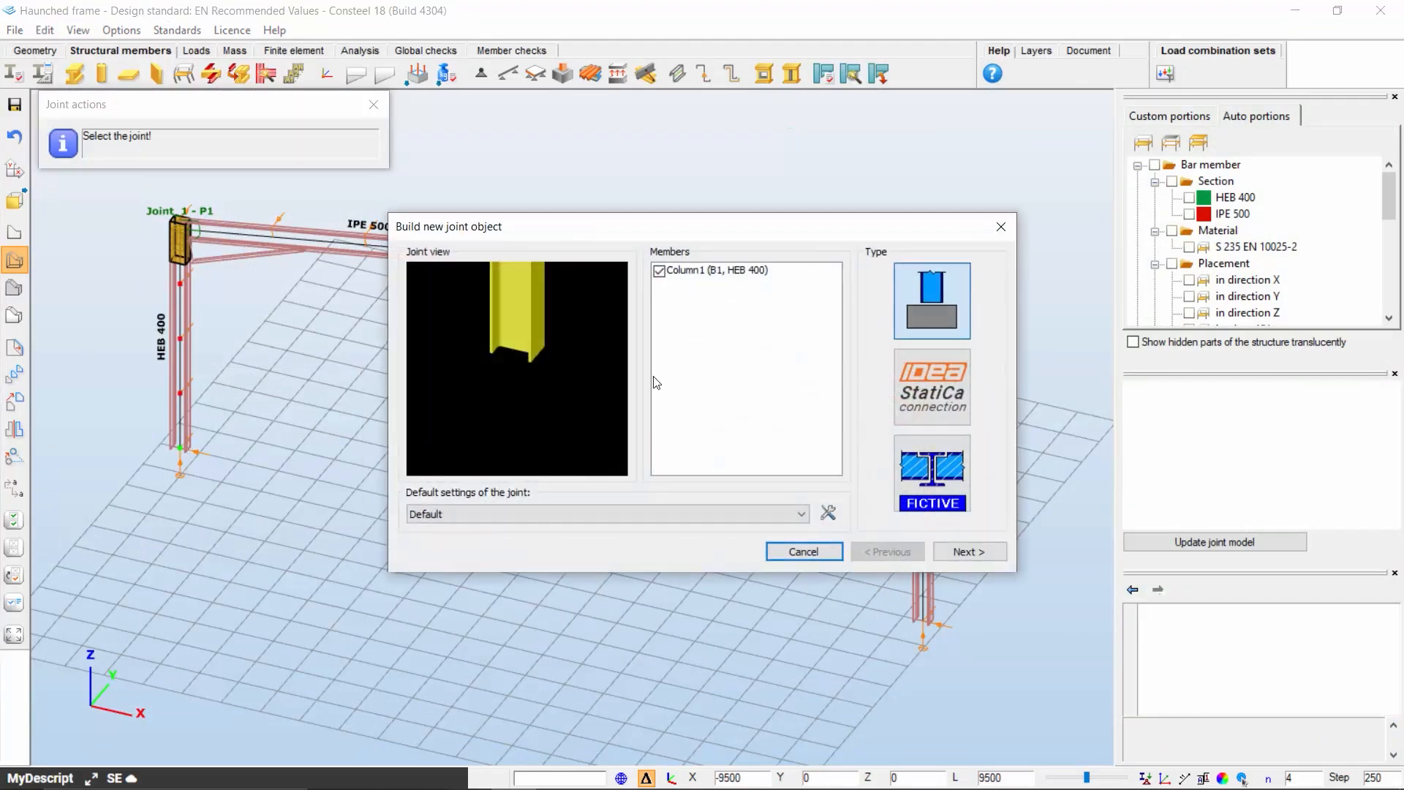
{"action": "left_click", "coordinate": [952, 548]}
{"action": "left_click", "coordinate": [691, 349]}
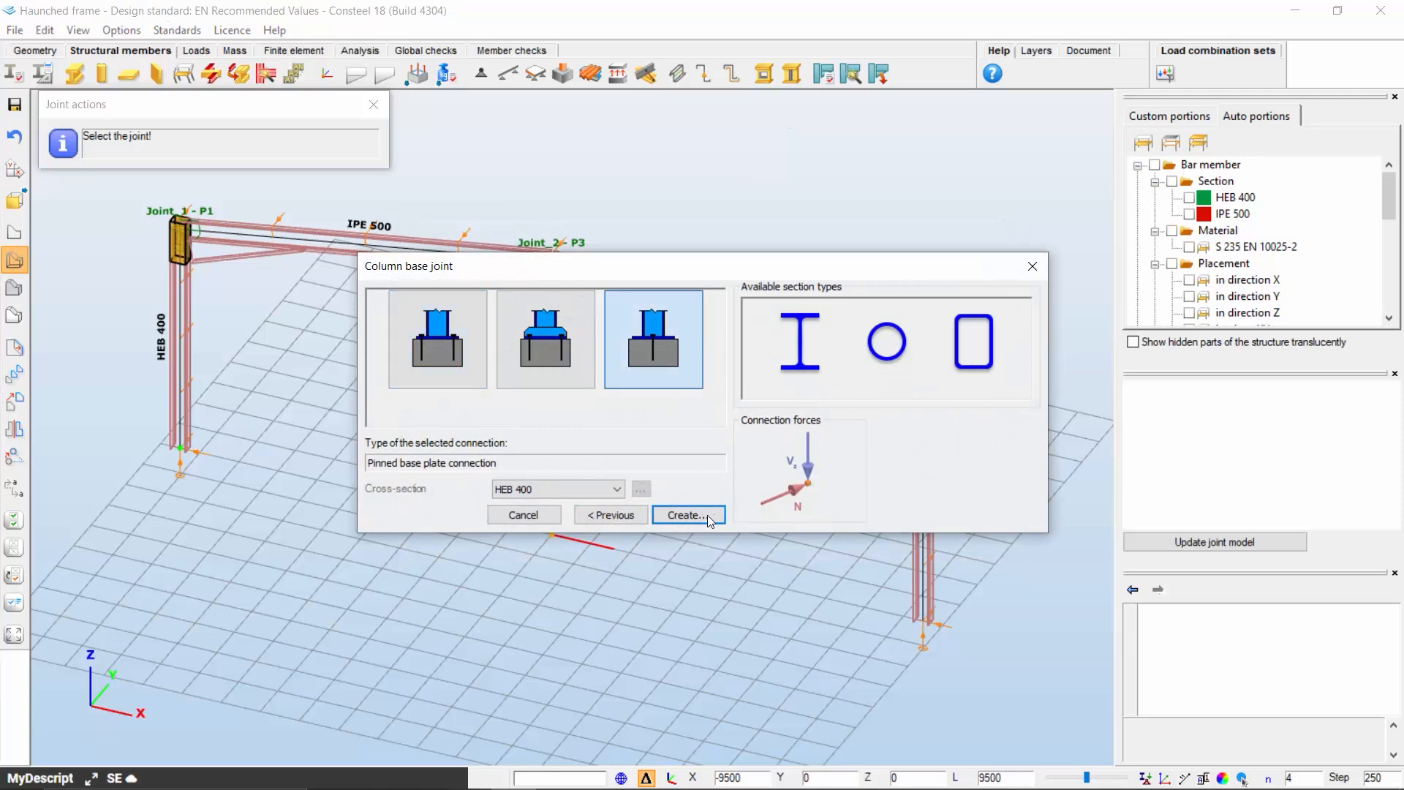
{"action": "left_click", "coordinate": [688, 515]}
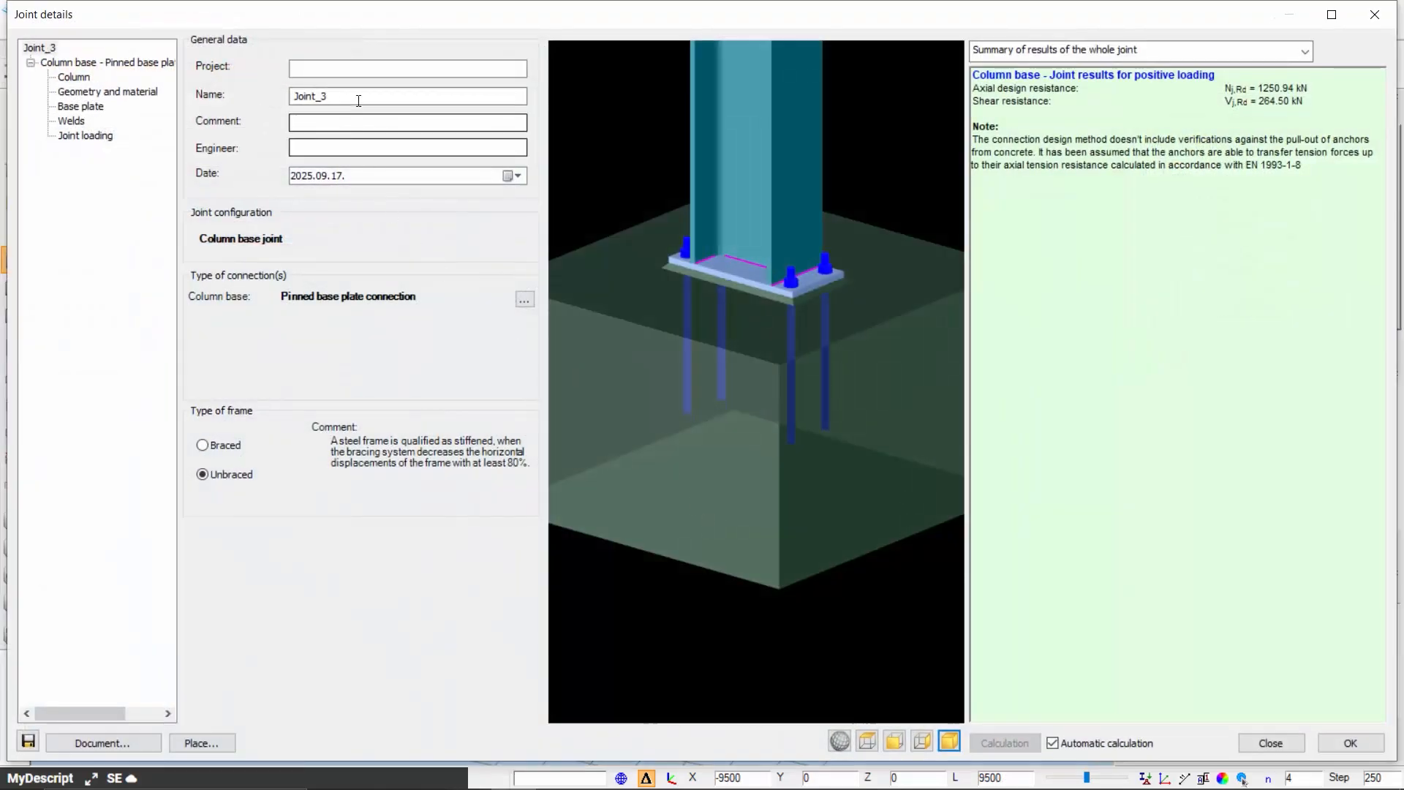
Step: Name the column base joint "pinned base", save it, and end the joint creation command
{"action": "double_click", "coordinate": [358, 100]}
{"action": "type", "text": "pinn"}
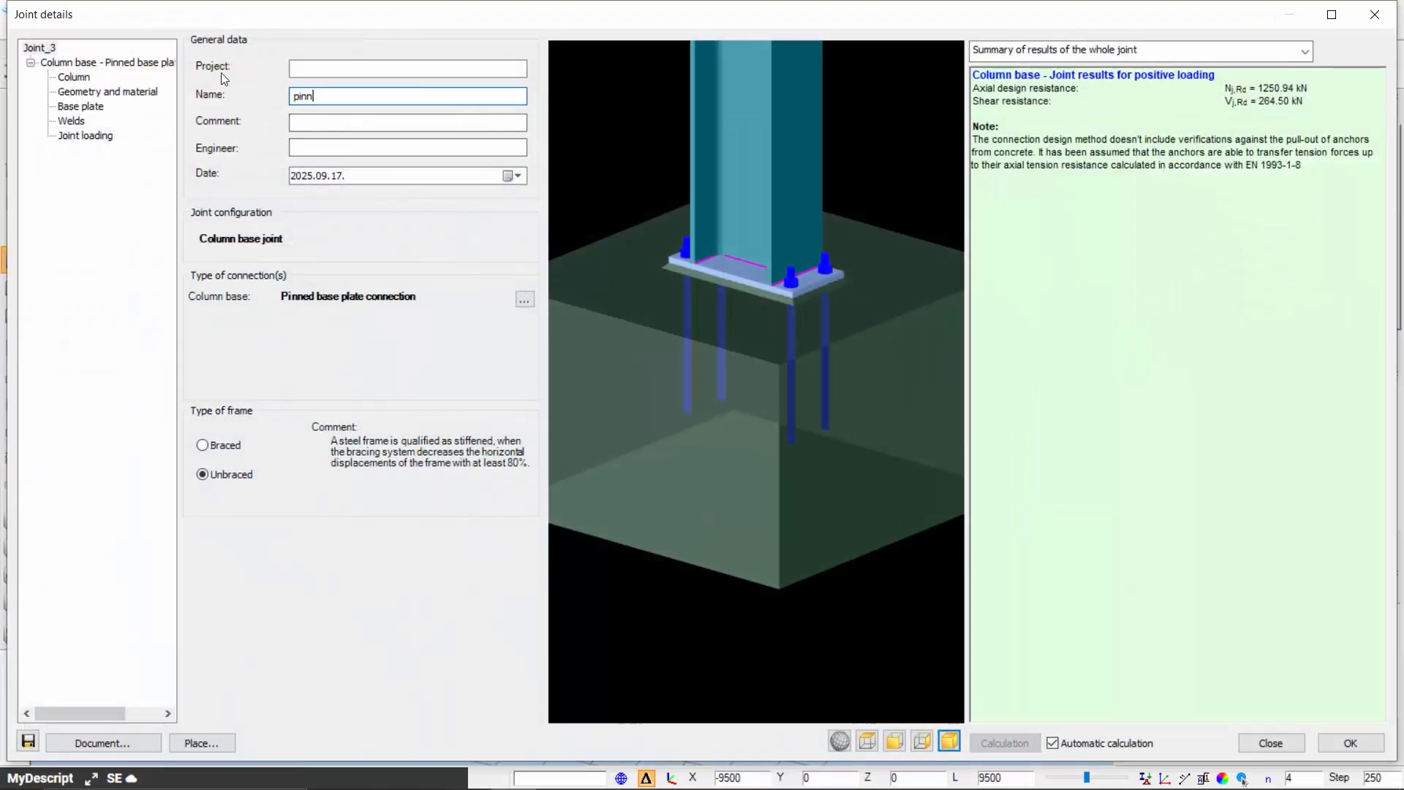
{"action": "type", "text": "ed base"}
{"action": "left_click", "coordinate": [1350, 743]}
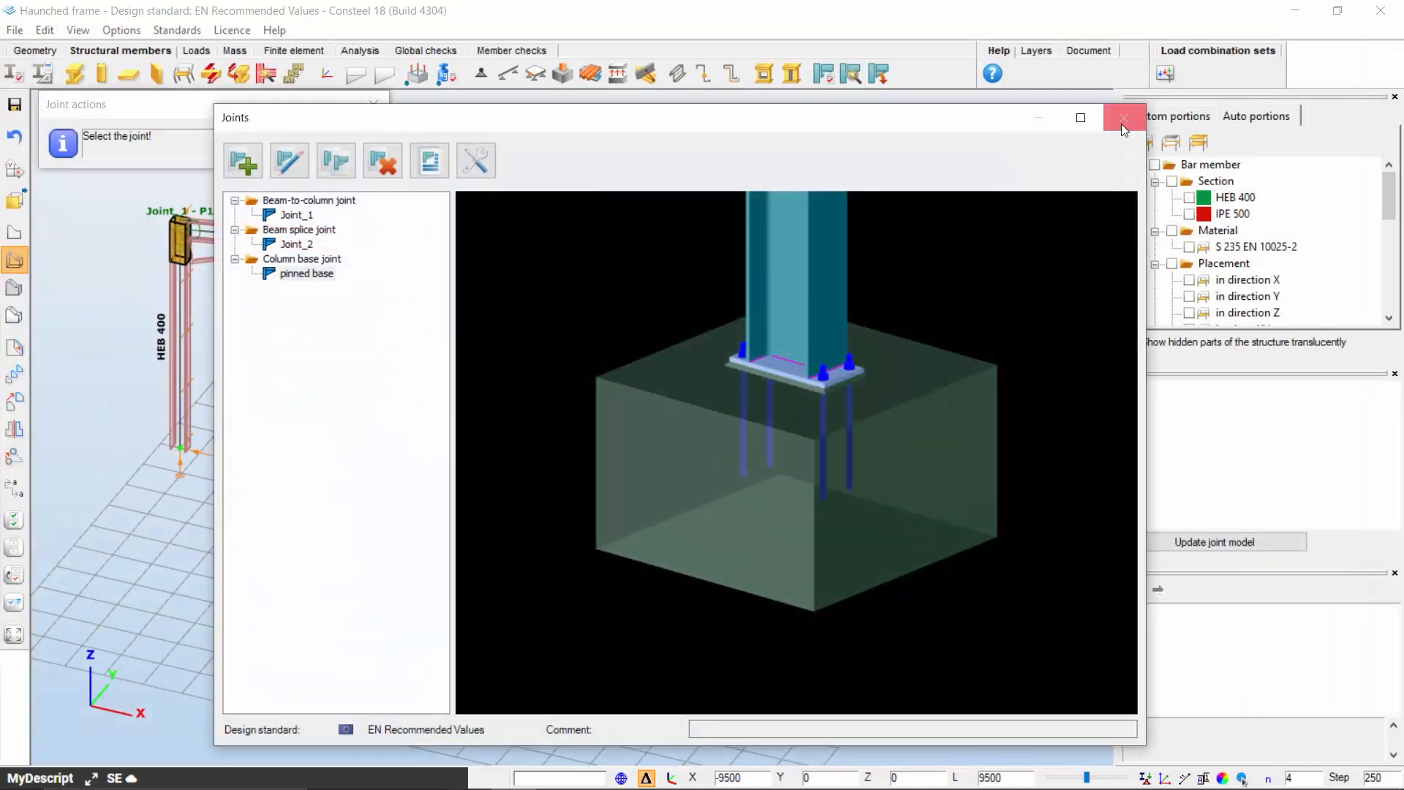
{"action": "left_click", "coordinate": [1124, 118]}
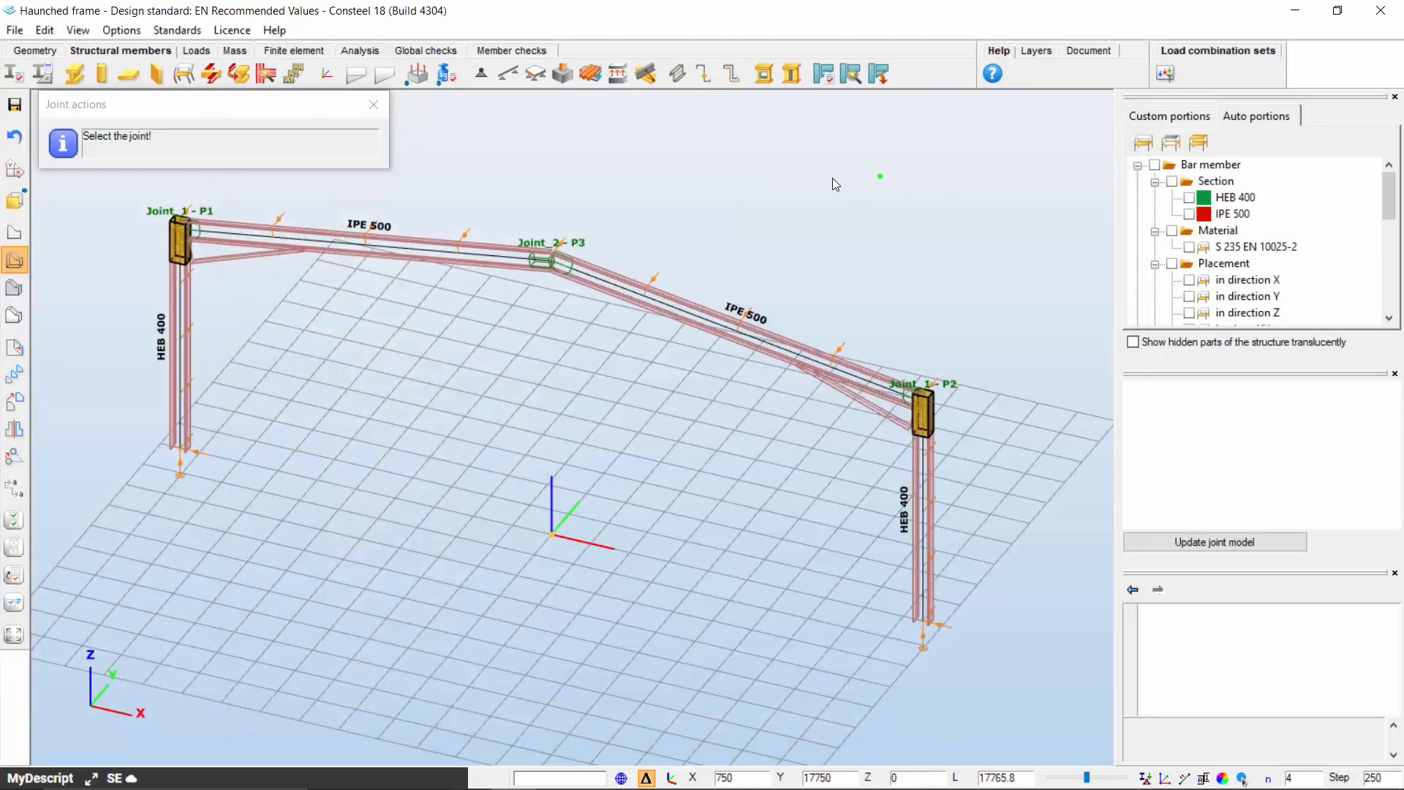
{"action": "left_click", "coordinate": [383, 104]}
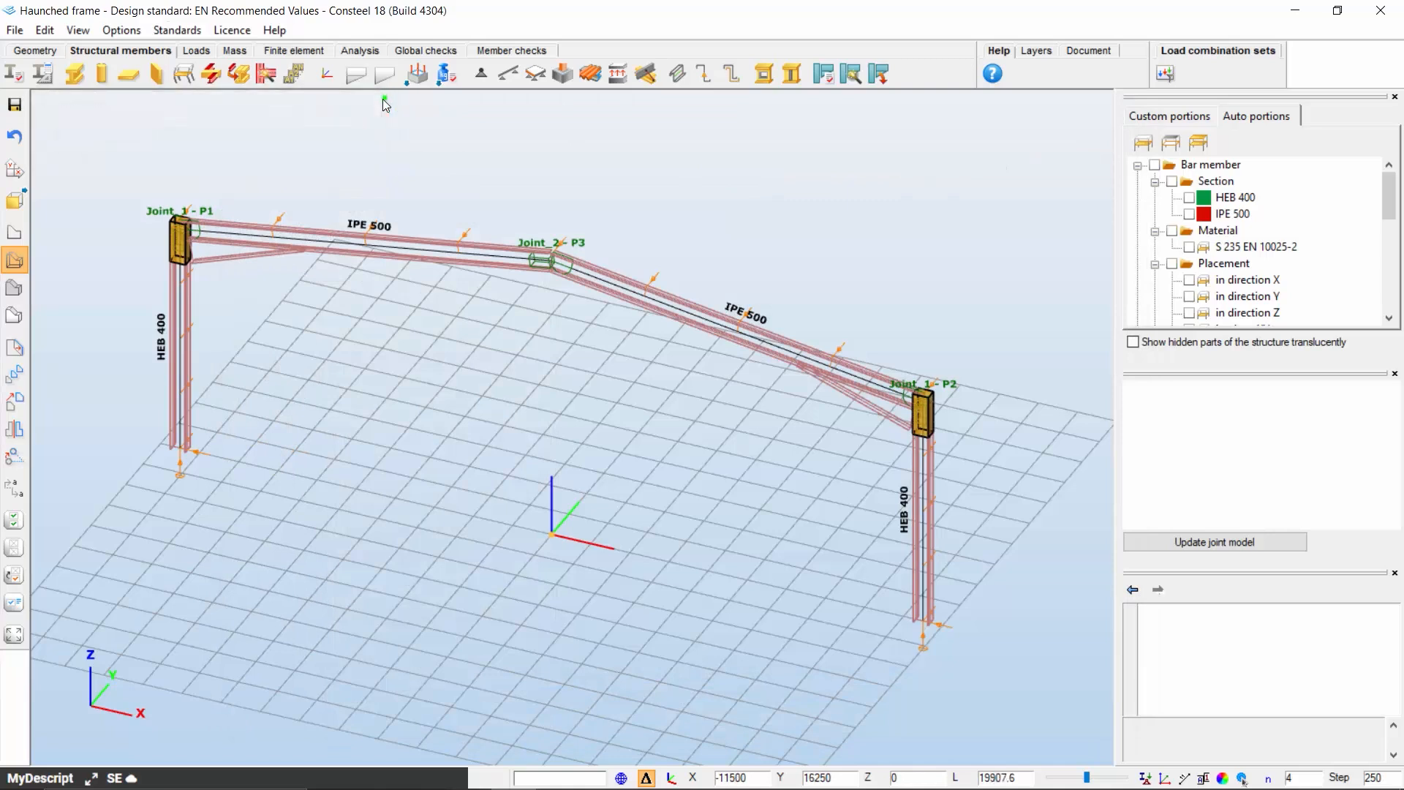
Step: Place the pinned base joint at the bases of both HEB 400 columns
{"action": "left_click", "coordinate": [879, 73]}
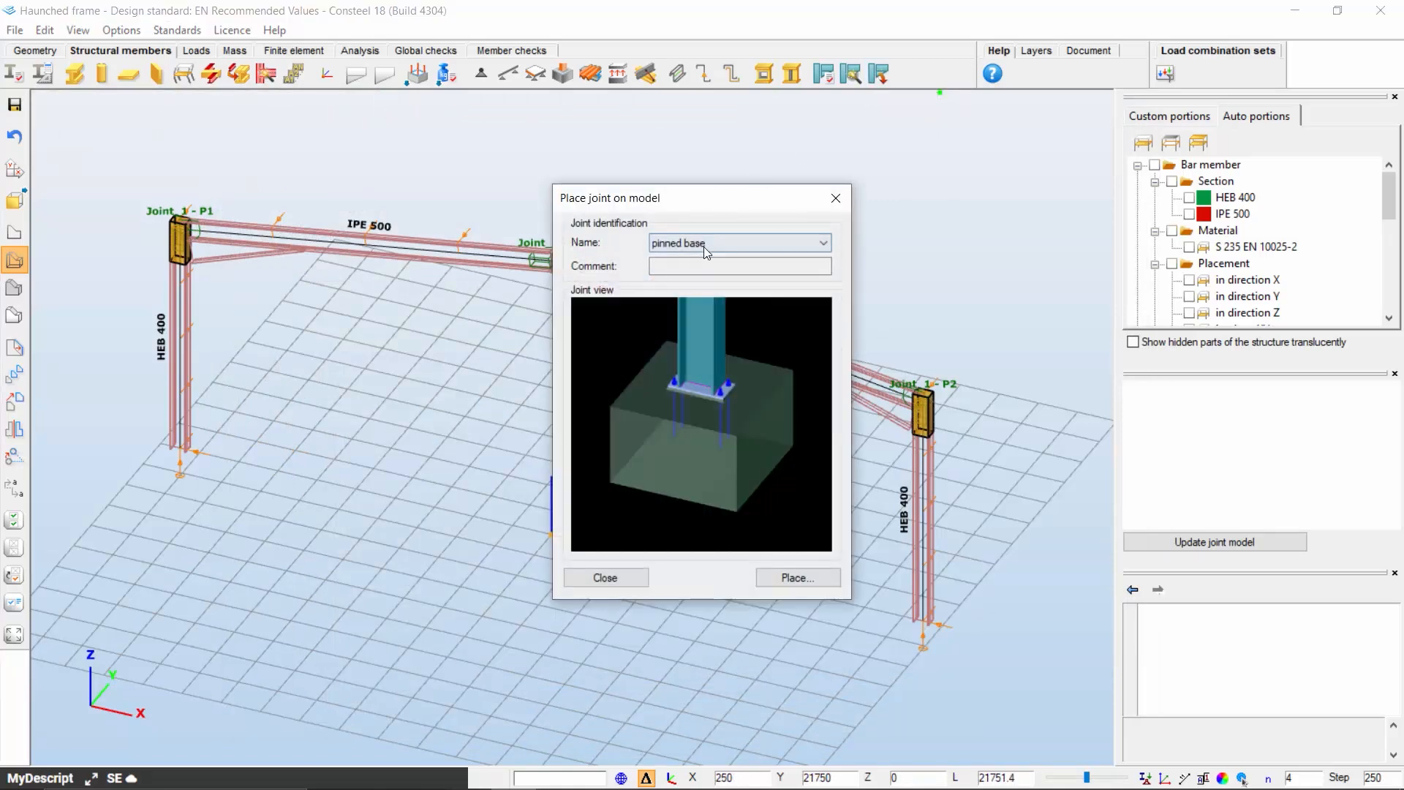
{"action": "left_click_drag", "start_coordinate": [739, 211], "coordinate": [998, 154]}
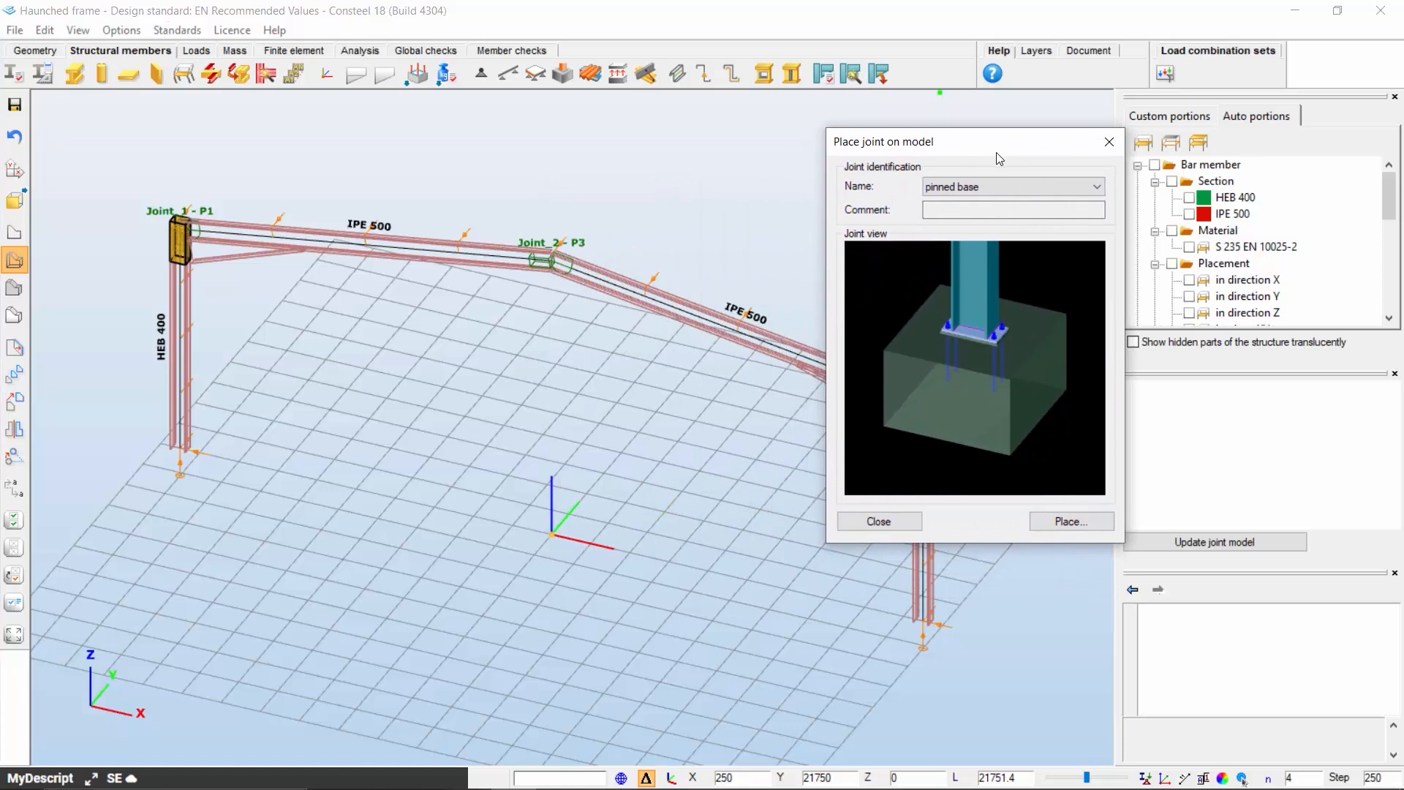
{"action": "left_click", "coordinate": [1070, 522]}
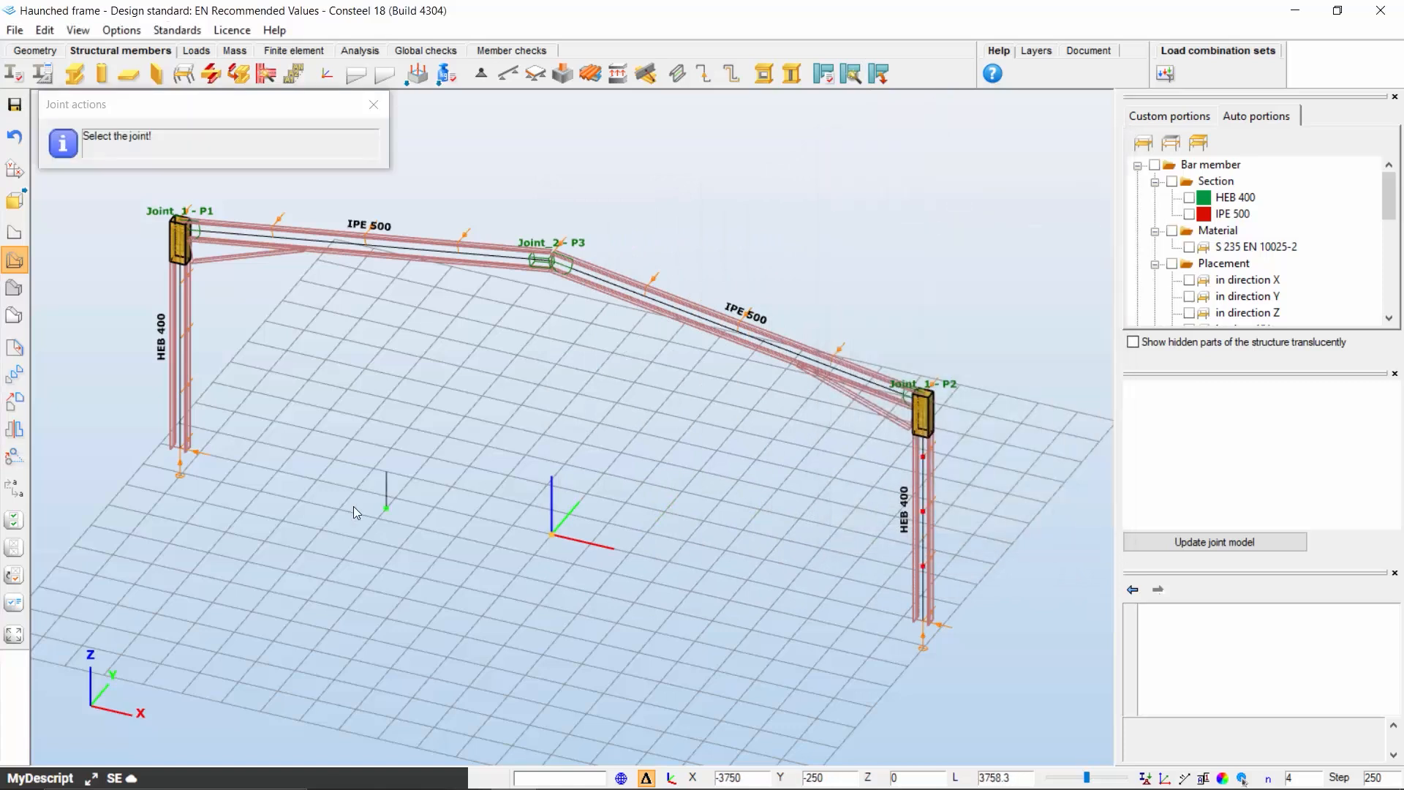
{"action": "left_click", "coordinate": [185, 459]}
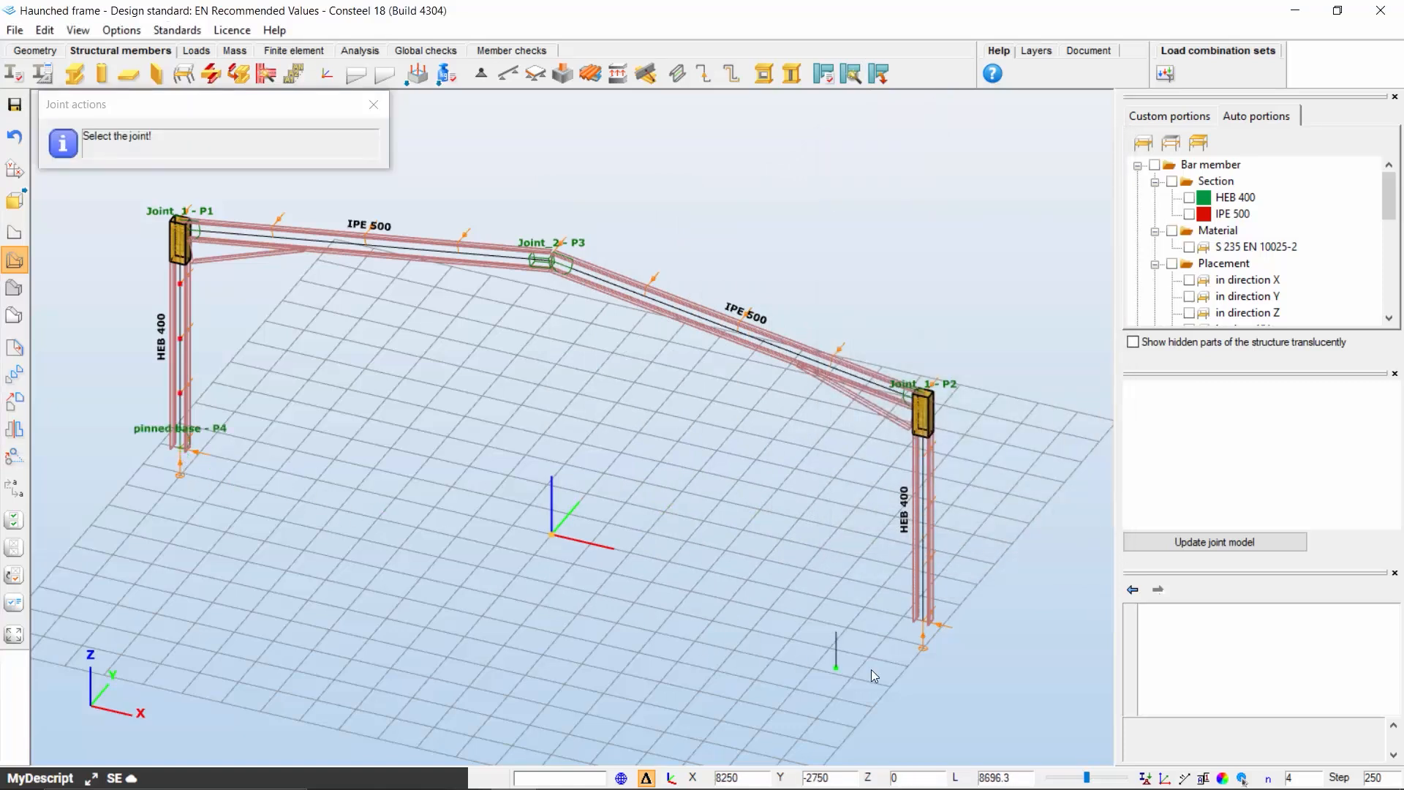
{"action": "left_click", "coordinate": [924, 625]}
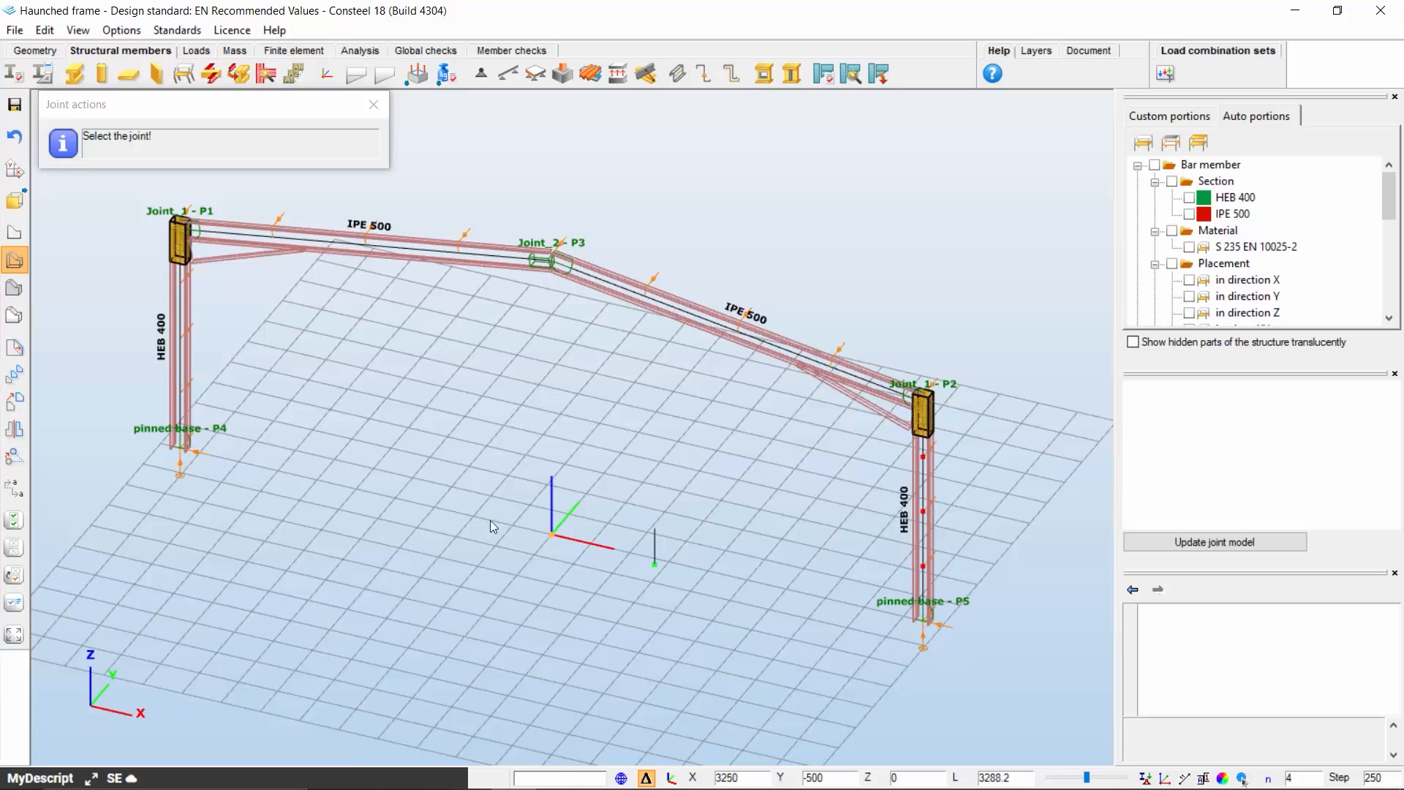
Step: End the joint placement command and inspect the placed pinned base joint at the foot of the P5 column
{"action": "left_click", "coordinate": [373, 104]}
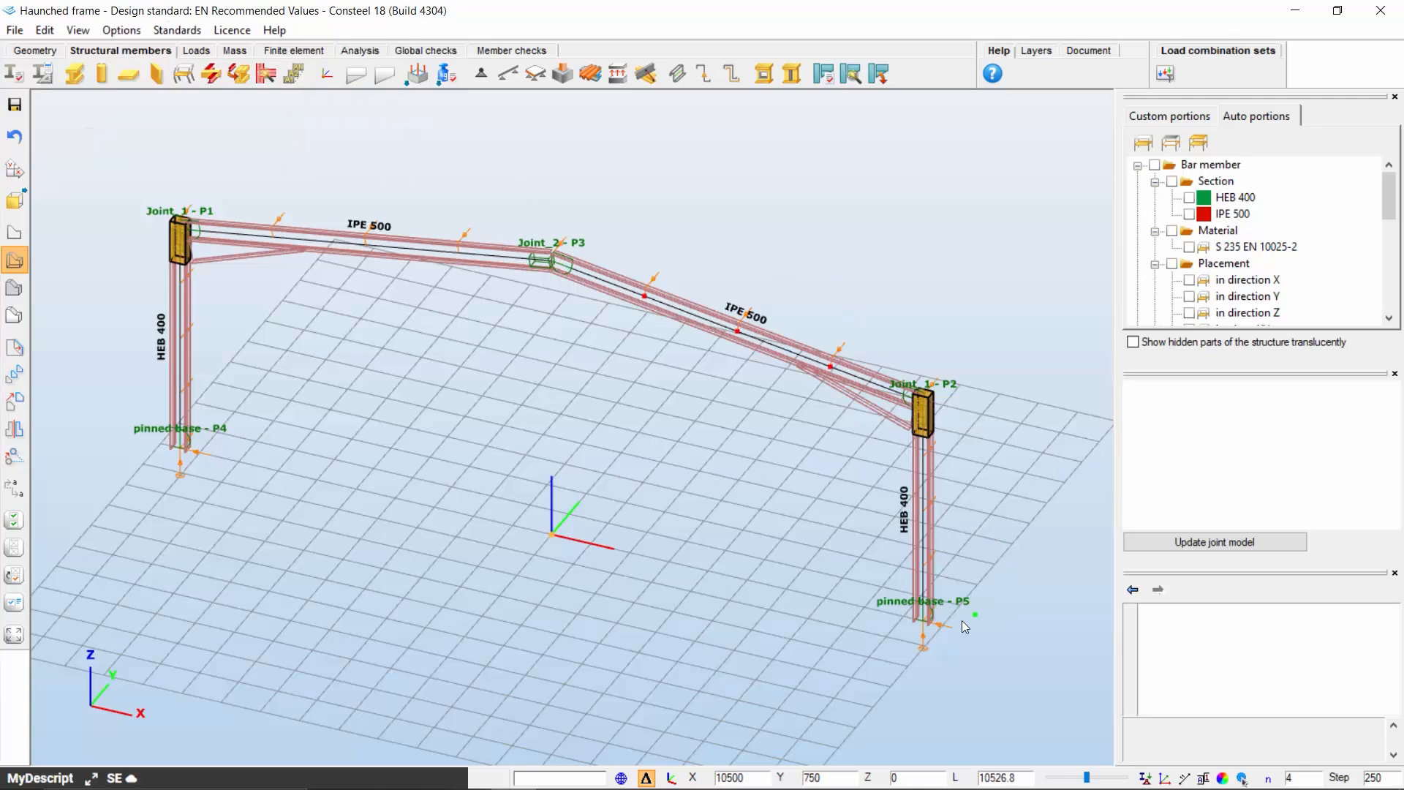
{"action": "scroll", "coordinate": [911, 622], "scroll_direction": "up", "scroll_amount": 3}
{"action": "scroll", "coordinate": [911, 622], "scroll_direction": "up", "scroll_amount": 1}
{"action": "middle_click_drag", "start_coordinate": [1067, 599], "coordinate": [872, 612]}
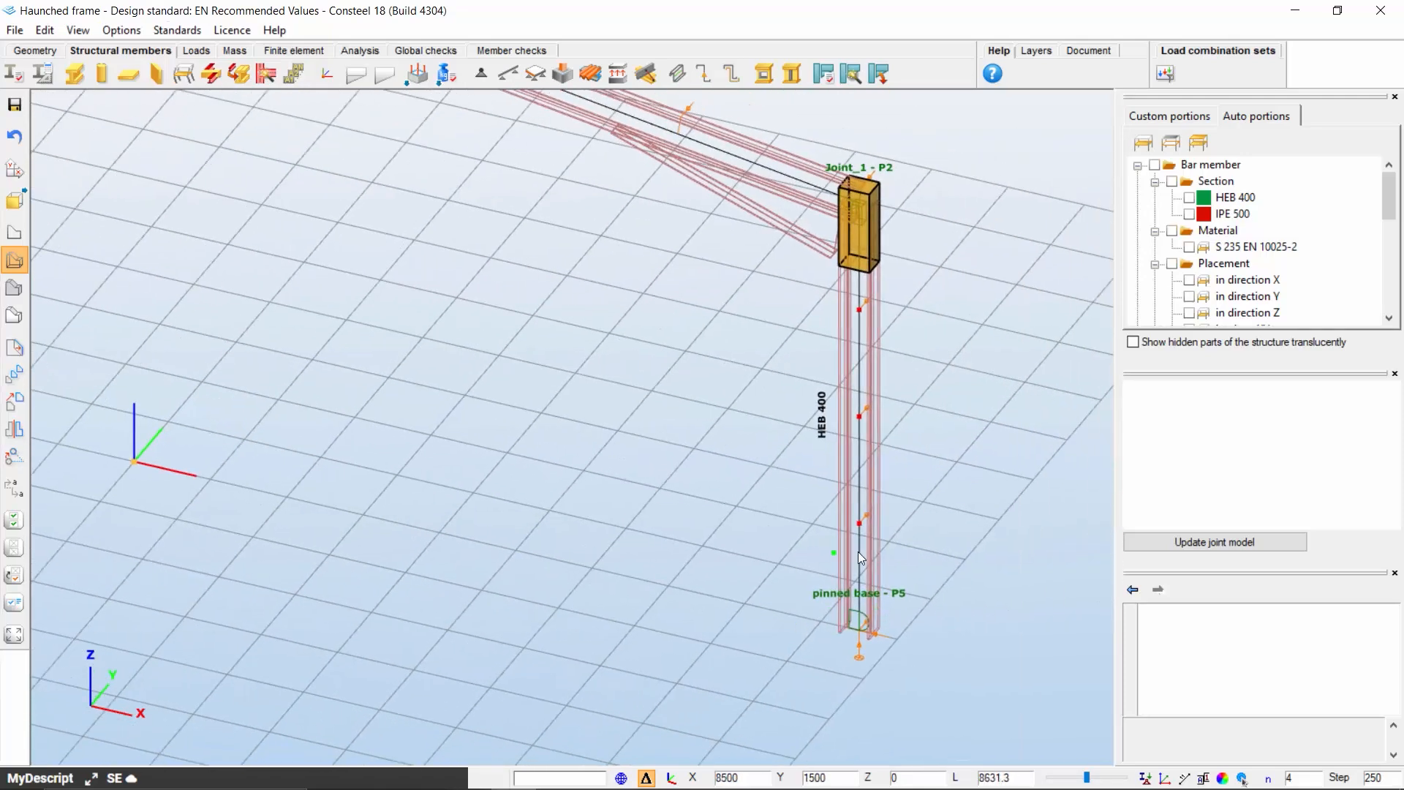
{"action": "scroll", "coordinate": [815, 582], "scroll_direction": "down", "scroll_amount": 1}
{"action": "scroll", "coordinate": [677, 520], "scroll_direction": "down", "scroll_amount": 3}
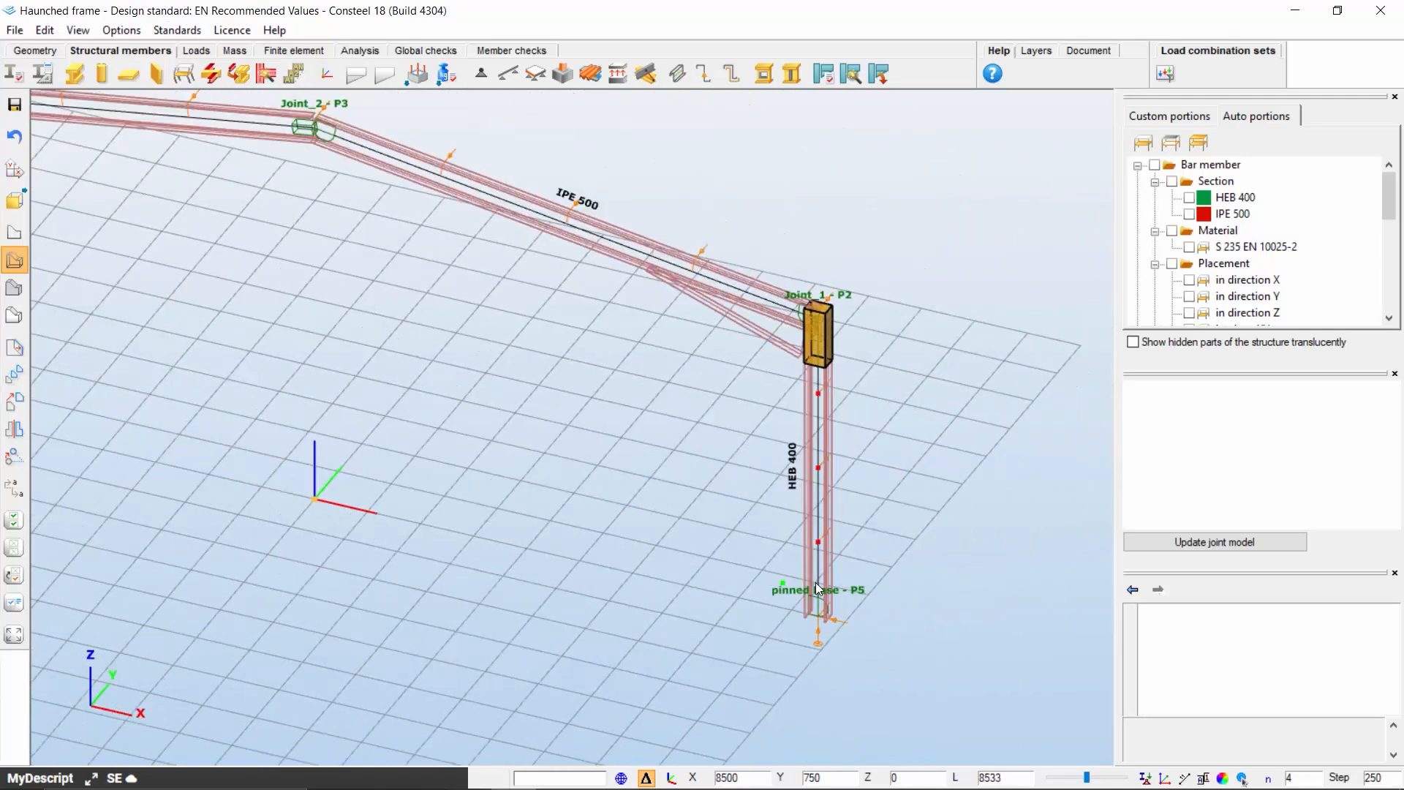
{"action": "middle_click_drag", "start_coordinate": [678, 519], "coordinate": [790, 512]}
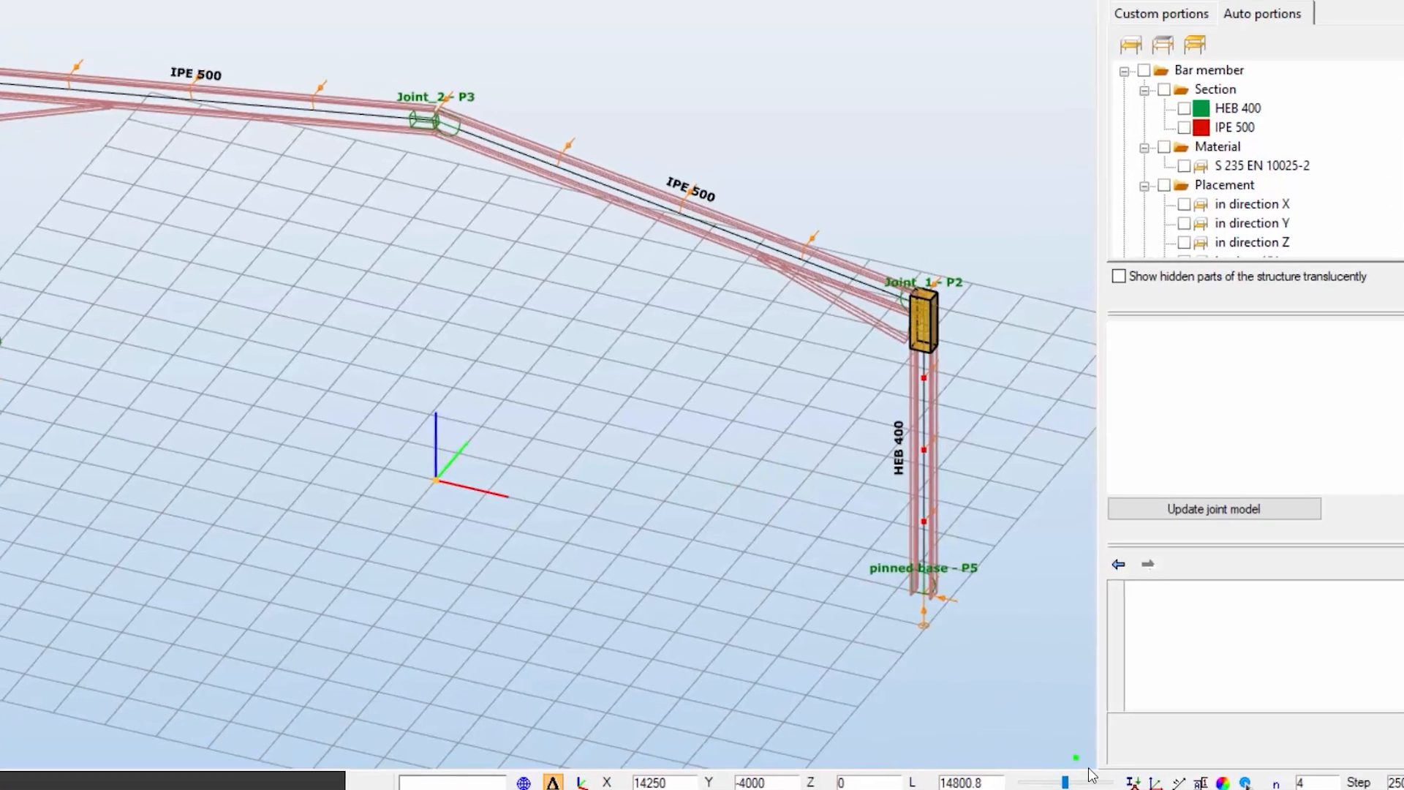
Step: Switch the visibility of the joint labels in the model off and back on
{"action": "left_click", "coordinate": [1178, 781]}
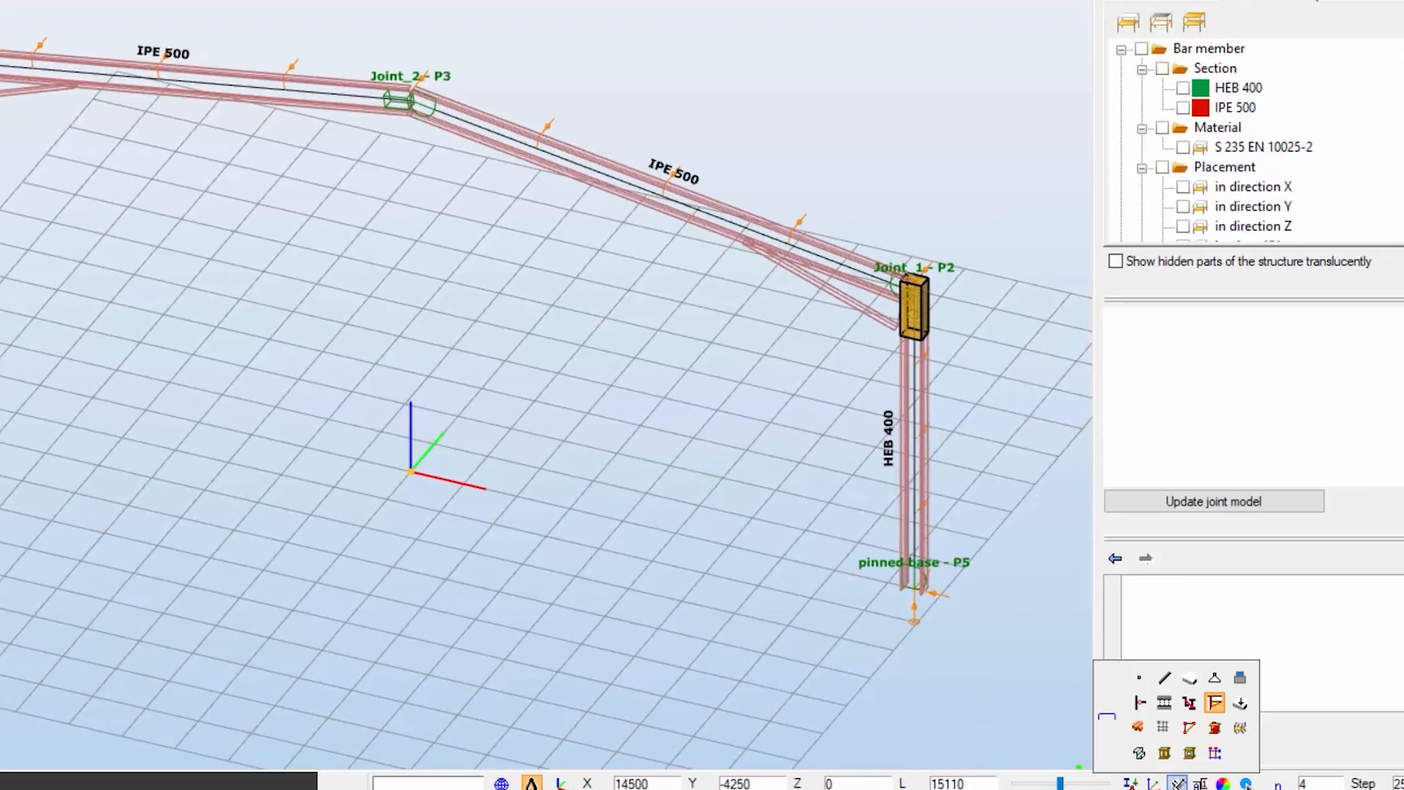
{"action": "left_click", "coordinate": [1217, 706]}
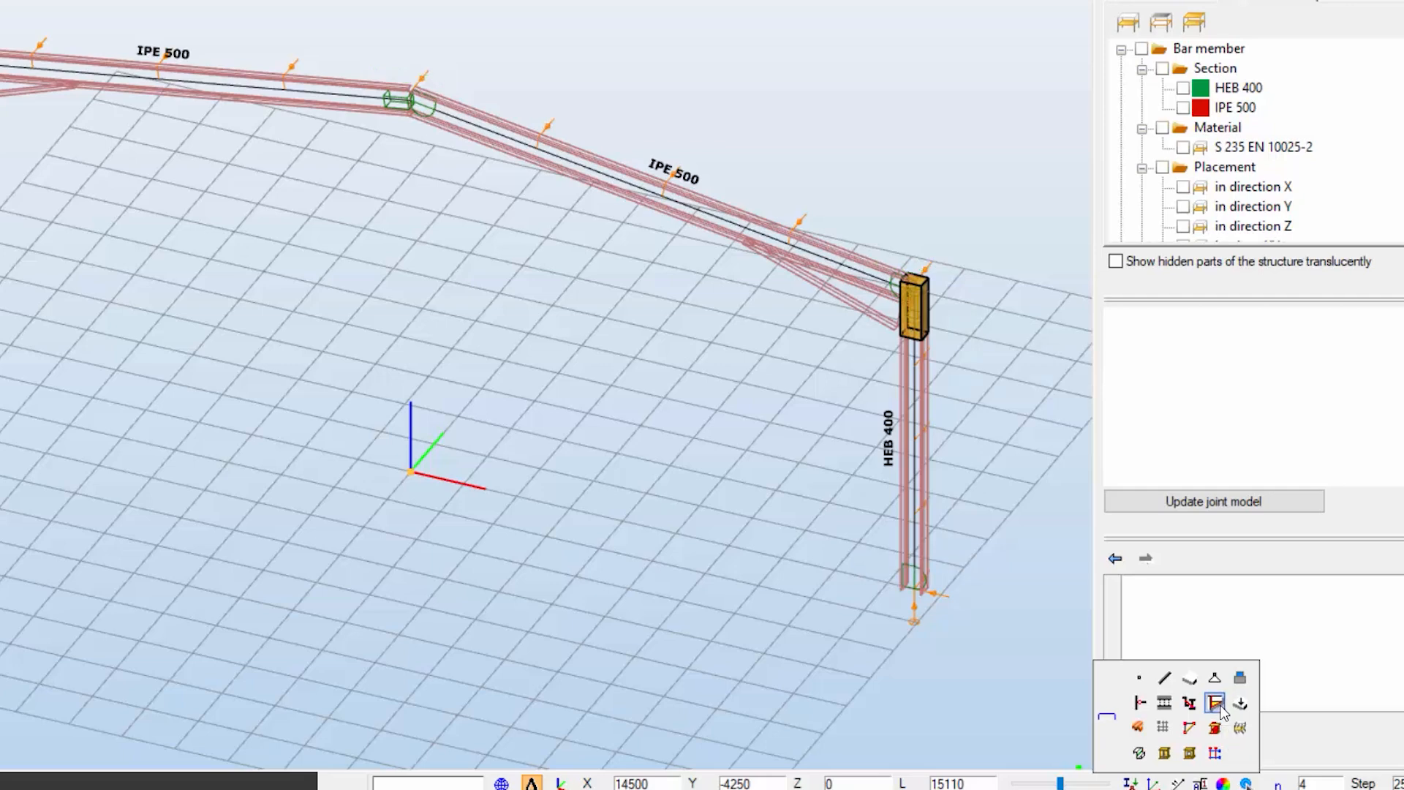
{"action": "left_click", "coordinate": [1217, 706]}
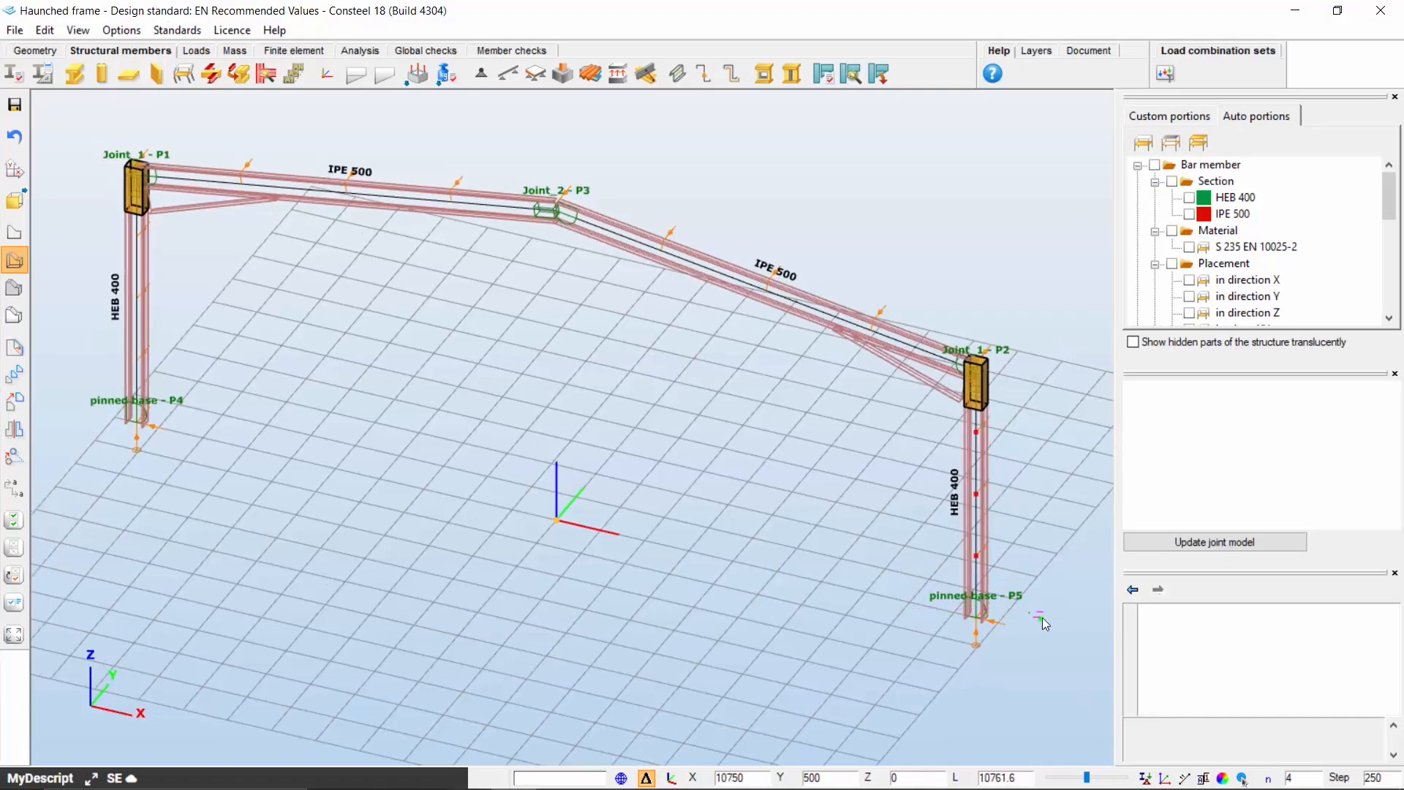
Step: Open the details of the pinned base joint placed at P5 and review its 3D model and origin of joint load options
{"action": "left_click_drag", "start_coordinate": [945, 569], "coordinate": [1053, 620]}
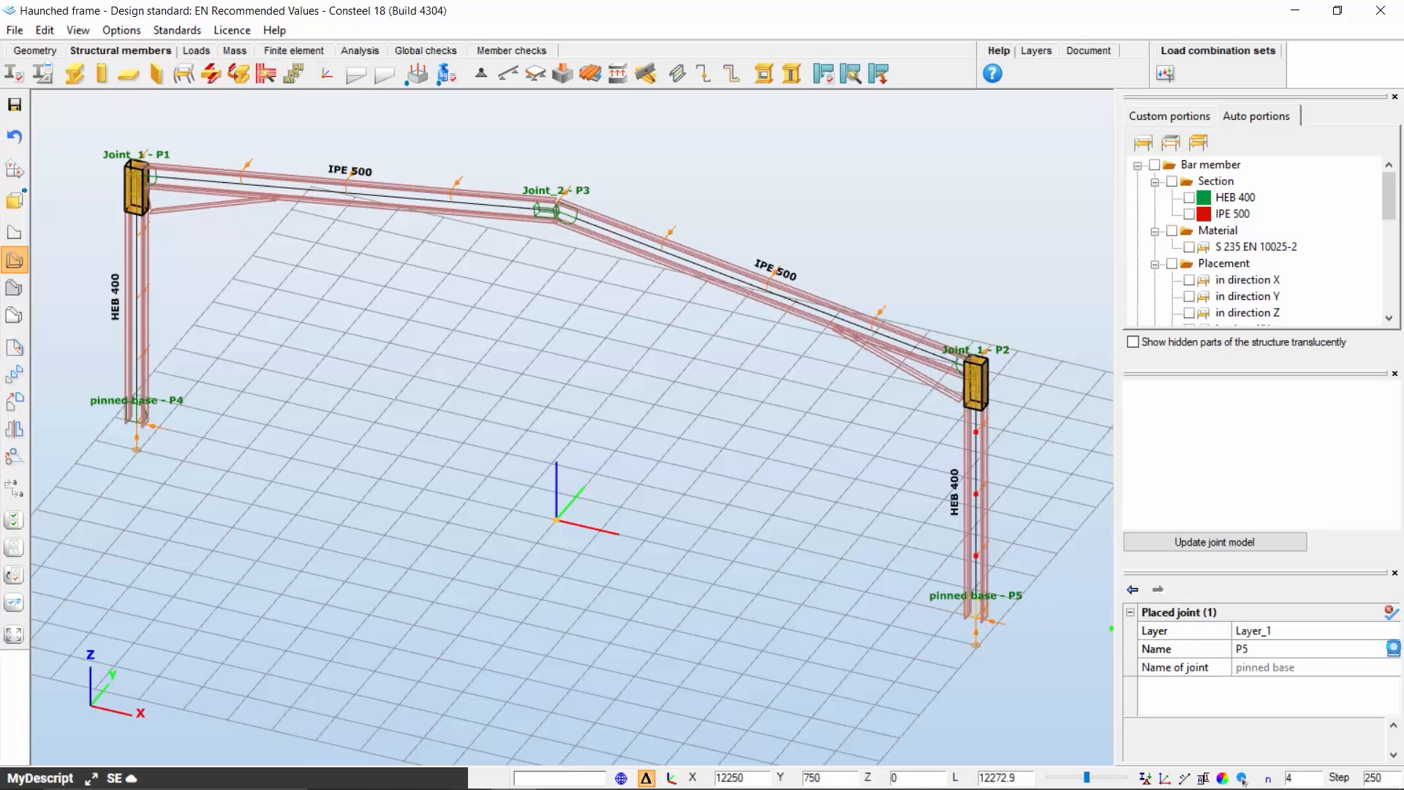
{"action": "left_click", "coordinate": [1393, 648]}
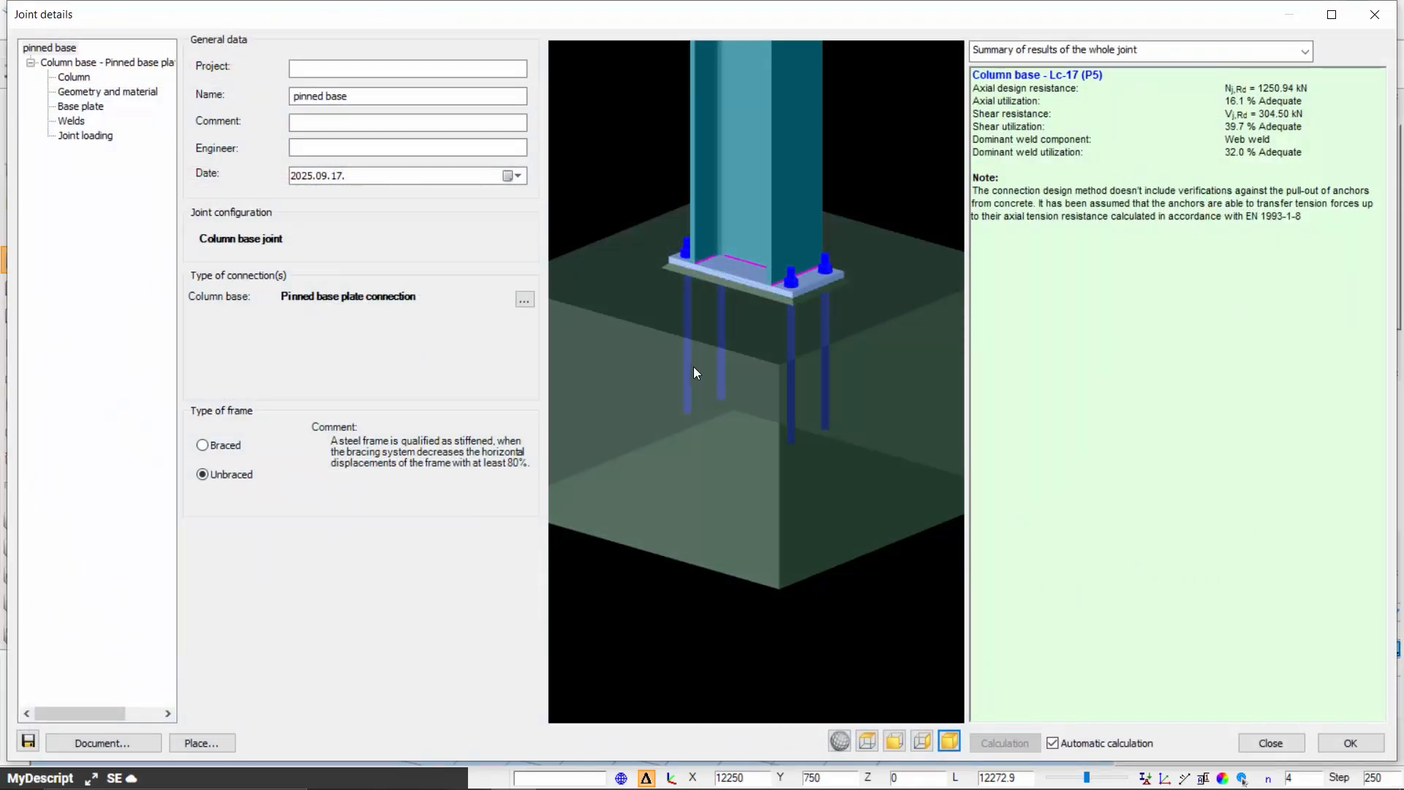
{"action": "mouse_move", "coordinate": [792, 358]}
{"action": "left_mouse_down"}
{"action": "mouse_move", "coordinate": [784, 376]}
{"action": "mouse_move", "coordinate": [674, 372]}
{"action": "mouse_move", "coordinate": [640, 340]}
{"action": "mouse_move", "coordinate": [737, 370]}
{"action": "mouse_move", "coordinate": [801, 367]}
{"action": "left_mouse_up"}
{"action": "left_click_drag", "start_coordinate": [739, 269], "coordinate": [746, 339]}
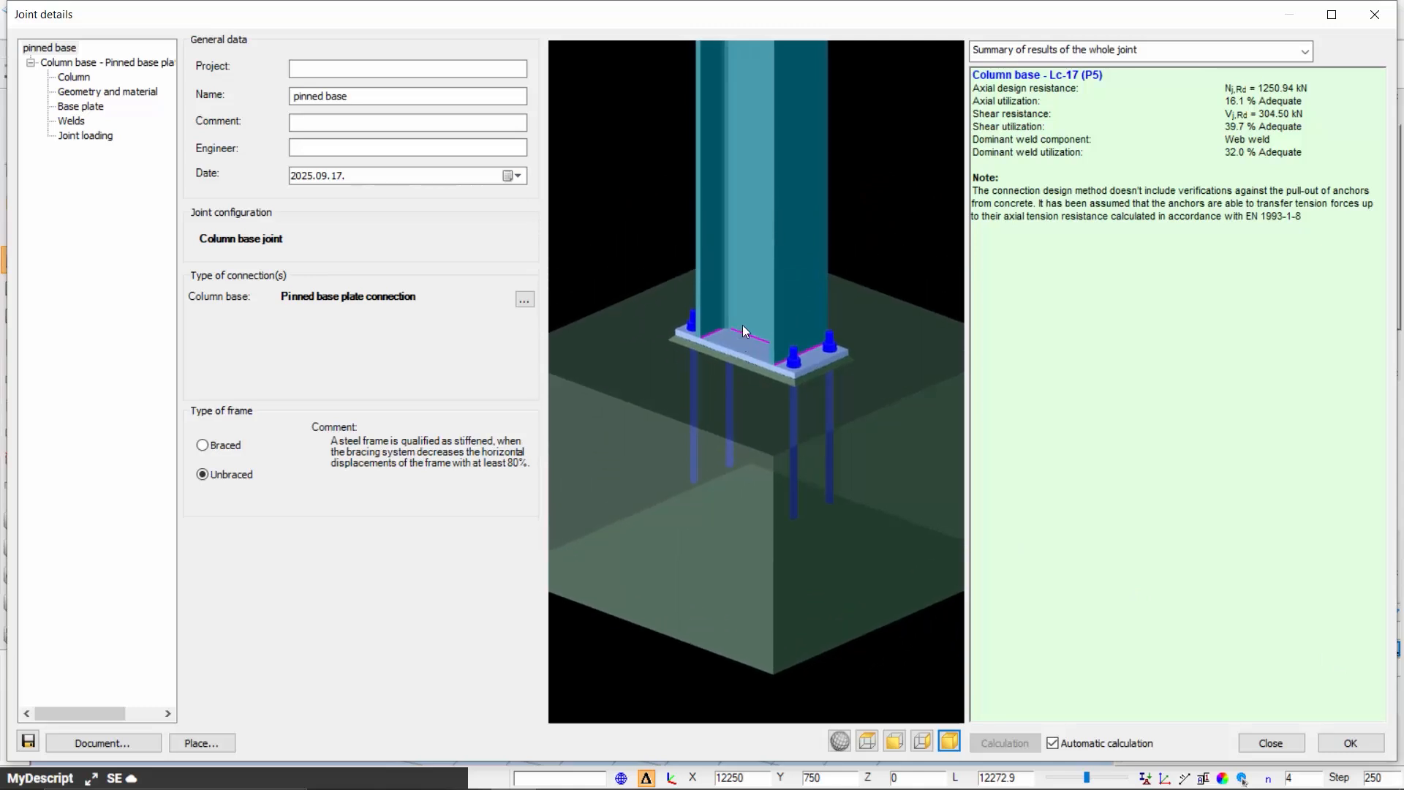
{"action": "left_click", "coordinate": [94, 136]}
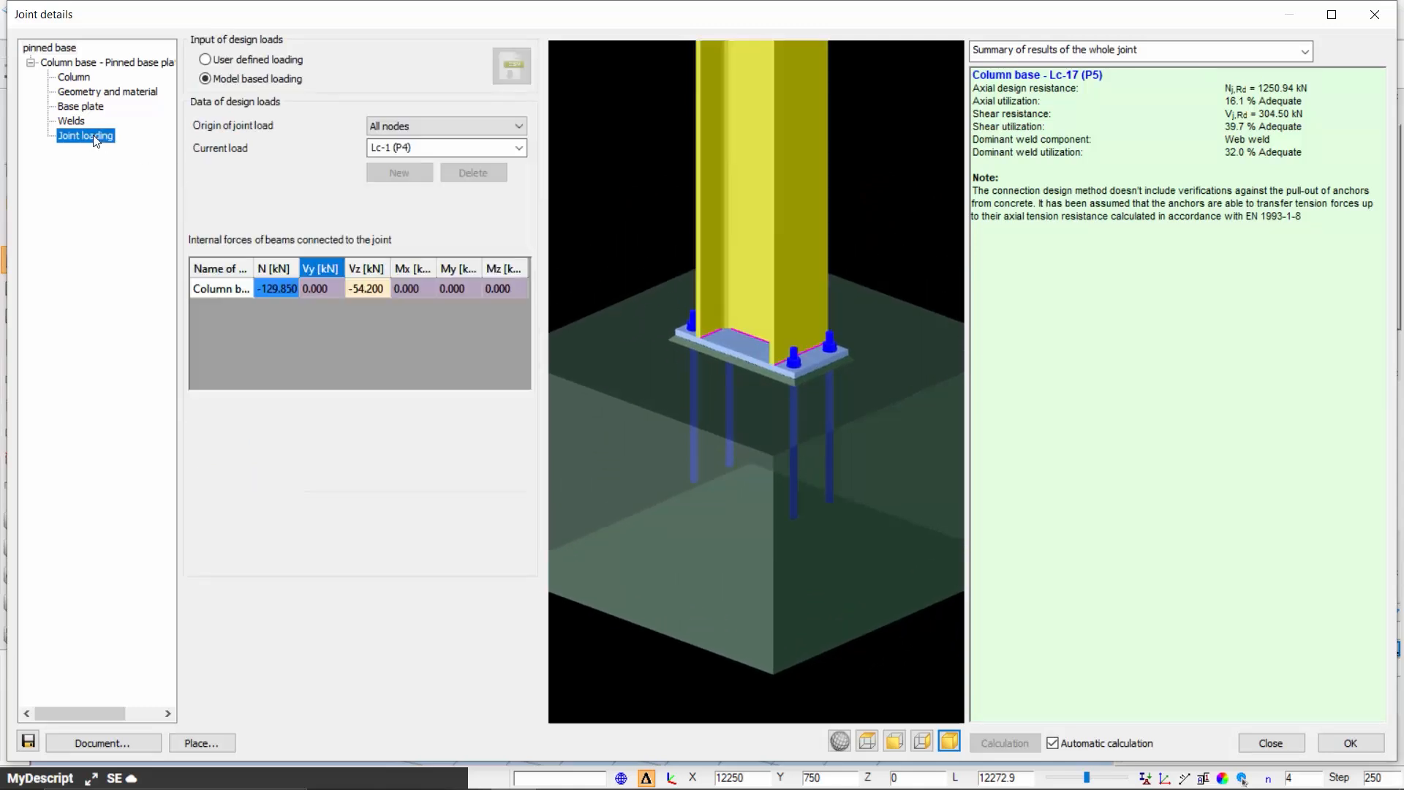
{"action": "left_click", "coordinate": [504, 129]}
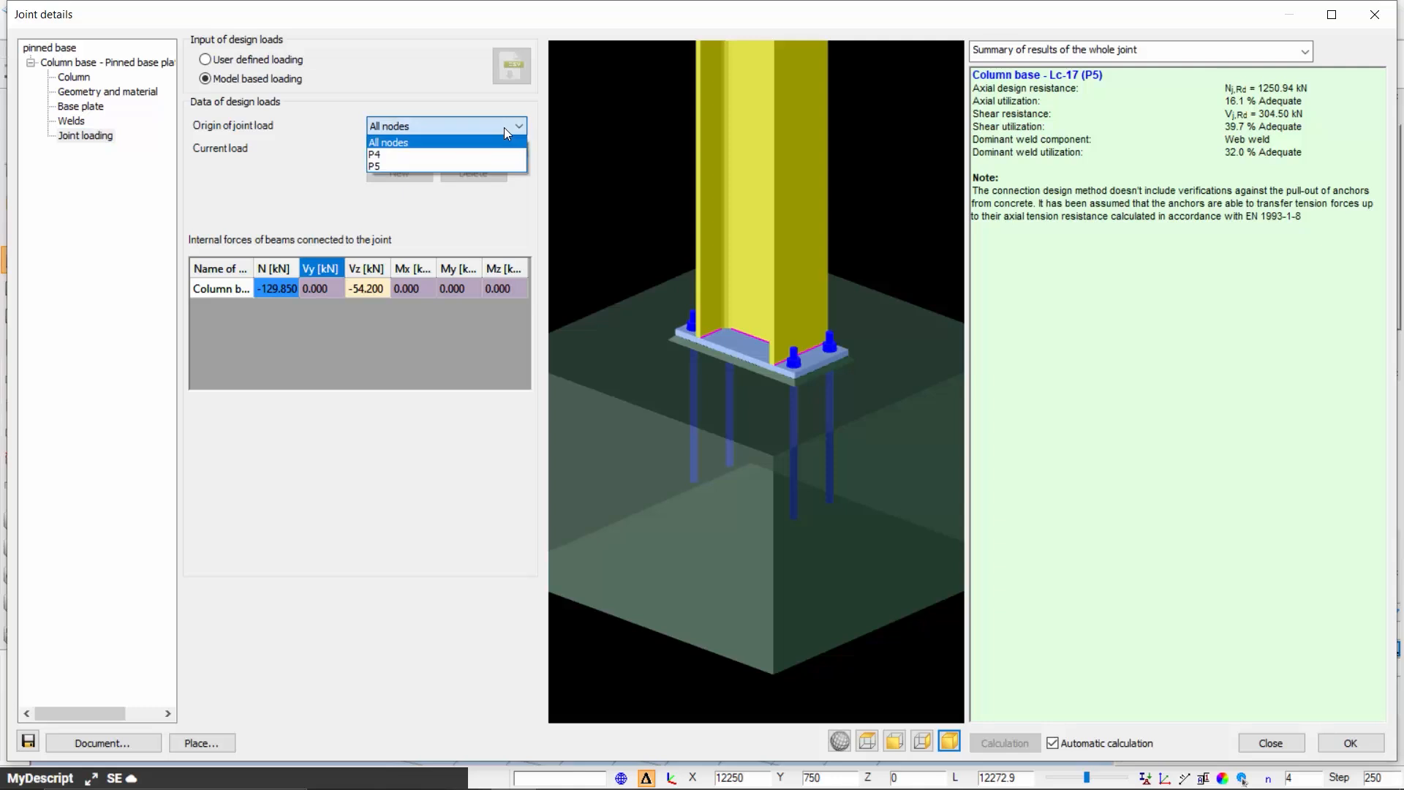
{"action": "left_click", "coordinate": [503, 127]}
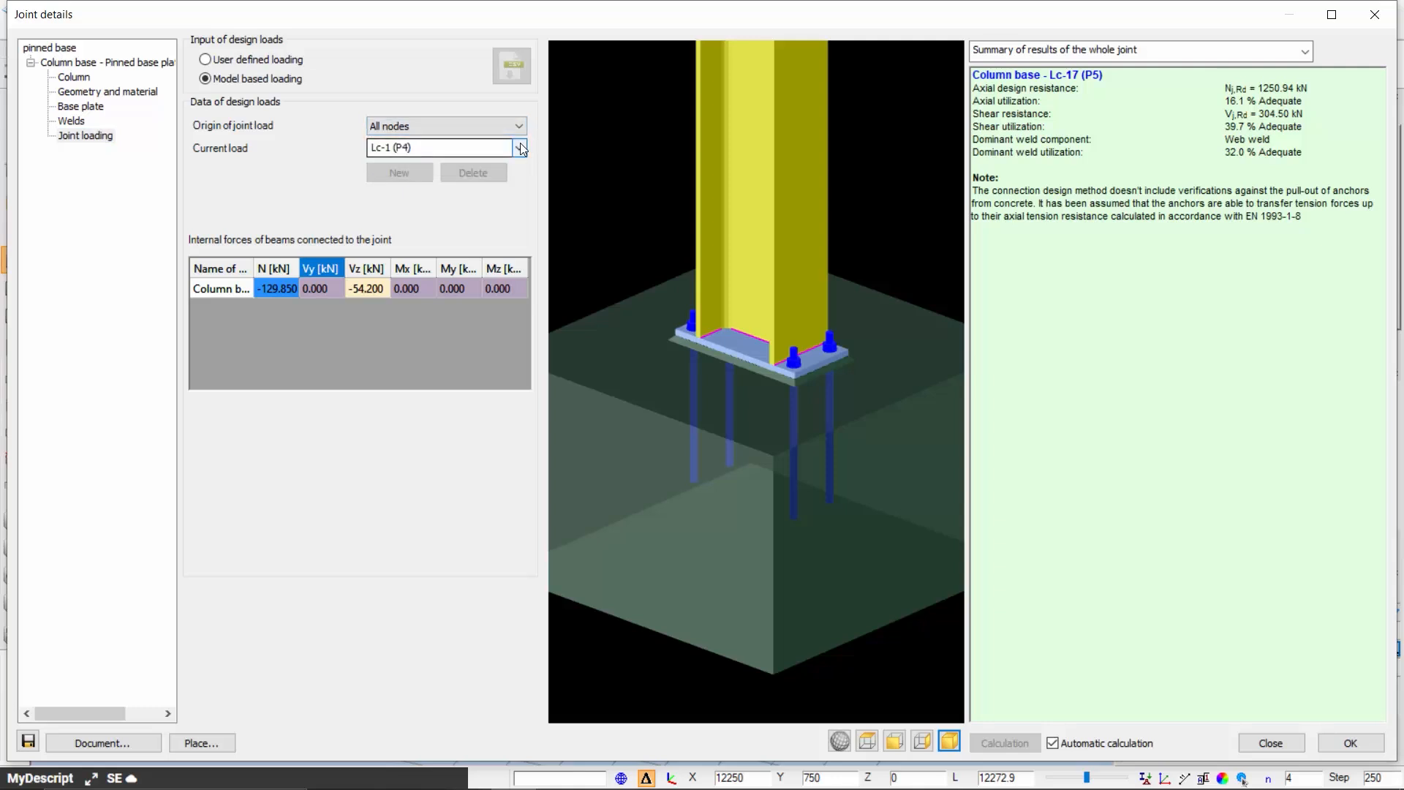
Step: Set the base plate to one bolt row, 440 mm height and an end-plate position of -20 mm, and accept the joint
{"action": "left_click", "coordinate": [100, 109]}
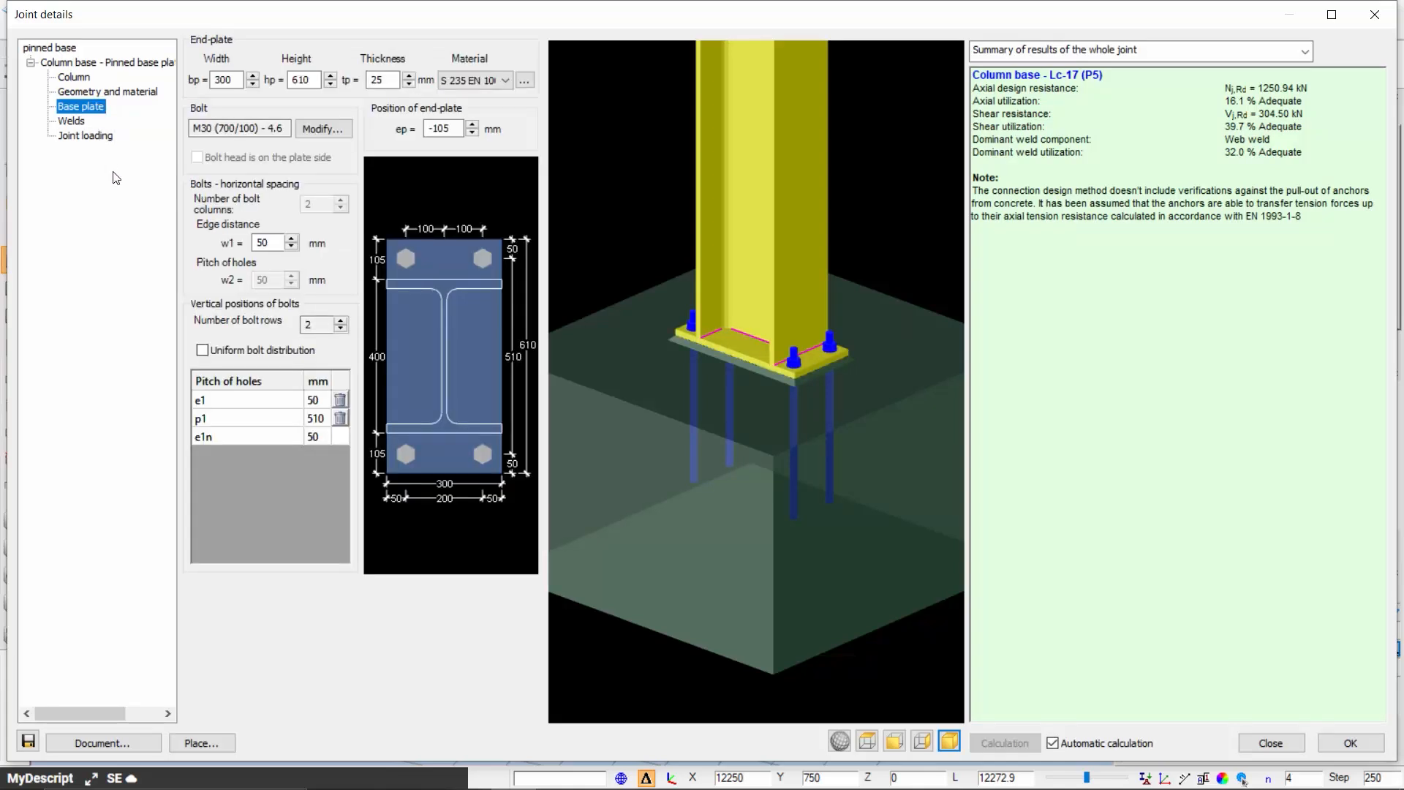
{"action": "left_click", "coordinate": [340, 329]}
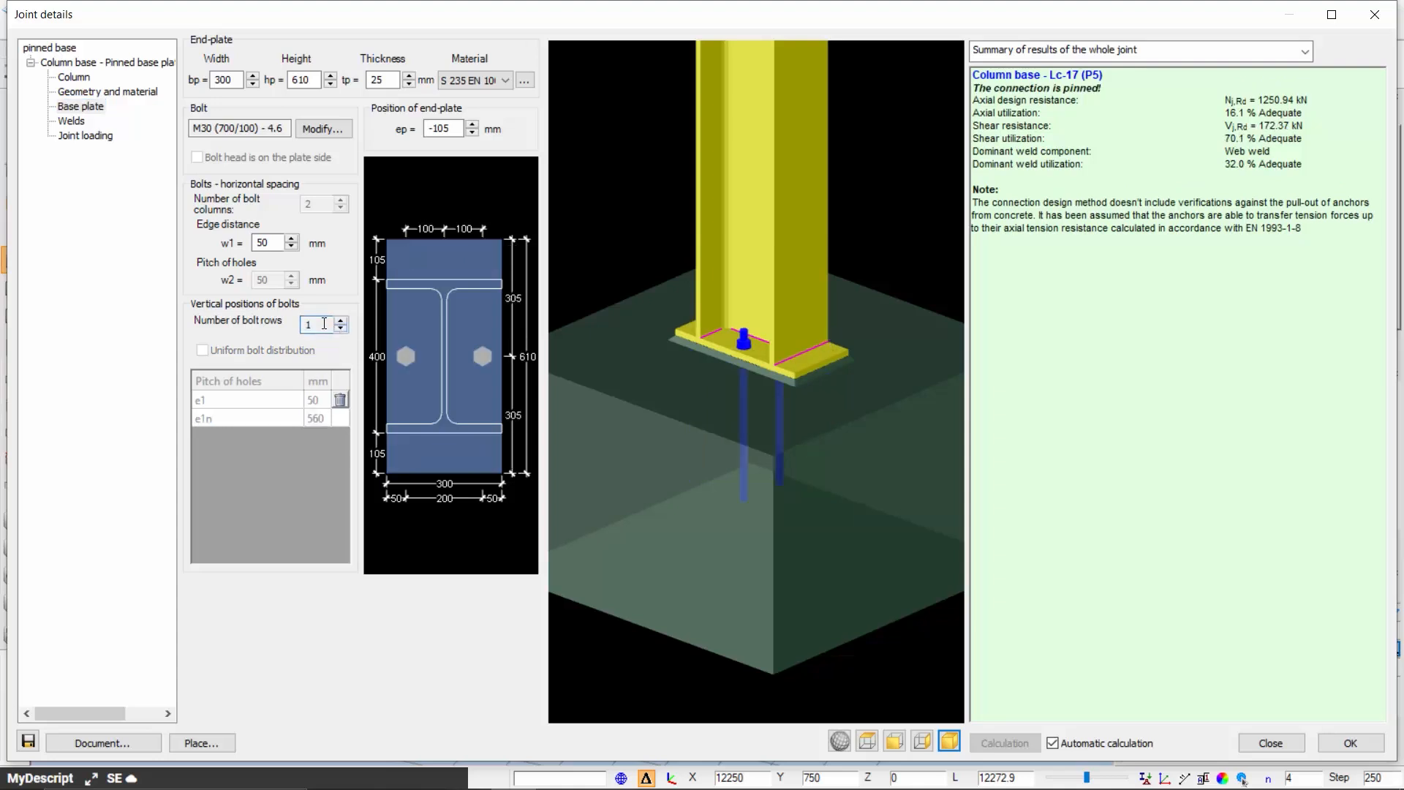
{"action": "left_click", "coordinate": [305, 80]}
{"action": "type", "text": "440"}
{"action": "left_click", "coordinate": [454, 130]}
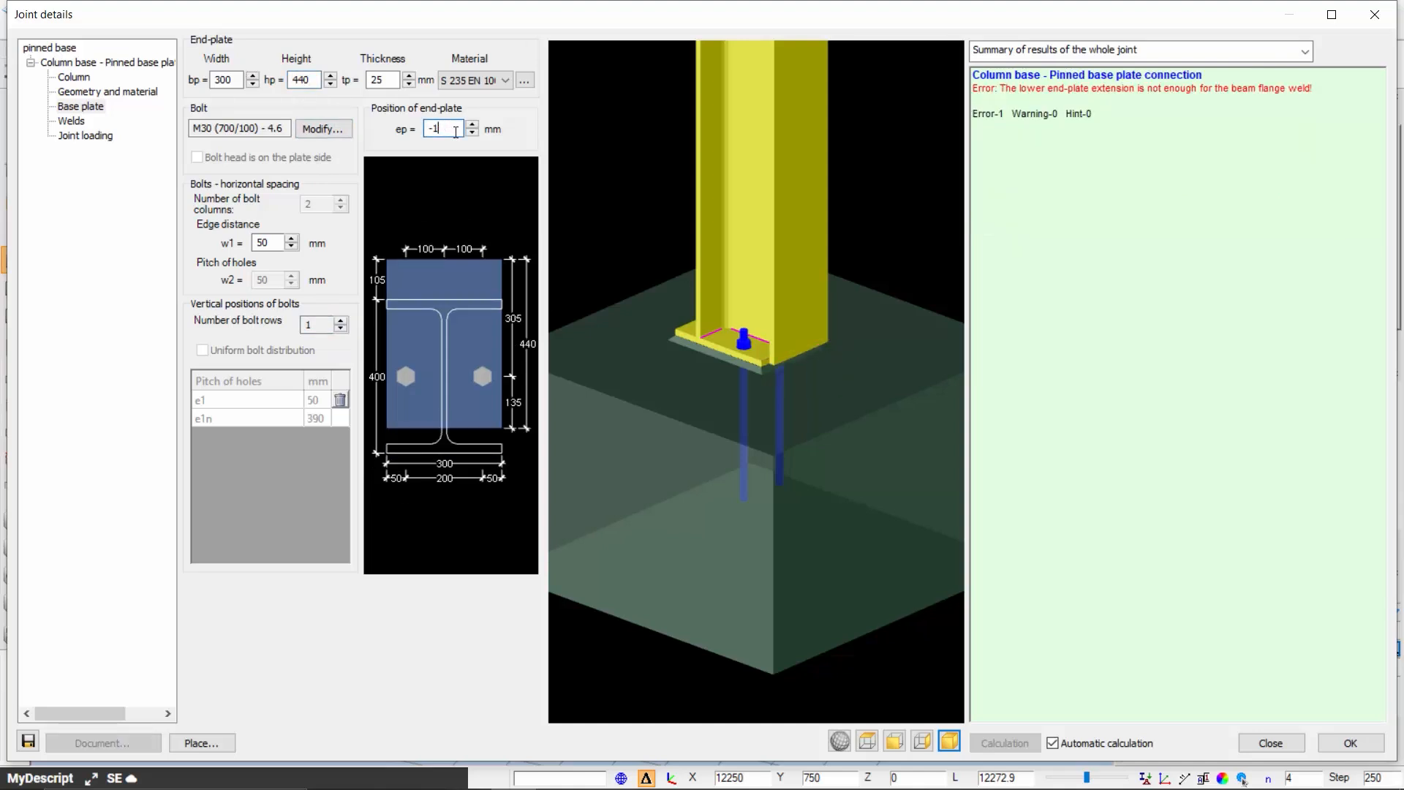
{"action": "type", "text": "-20"}
{"action": "left_click", "coordinate": [279, 244]}
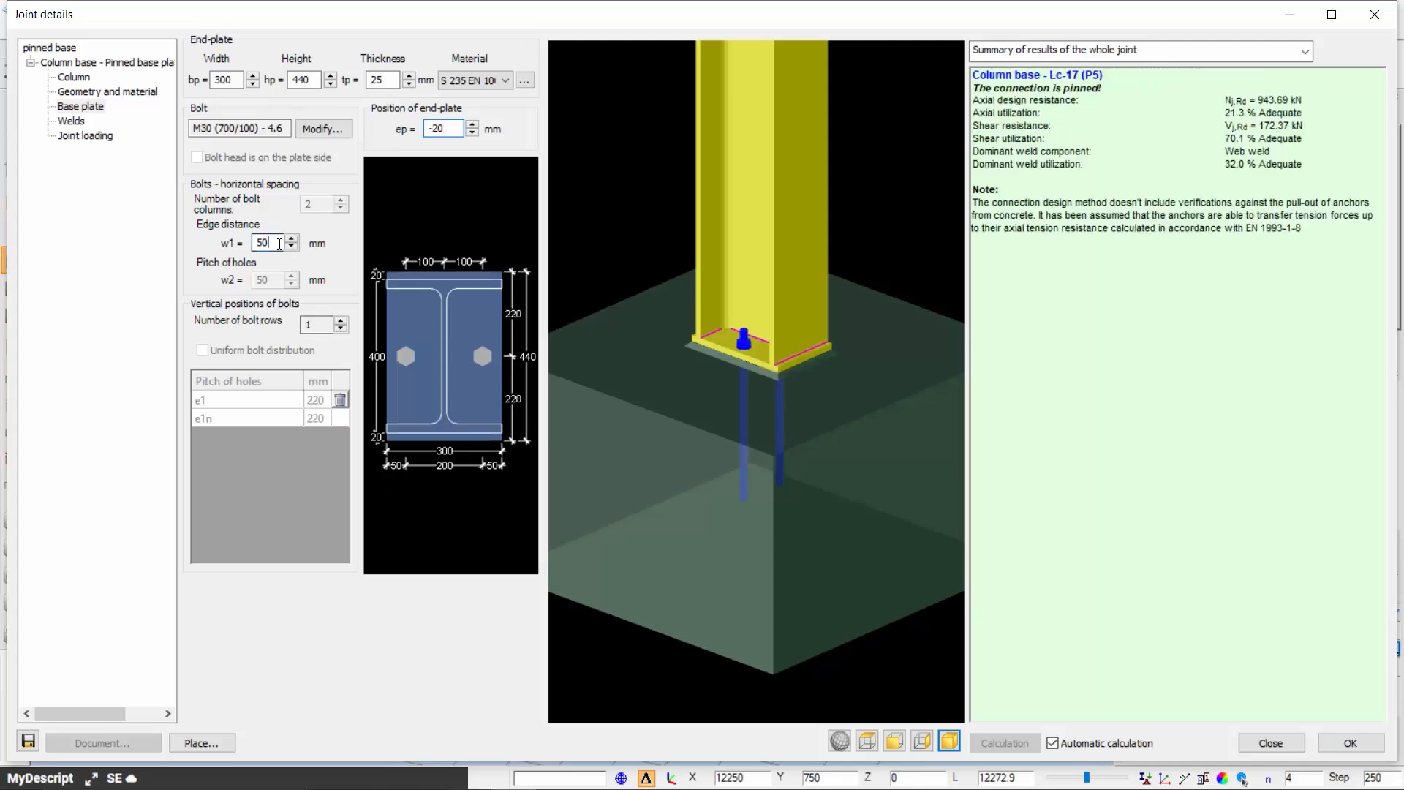
{"action": "left_click", "coordinate": [1369, 750]}
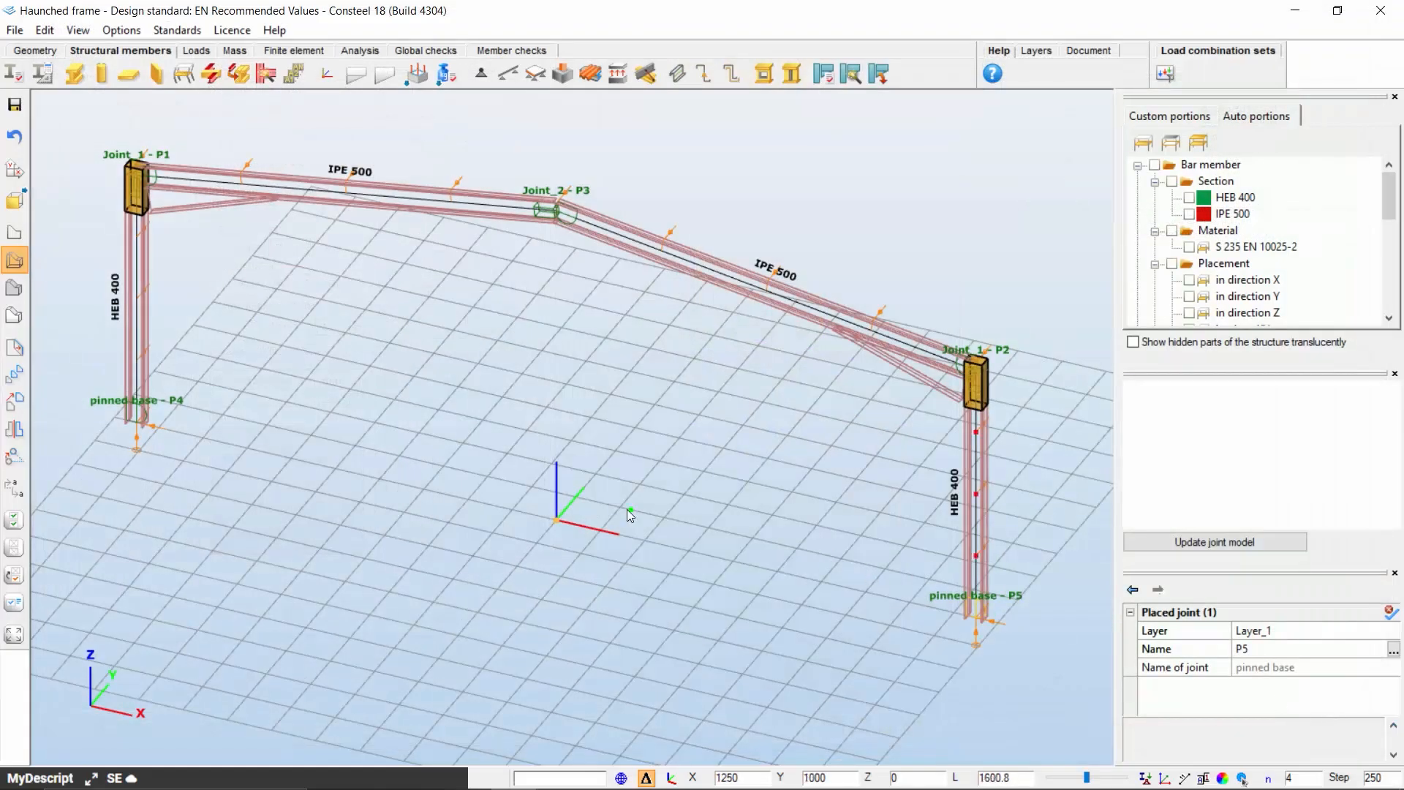
Step: Examine the first order My internal force diagram for Lc-5 in front view, with the diagram scale slightly adjusted
{"action": "left_click", "coordinate": [365, 51]}
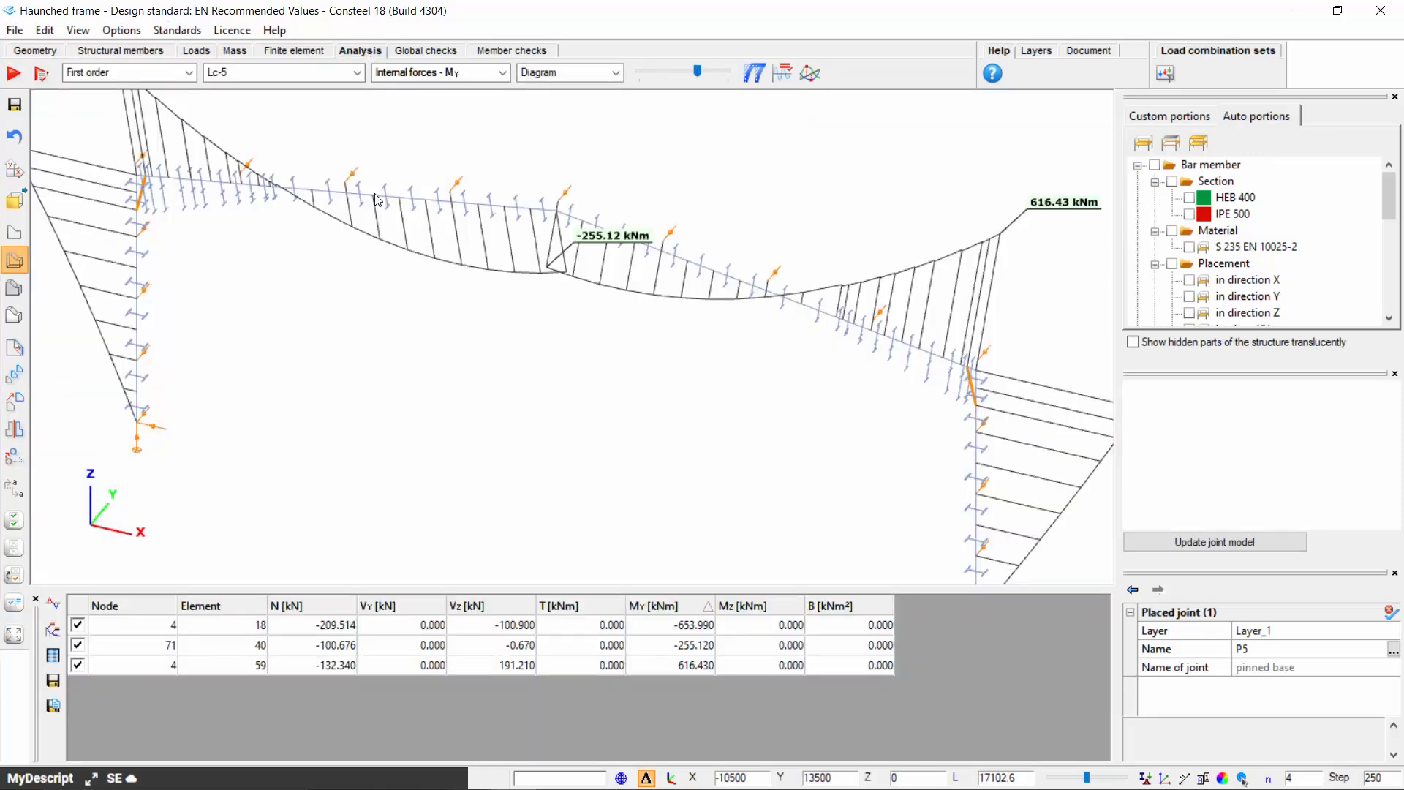
{"action": "scroll", "coordinate": [377, 212], "scroll_direction": "down", "scroll_amount": 3}
{"action": "scroll", "coordinate": [480, 224], "scroll_direction": "down", "scroll_amount": 1}
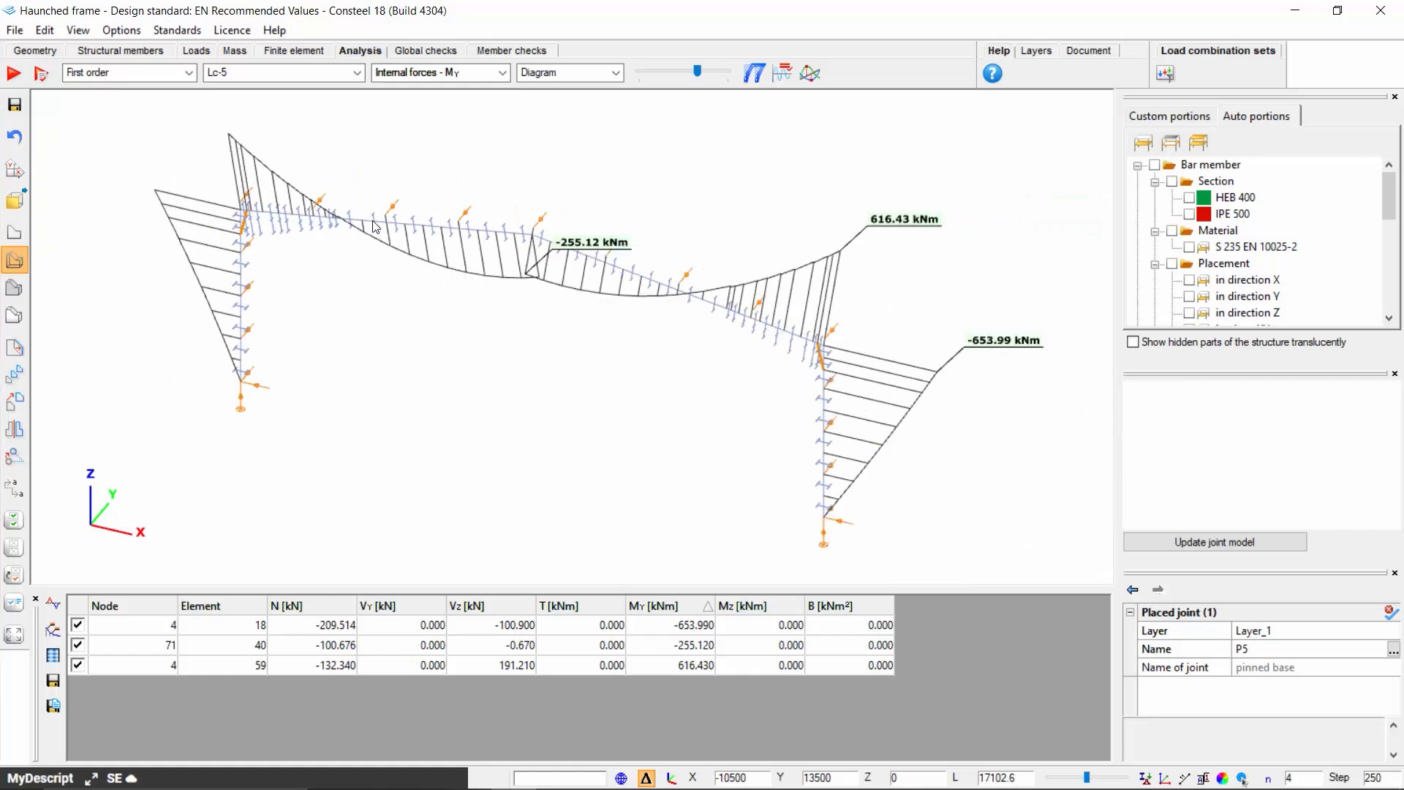
{"action": "left_click", "coordinate": [276, 75]}
{"action": "left_click", "coordinate": [275, 75]}
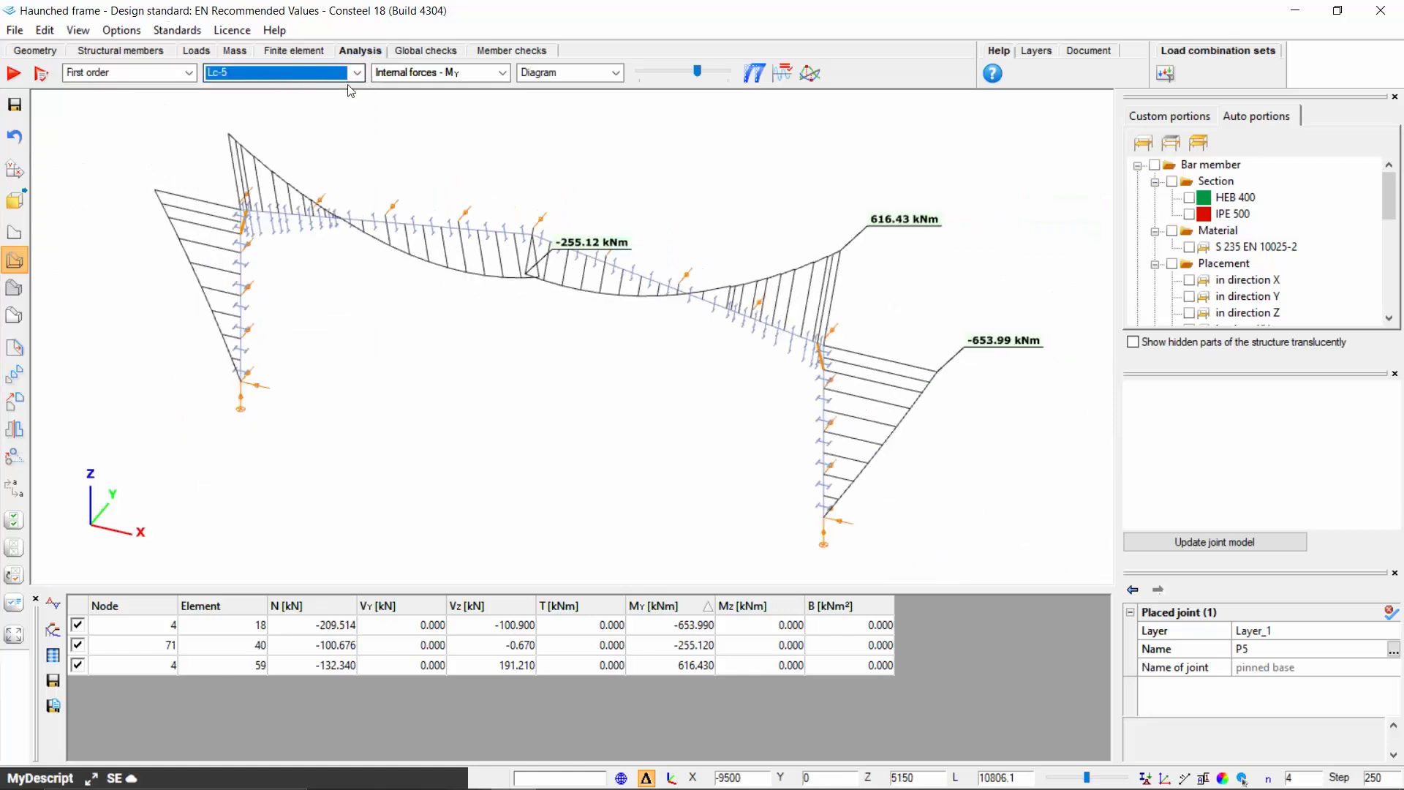
{"action": "left_click", "coordinate": [483, 73]}
{"action": "left_click", "coordinate": [482, 75]}
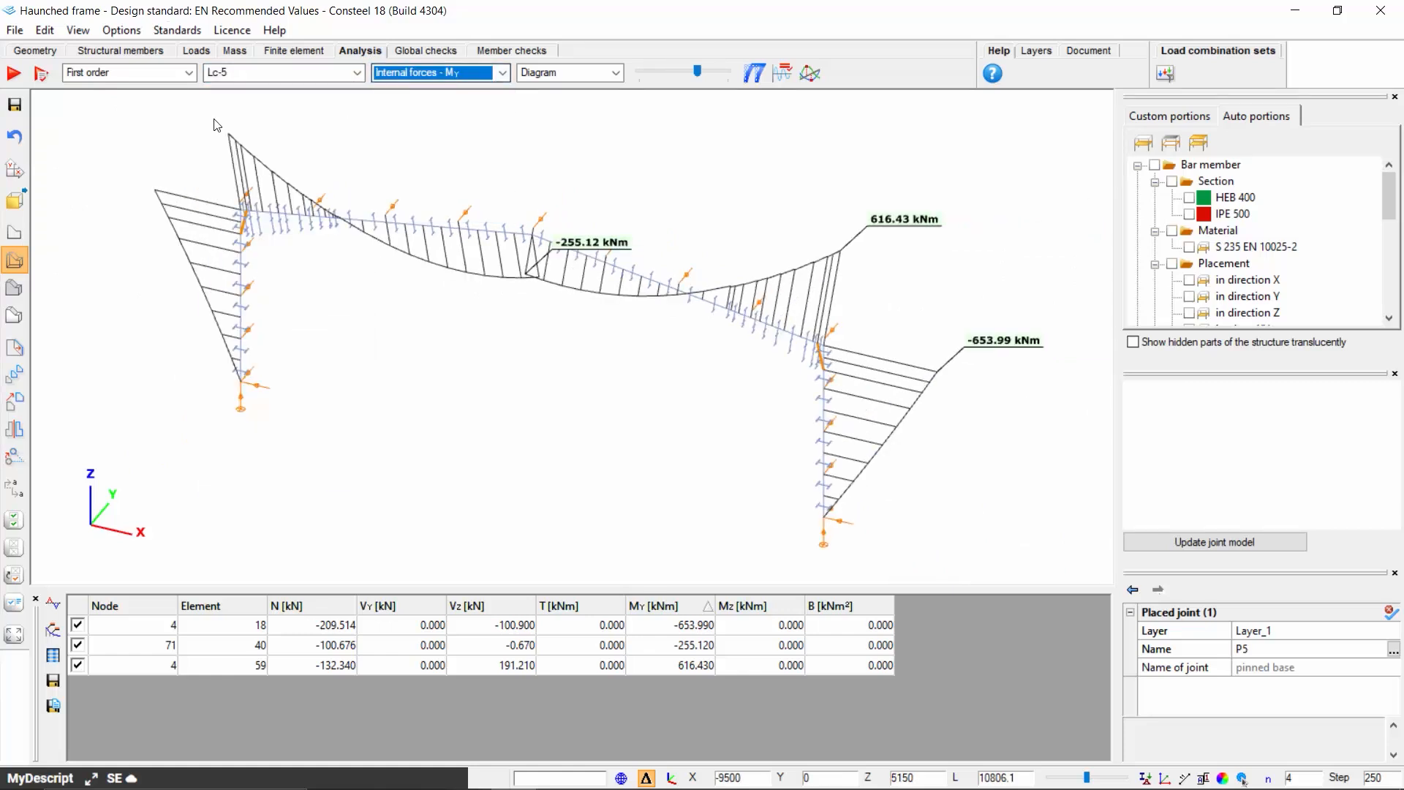
{"action": "left_click", "coordinate": [14, 200]}
{"action": "left_click", "coordinate": [72, 203]}
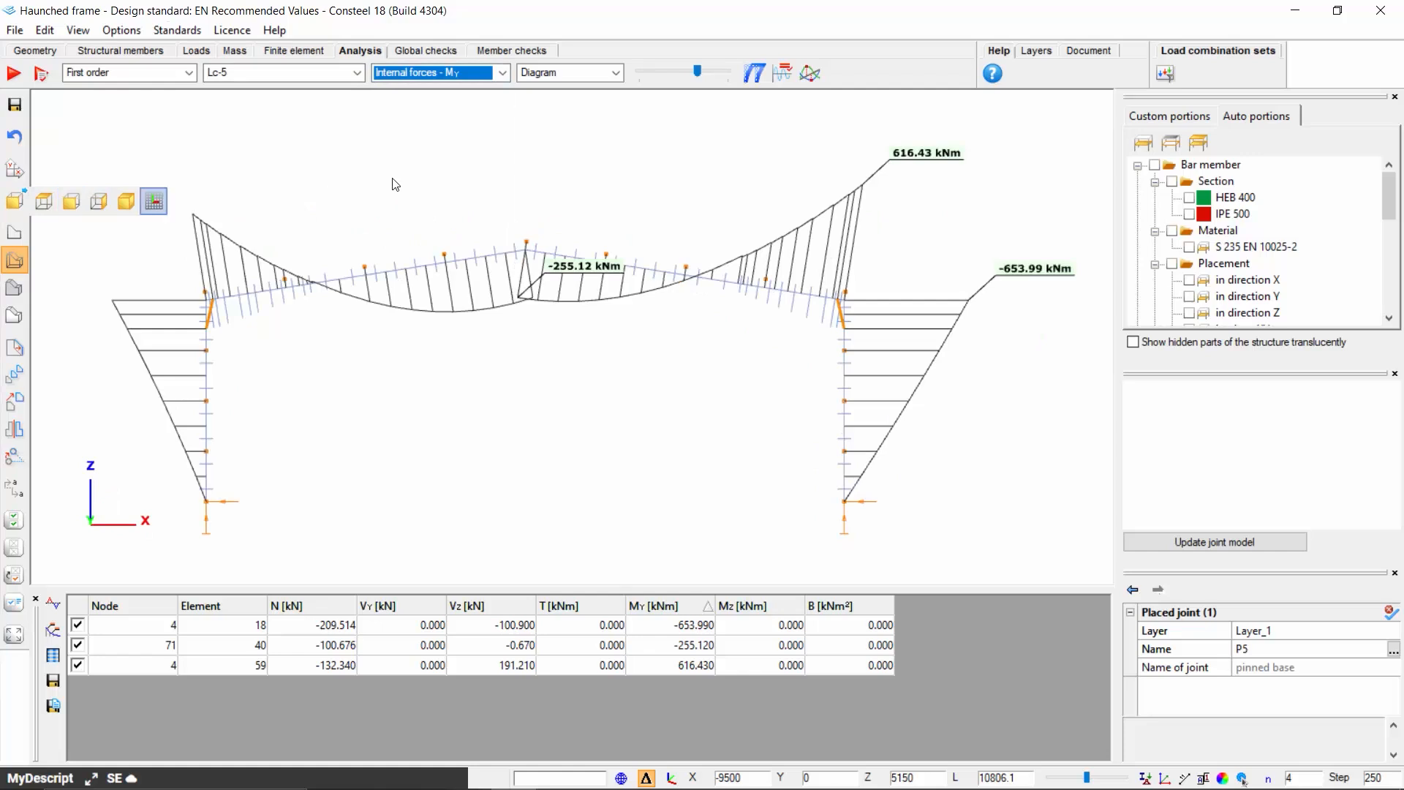
{"action": "left_click_drag", "start_coordinate": [698, 73], "coordinate": [699, 71]}
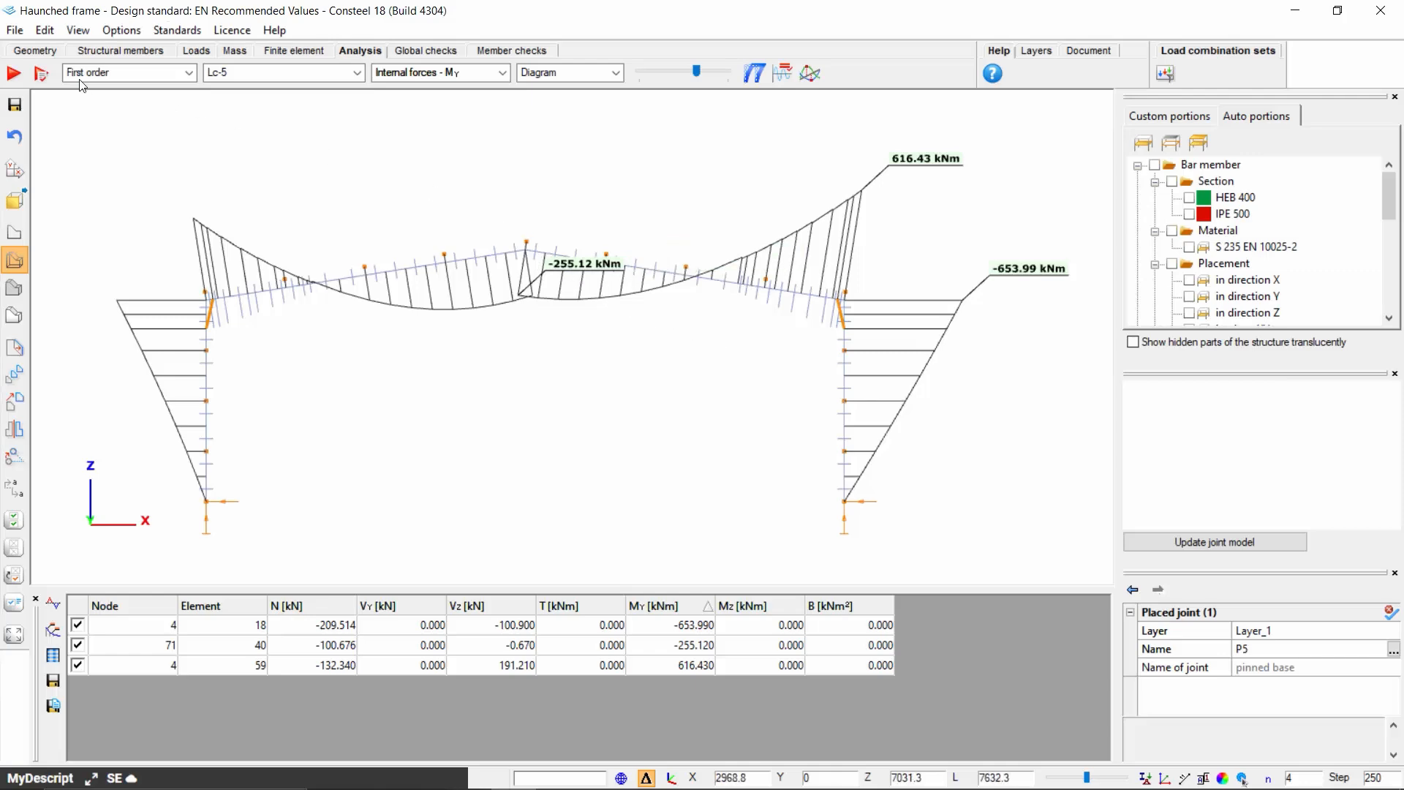
Step: Include connection stiffness in the analysis parameters and run the calculation
{"action": "left_click", "coordinate": [41, 74]}
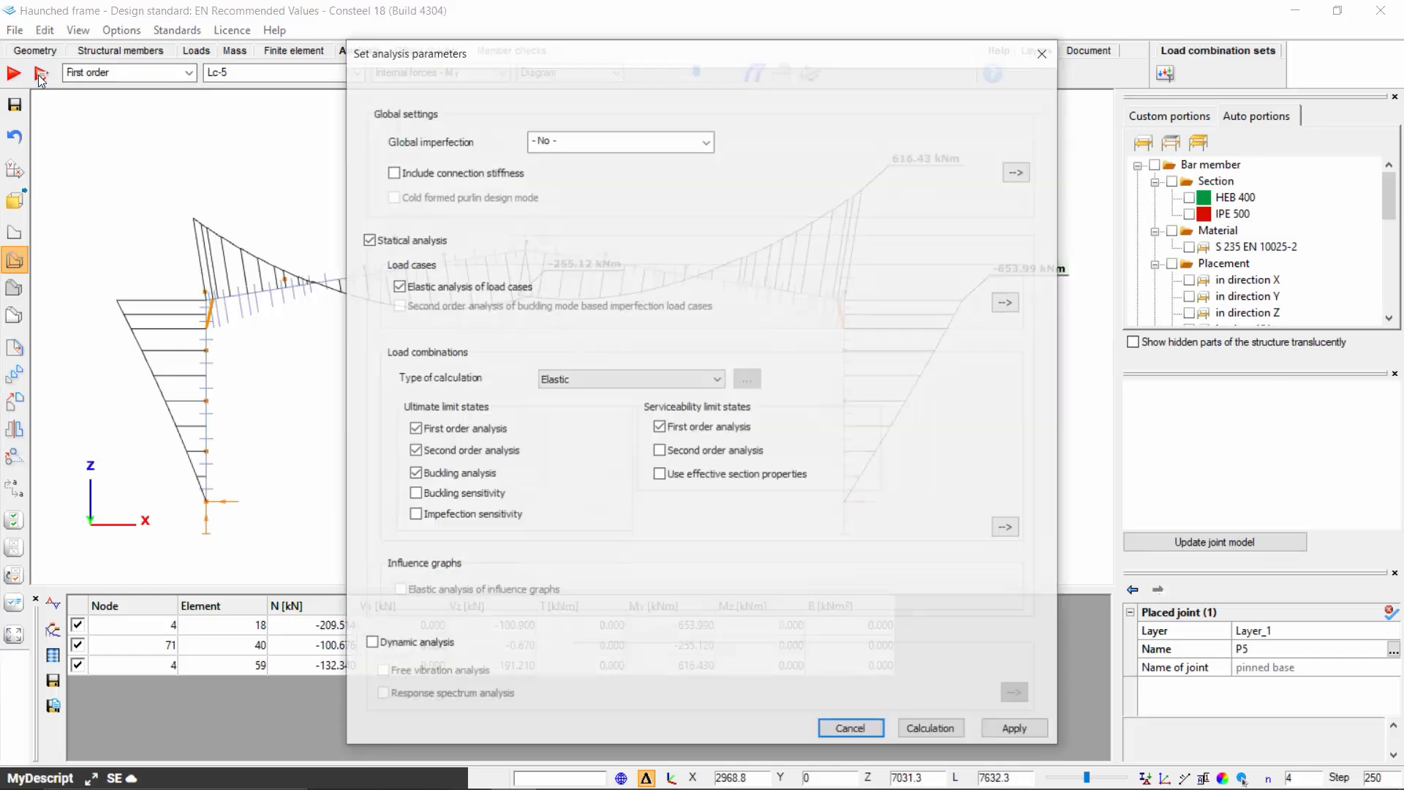
{"action": "left_click", "coordinate": [393, 173]}
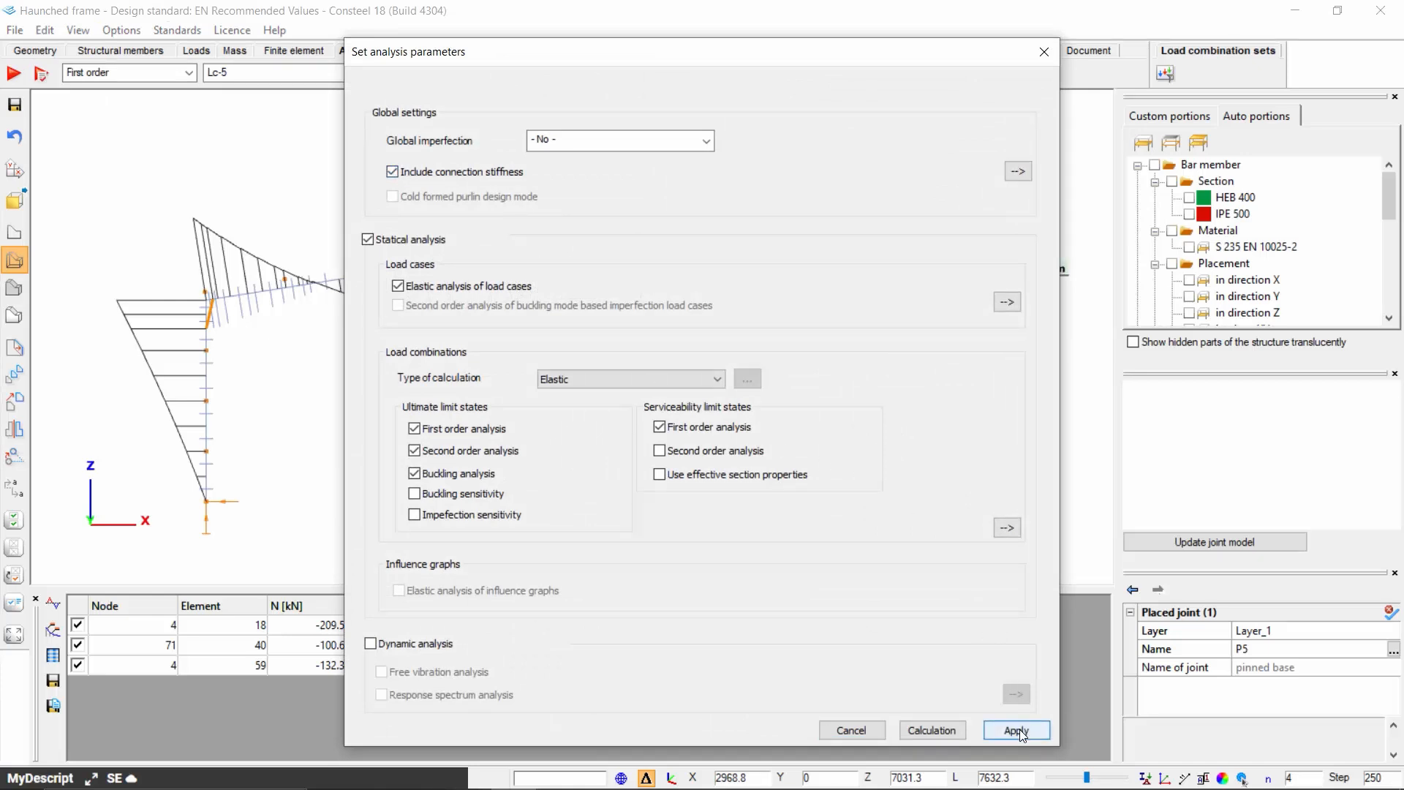
{"action": "left_click", "coordinate": [939, 730]}
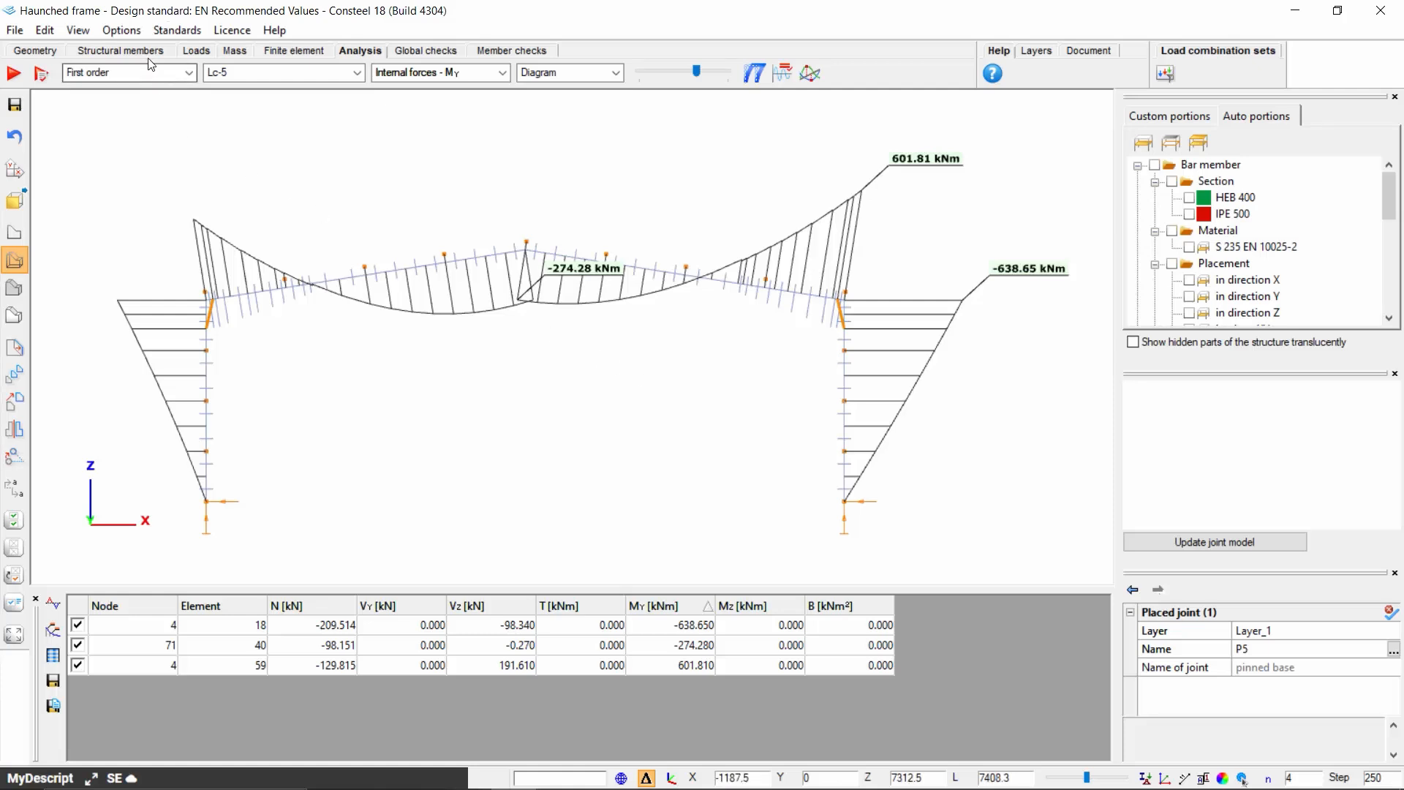
Step: Open the model's list of joints and inspect the beam-to-column joint Joint_1 in the 3D preview
{"action": "left_click", "coordinate": [119, 51]}
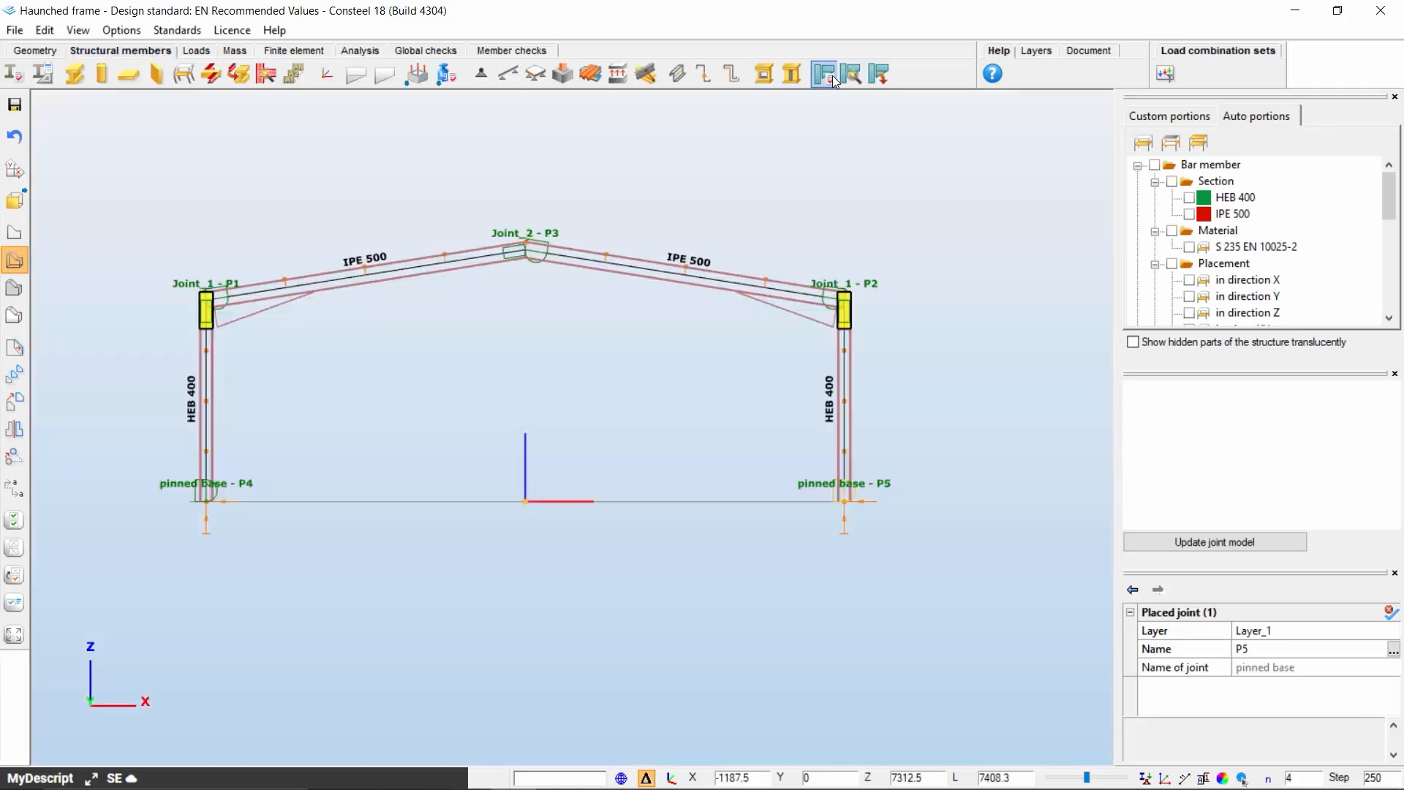
{"action": "left_click", "coordinate": [825, 75]}
{"action": "left_click", "coordinate": [288, 215]}
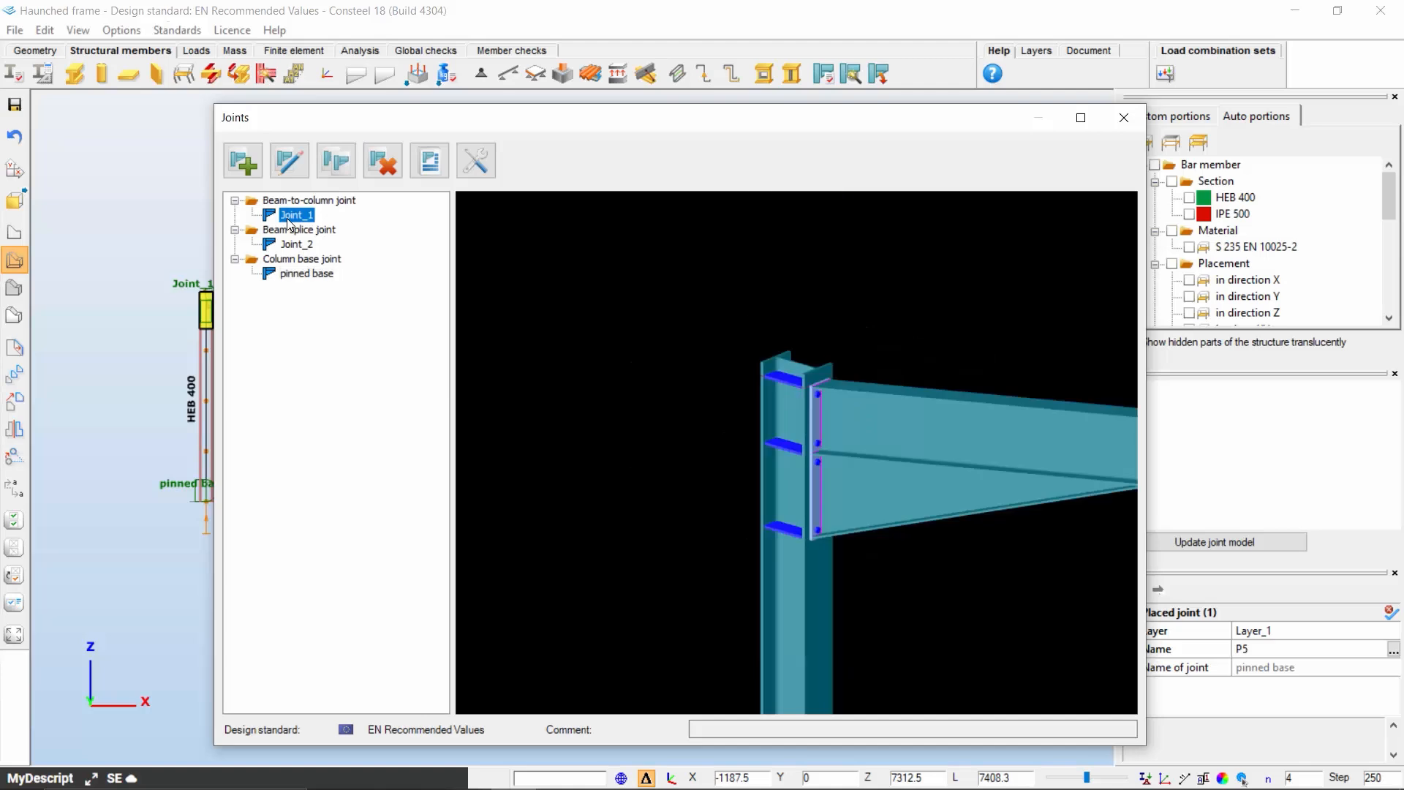
{"action": "middle_click_drag", "start_coordinate": [720, 412], "coordinate": [557, 382]}
{"action": "scroll", "coordinate": [728, 484], "scroll_direction": "up", "scroll_amount": 3}
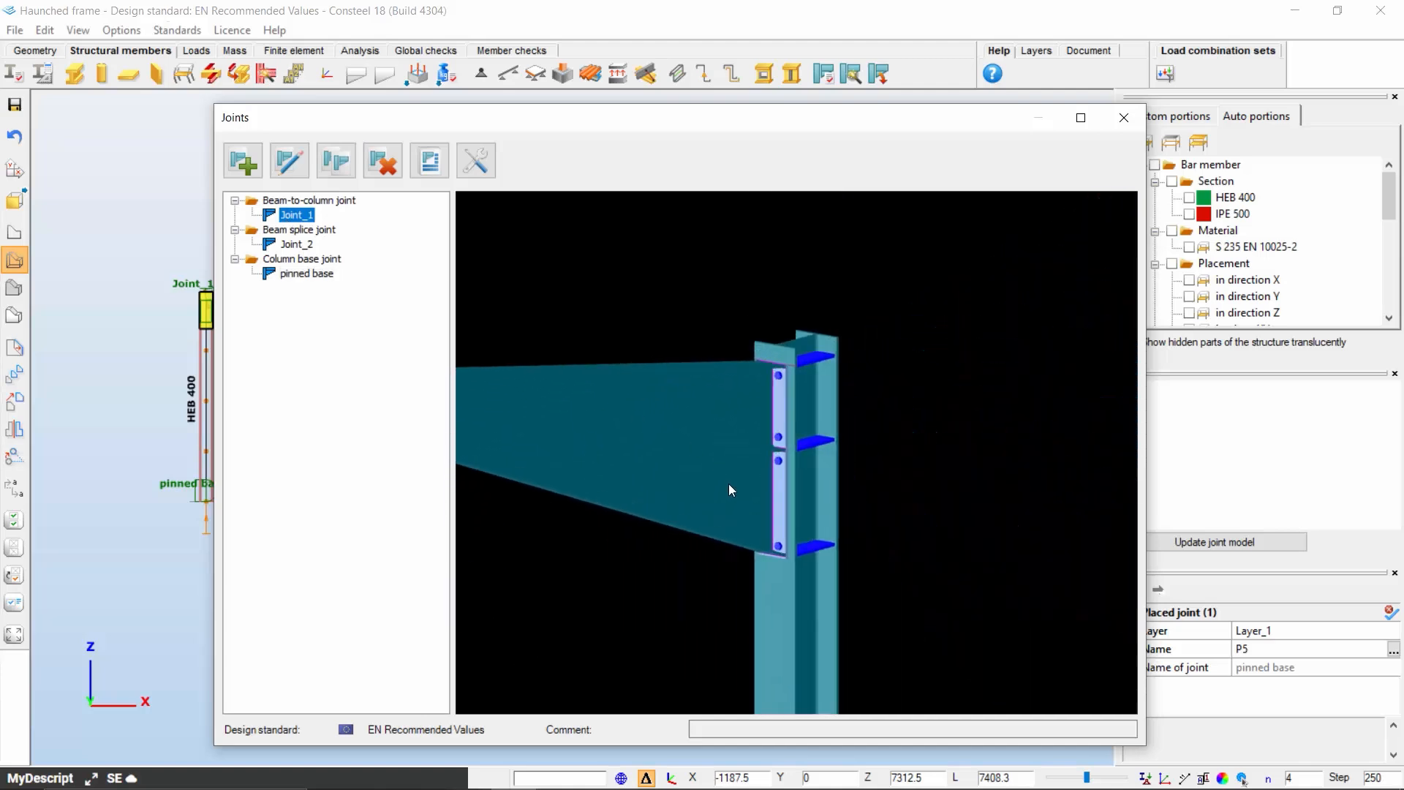
Step: Edit the beam splice Joint_2, using equal end-plates with a thickness of 25 mm, and accept the joint
{"action": "double_click", "coordinate": [294, 245]}
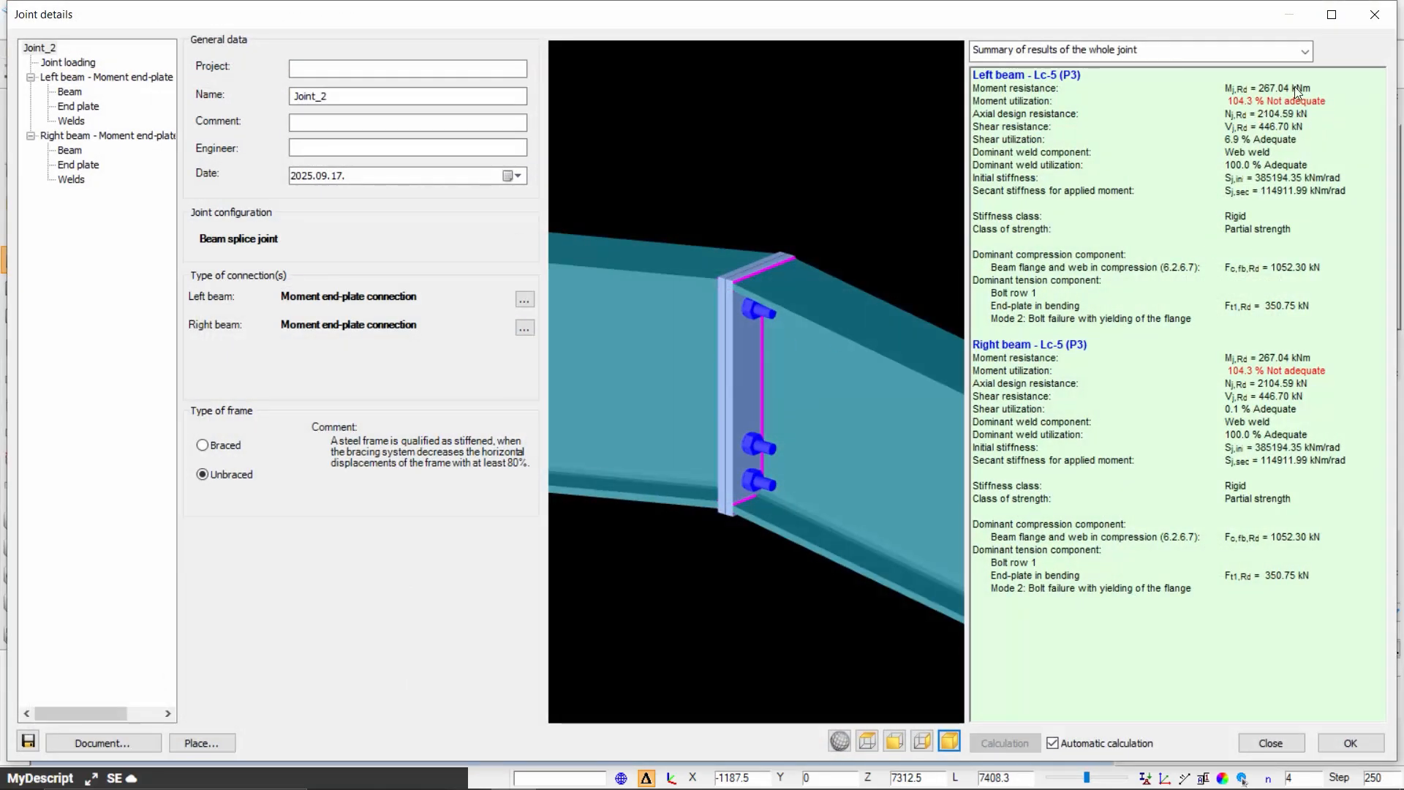
{"action": "left_click", "coordinate": [79, 107]}
{"action": "left_click", "coordinate": [199, 559]}
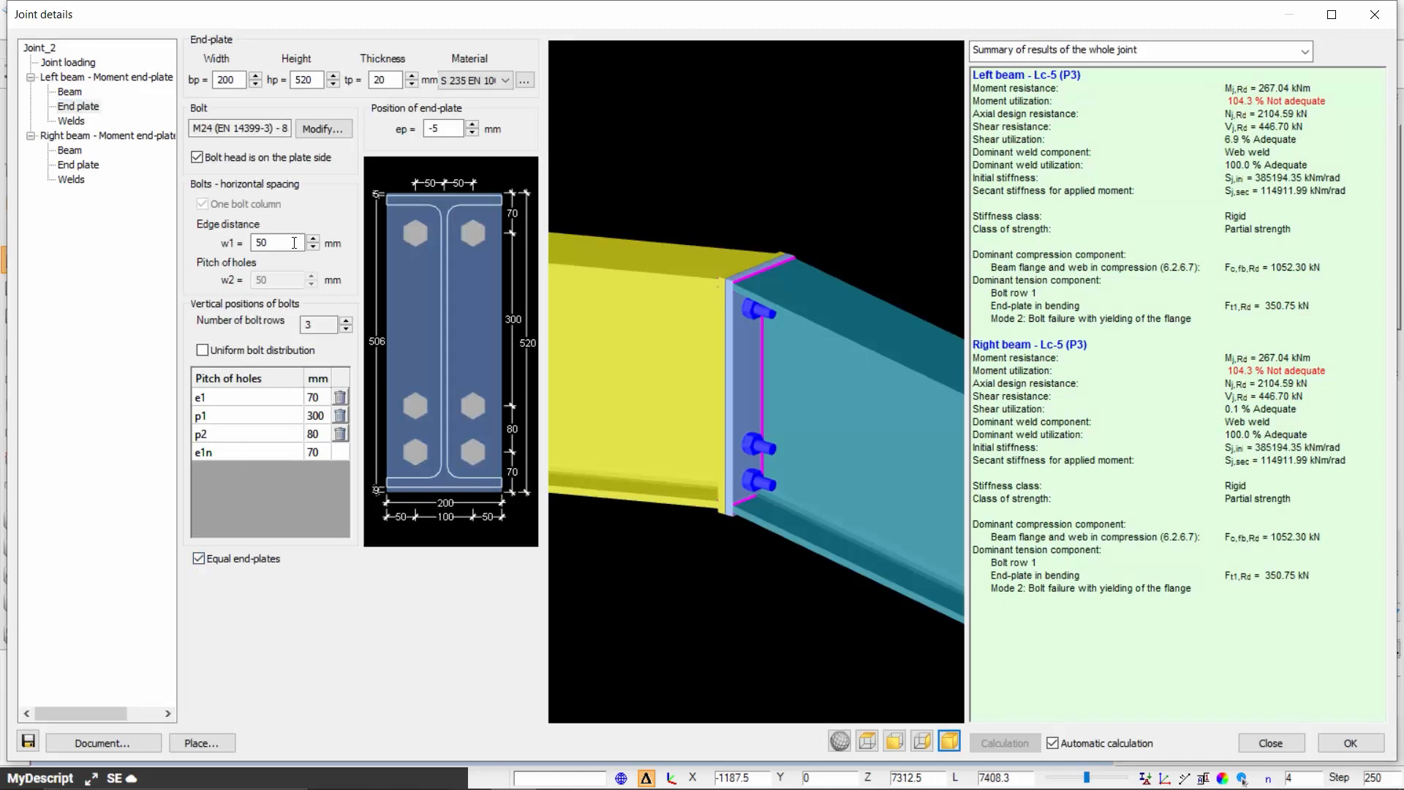
{"action": "left_click", "coordinate": [393, 80]}
{"action": "type", "text": "5"}
{"action": "key", "text": "Tab"}
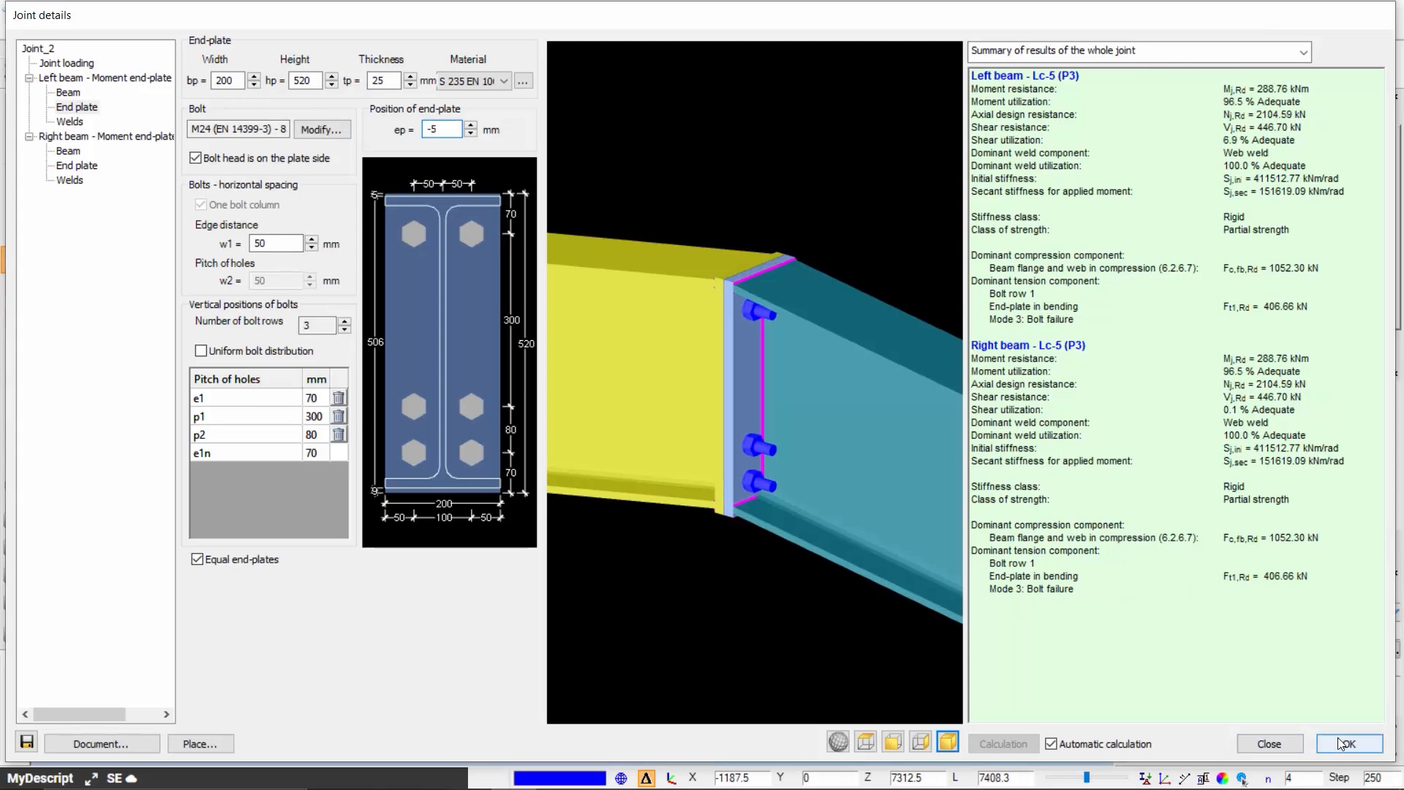
{"action": "left_click", "coordinate": [1338, 740]}
Step: Inspect the pinned base joint in the 3D preview and close the list of joints
{"action": "left_click", "coordinate": [314, 275]}
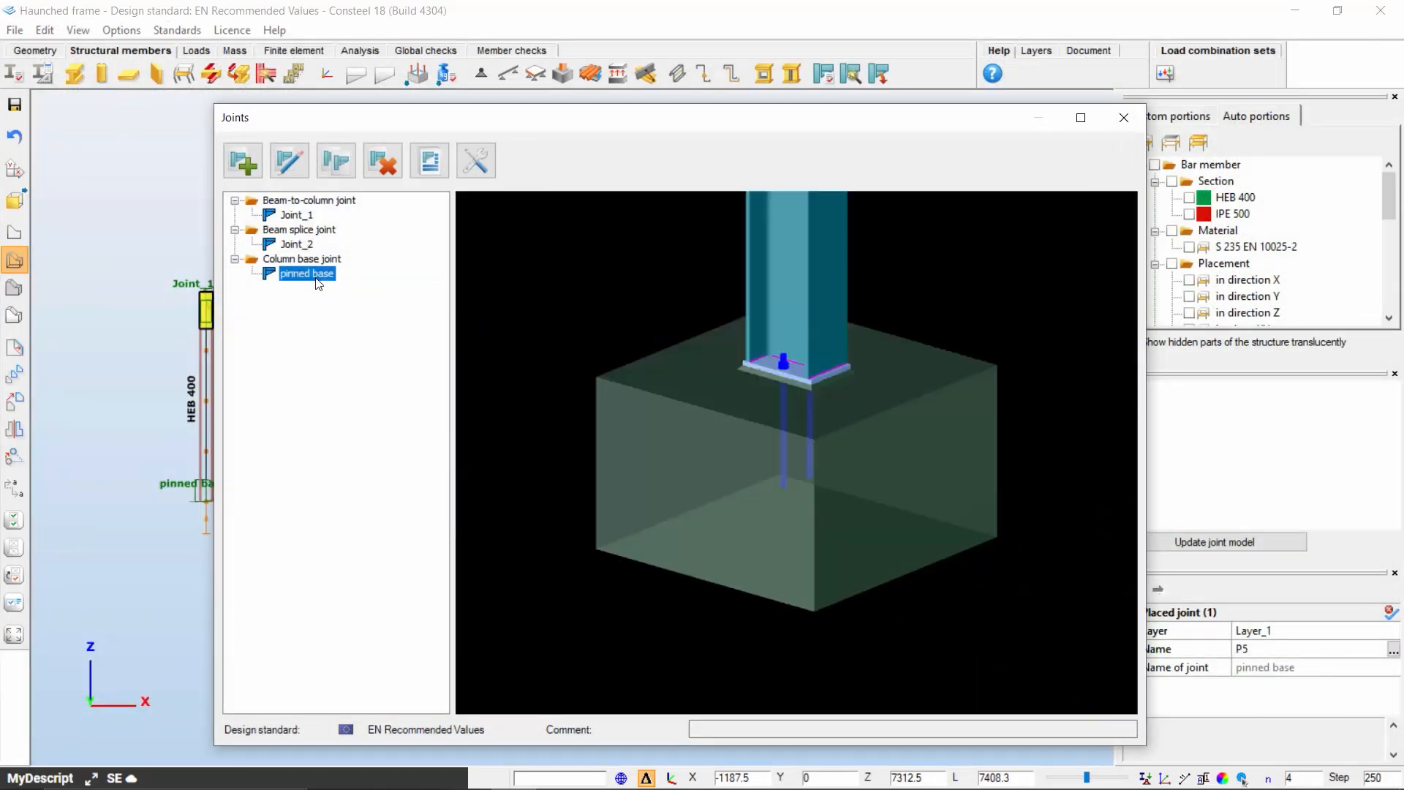
{"action": "mouse_move", "coordinate": [887, 442]}
{"action": "left_mouse_down"}
{"action": "mouse_move", "coordinate": [769, 458]}
{"action": "mouse_move", "coordinate": [602, 449]}
{"action": "mouse_move", "coordinate": [868, 458]}
{"action": "left_mouse_up"}
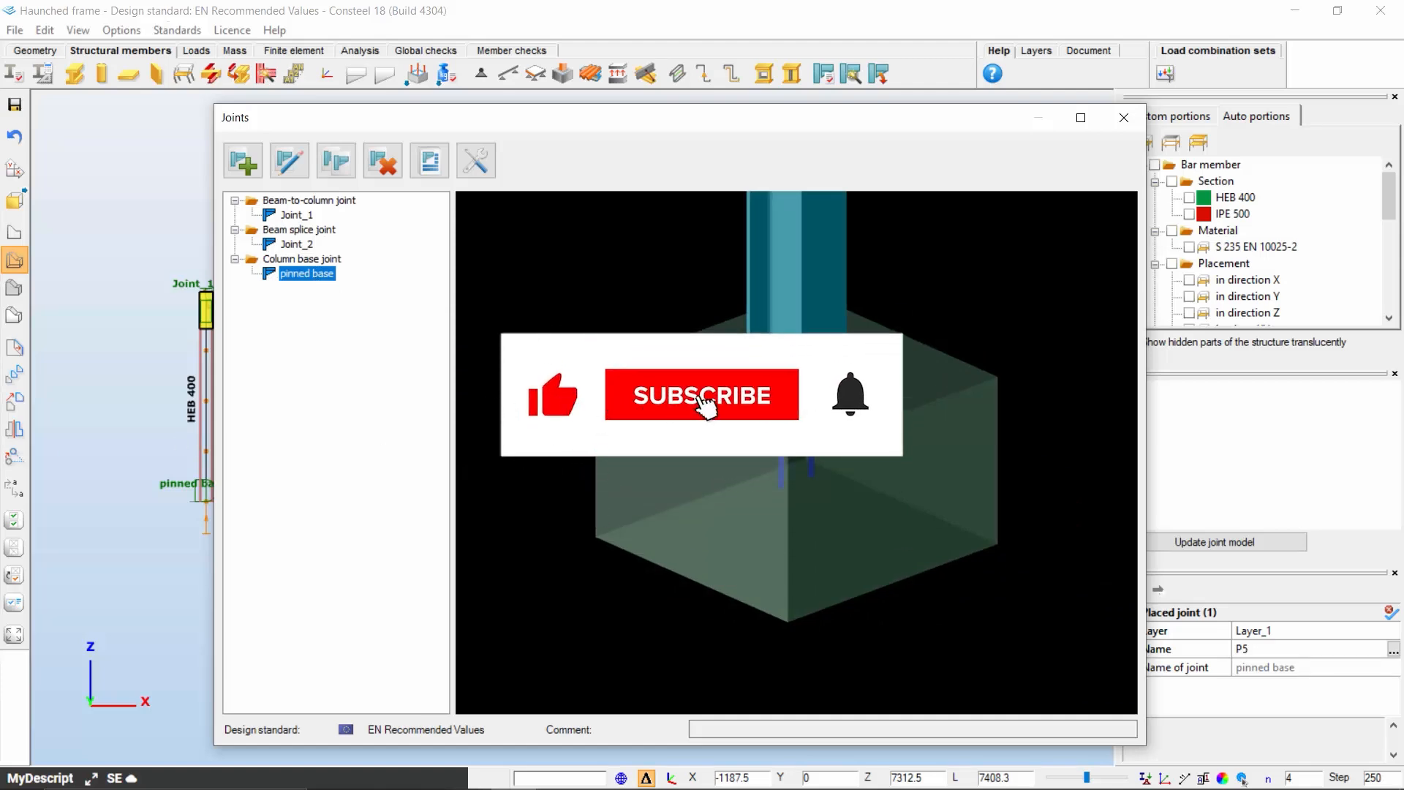
{"action": "left_click", "coordinate": [1124, 117]}
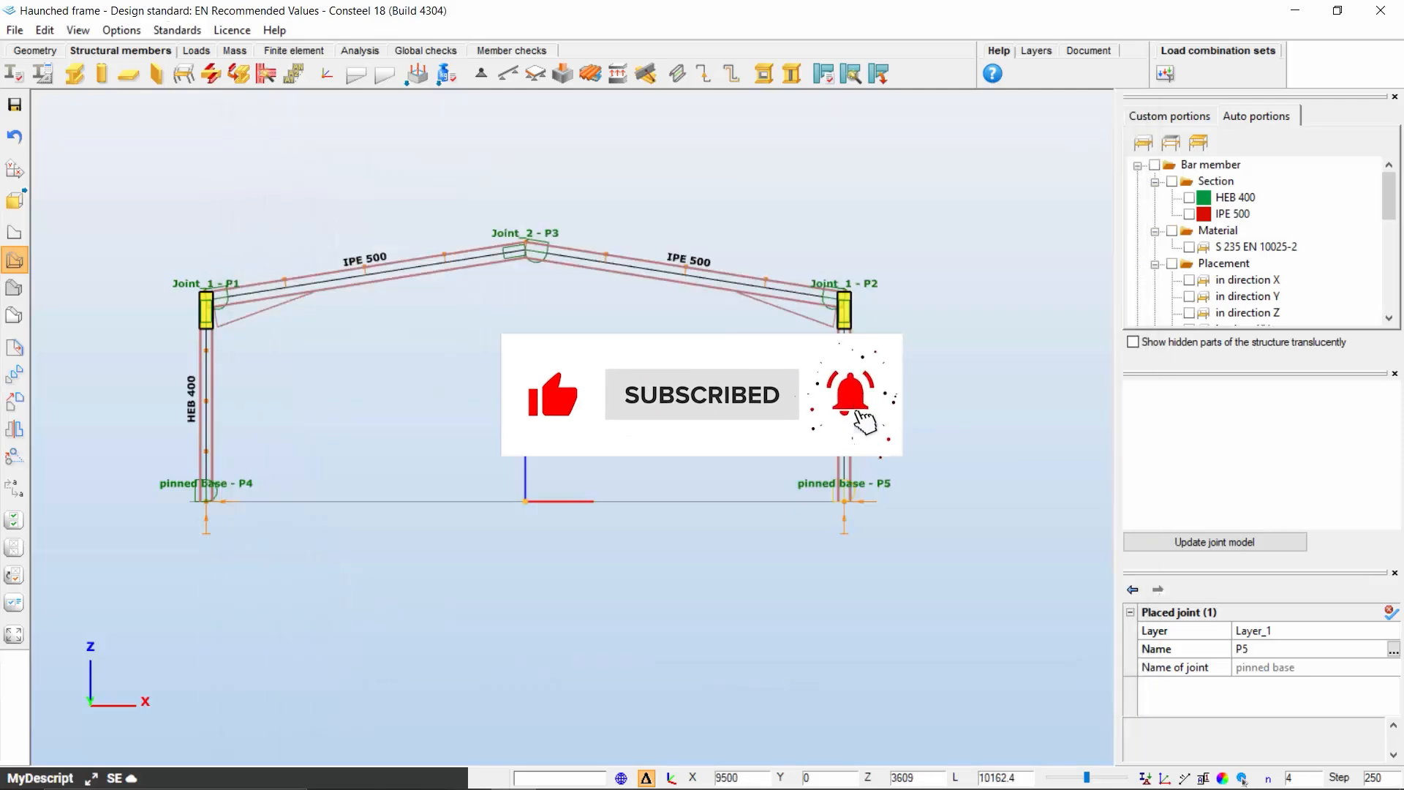
{"action": "scroll", "coordinate": [736, 421], "scroll_direction": "down", "scroll_amount": 1}
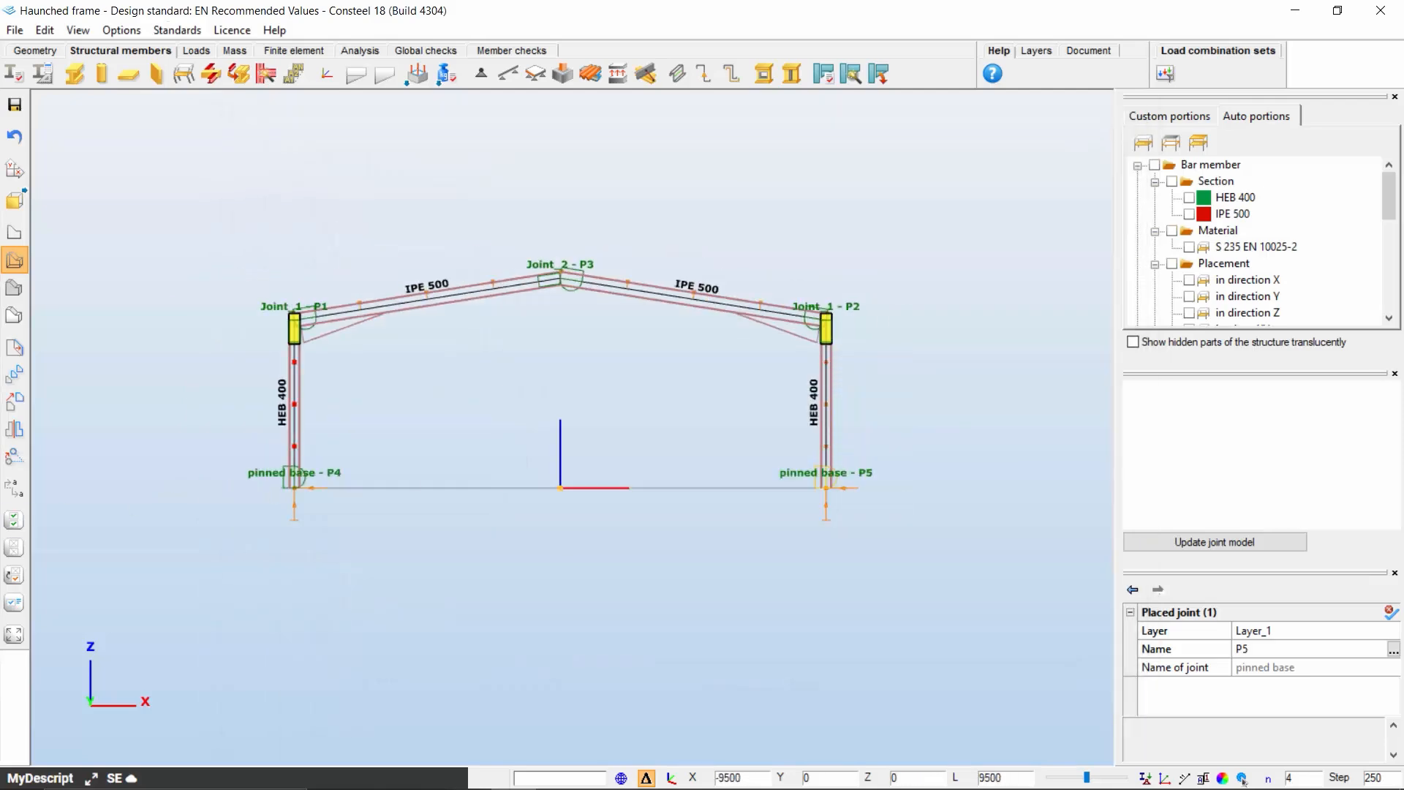